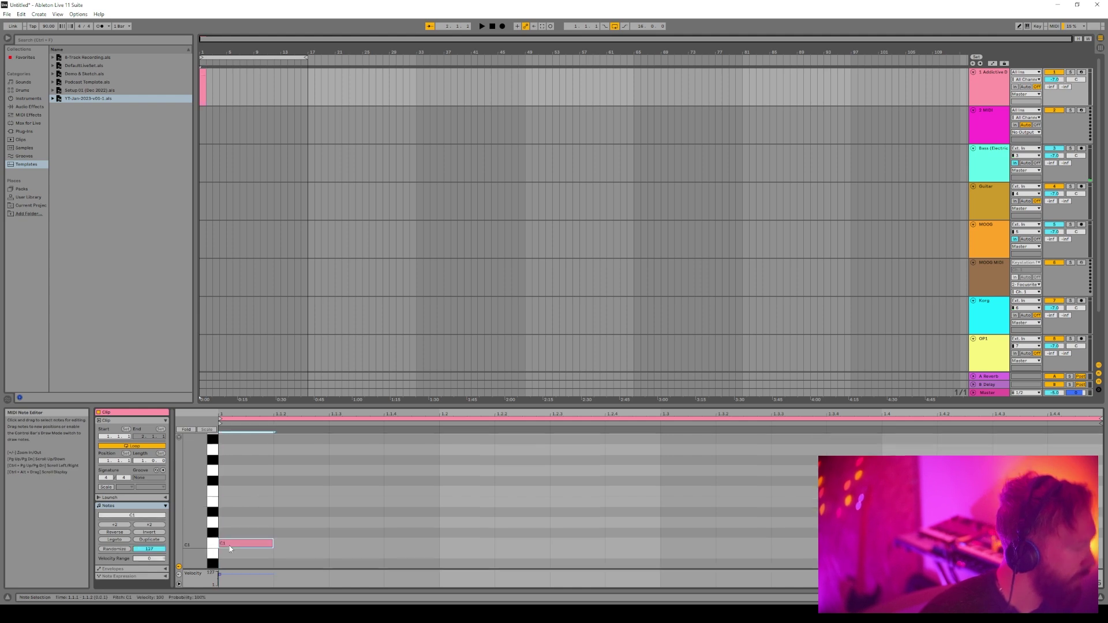
Add a D1 note at 1.2.4 and a C1 note at 1.4.2 to the drum clip, and extend it to bar 17
key("space")
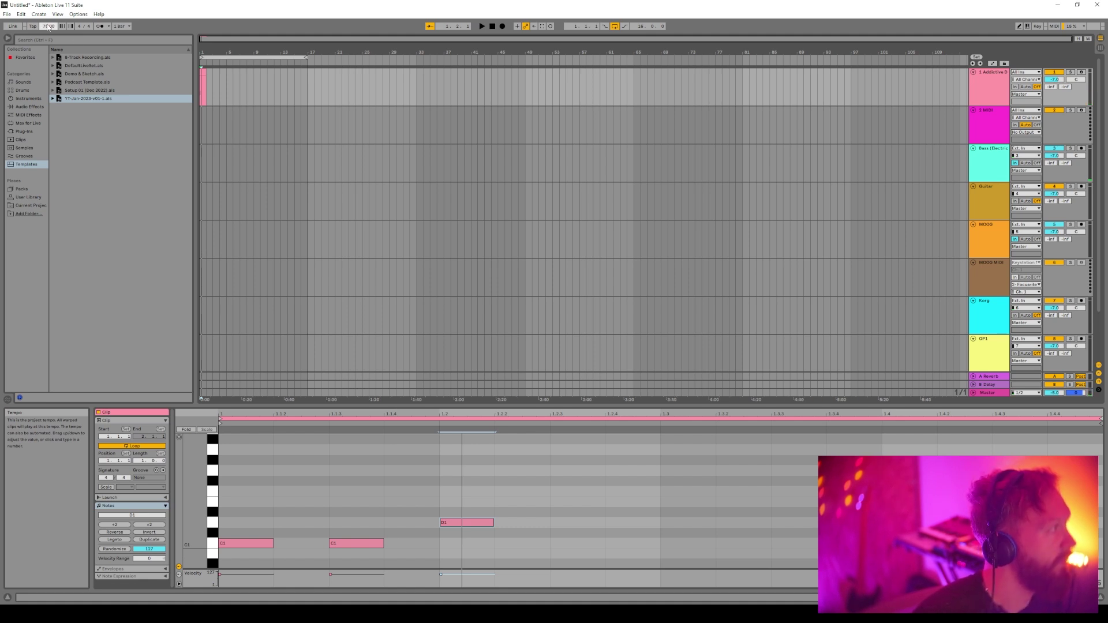
double_click(618, 523)
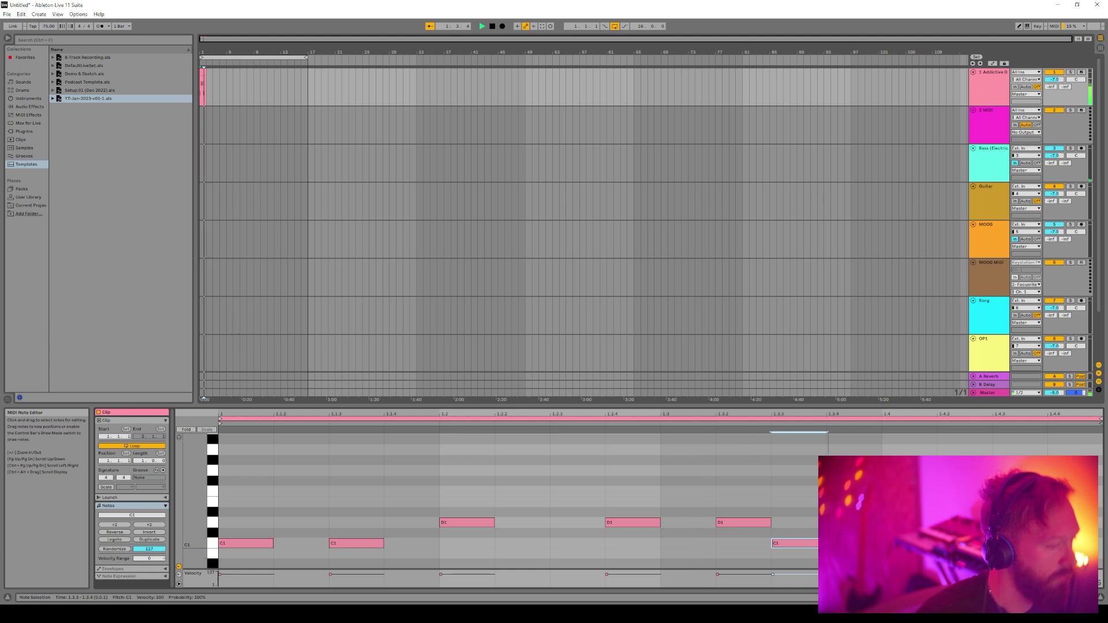
double_click(953, 543)
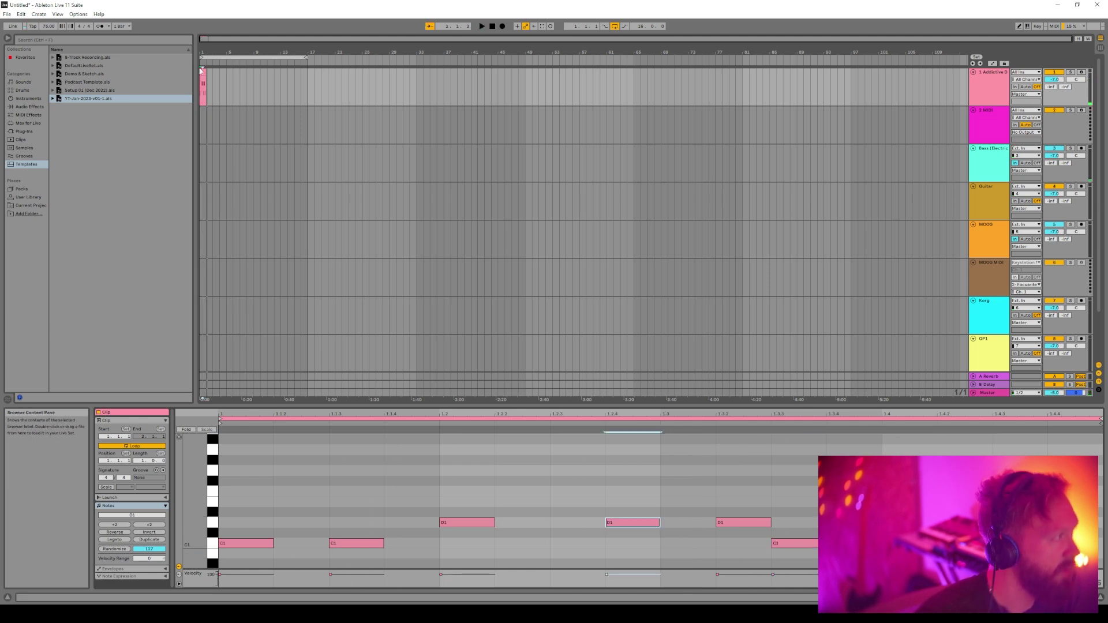
left_click_drag(203, 71, 296, 79)
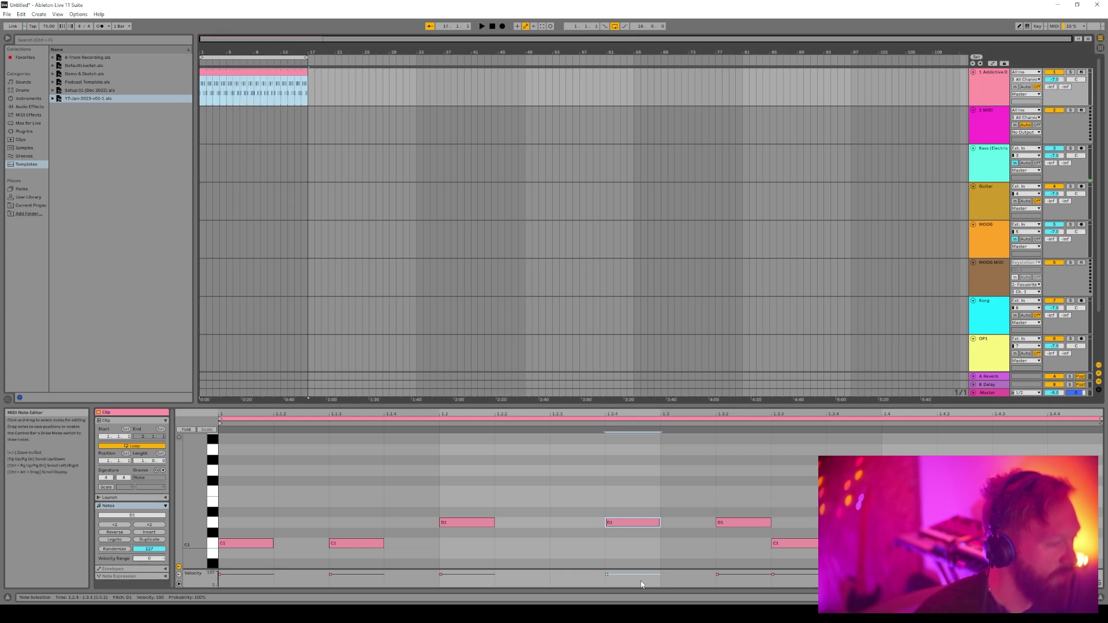
Add a C1 note at 1.2.3 and lower its velocity along with the D1 at 1.2.4 and the C1 at 1.3.3
key("space")
double_click(583, 543)
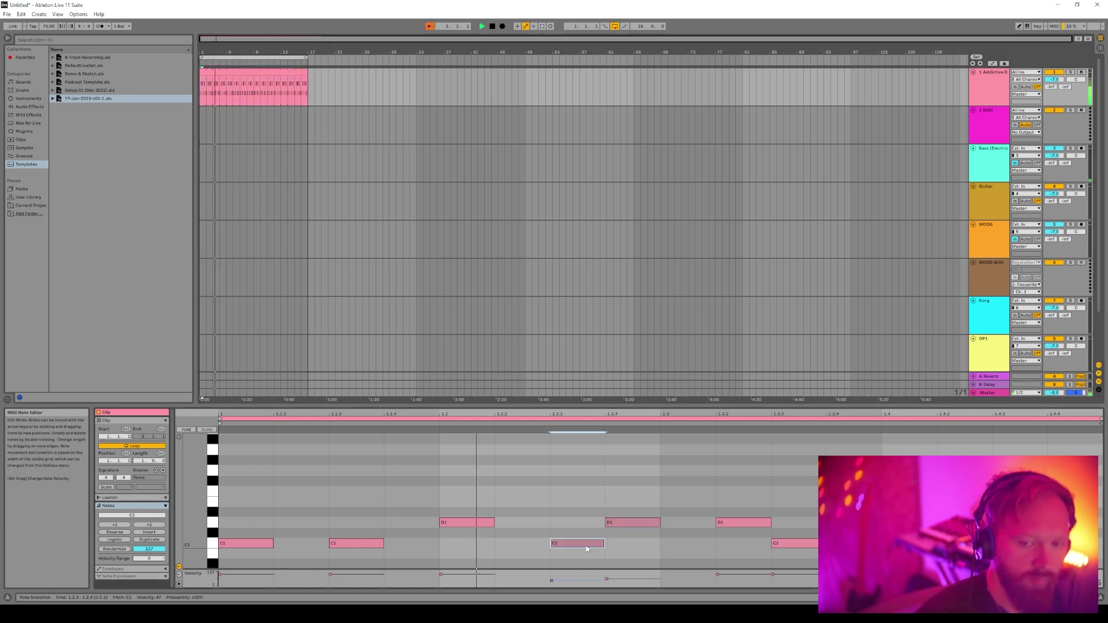
left_click(792, 544)
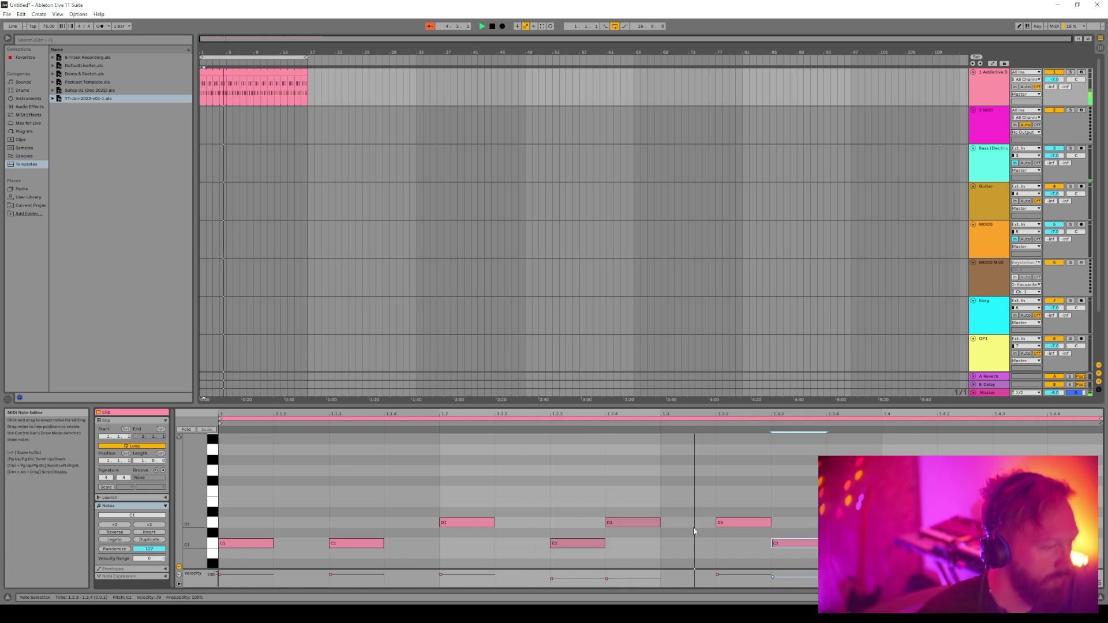
Raise the D1 note at 1.2.4 to E1 and move the D1 note at 1.3.2 up in pitch
left_click(632, 522)
left_click(469, 522)
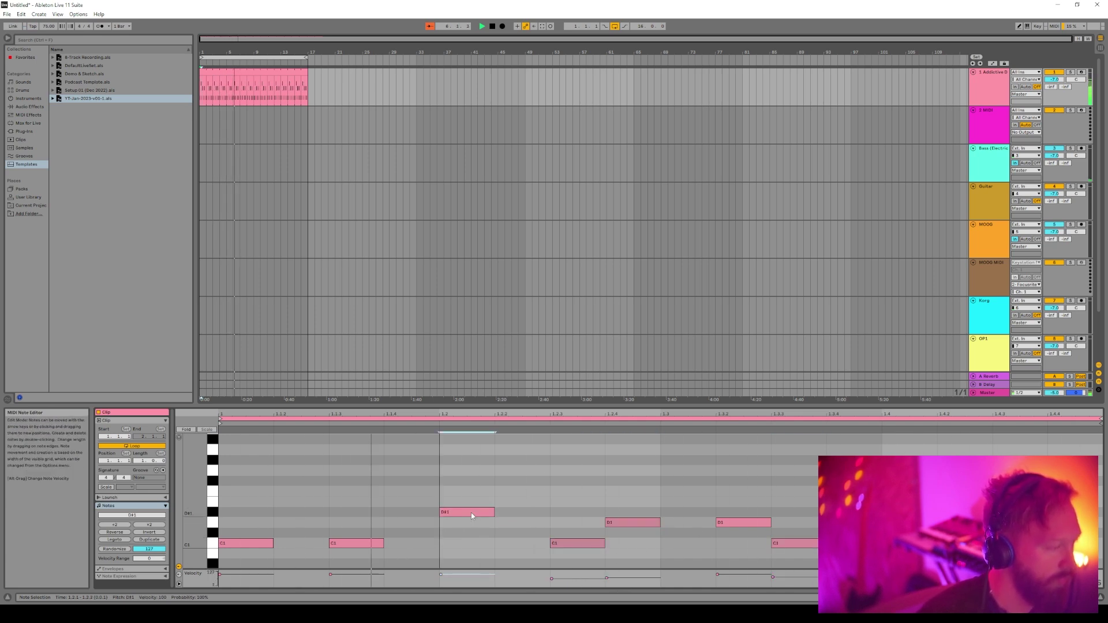
key("Up")
left_click_drag(635, 524, 635, 504)
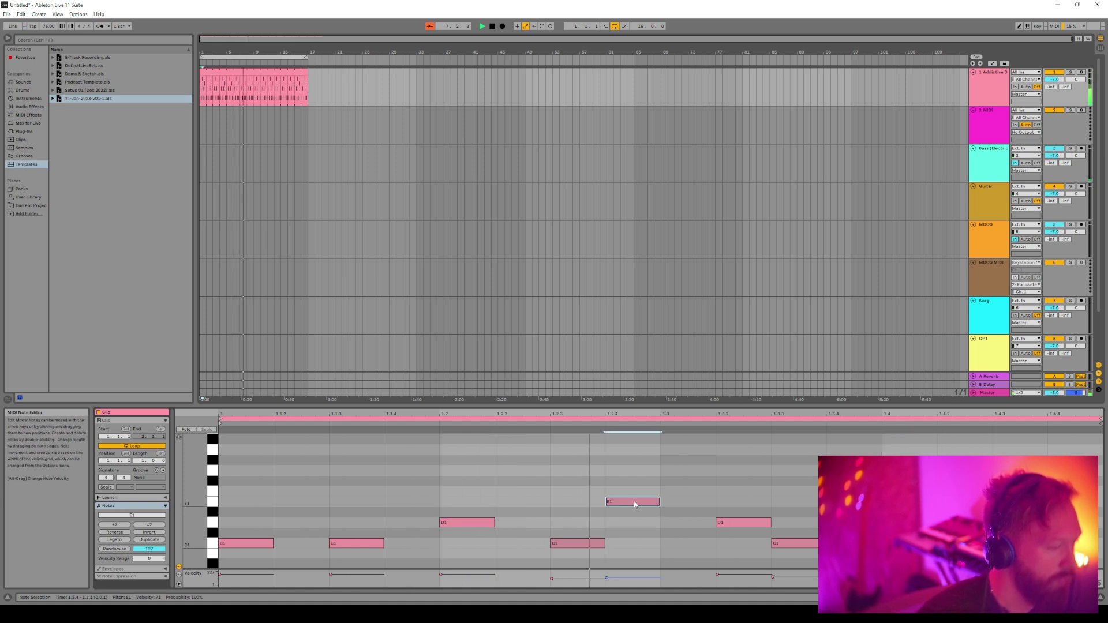
left_click_drag(727, 523, 728, 514)
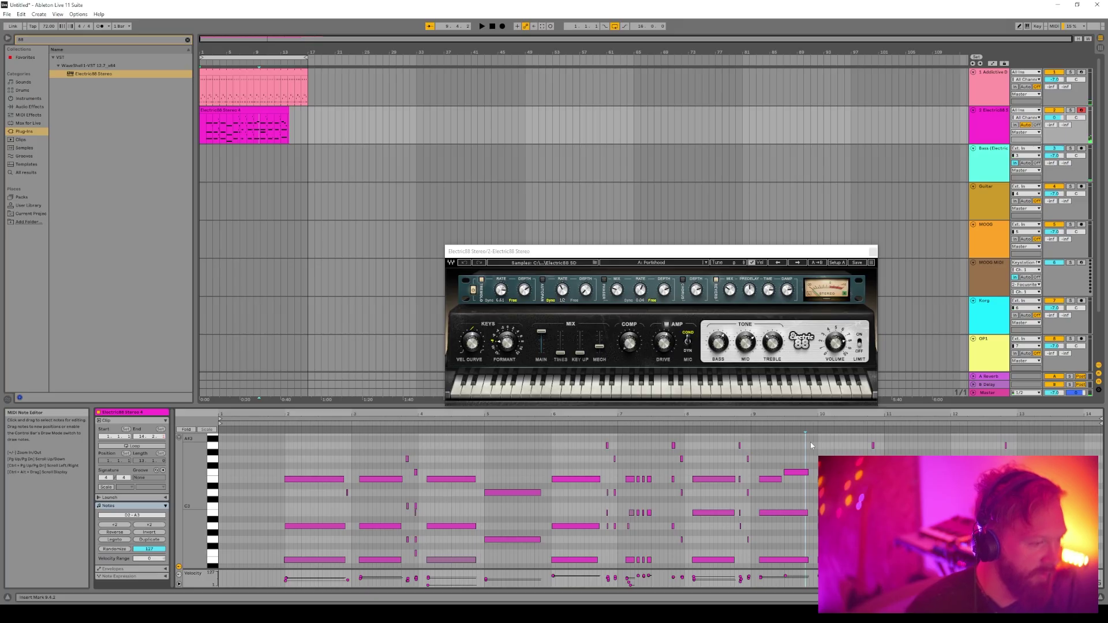
Delete the block of recorded notes before bar 10 in the Electric88 clip, leaving the later take
left_click_drag(420, 543, 277, 579)
key("Delete")
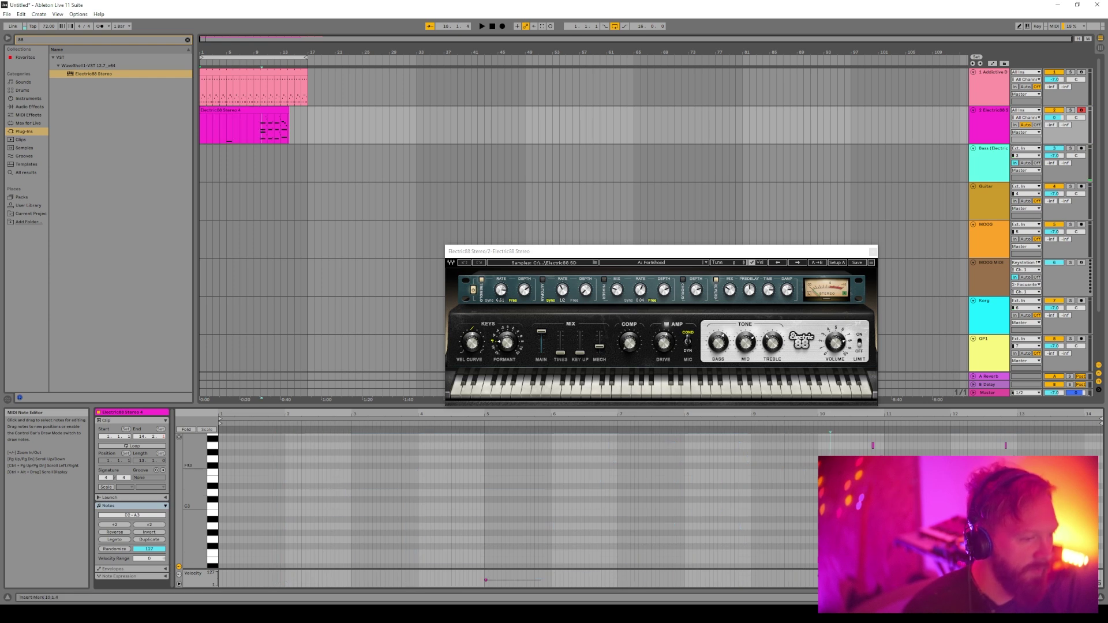
scroll(817, 439, "down", 1)
left_click(912, 551)
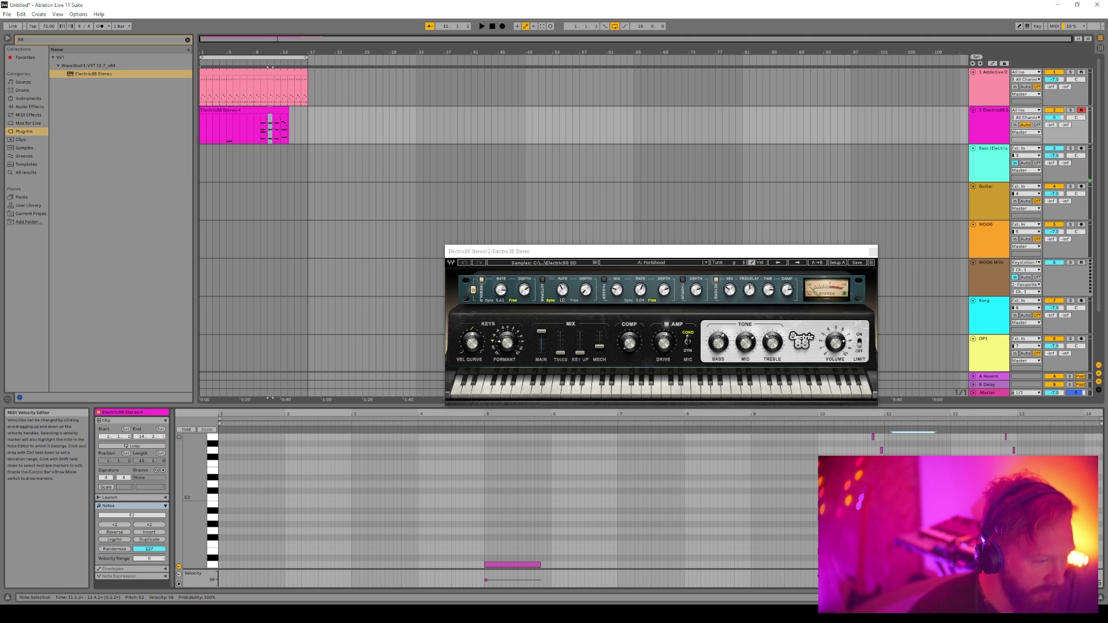
left_click(881, 425)
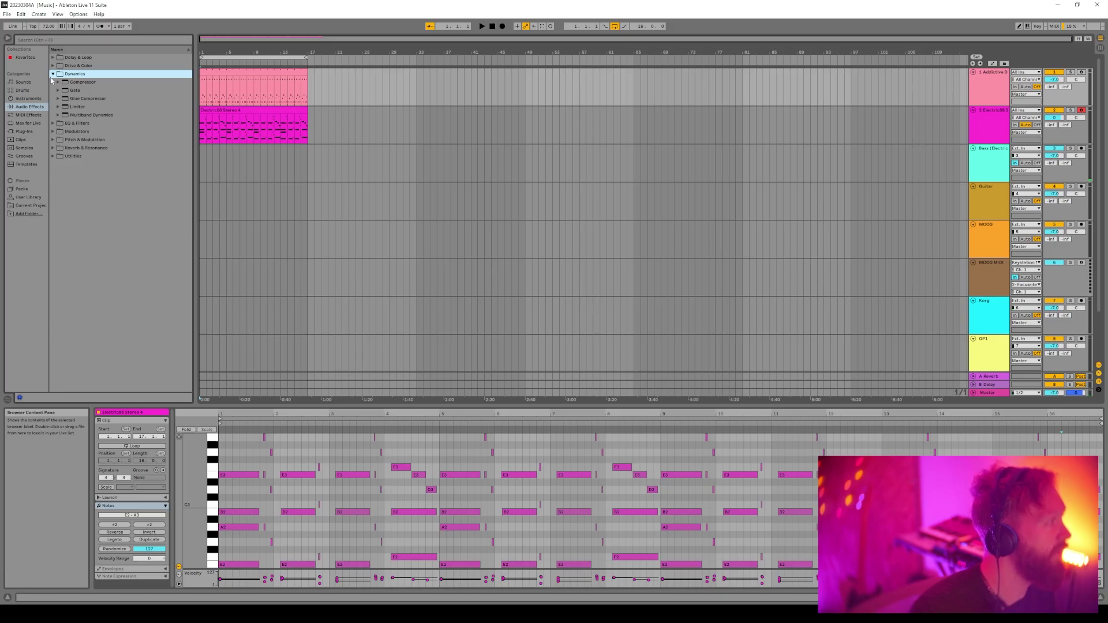
Add a Glue Compressor and an Overdrive to the Addictive Drums track and play it back soloed
left_click(72, 99)
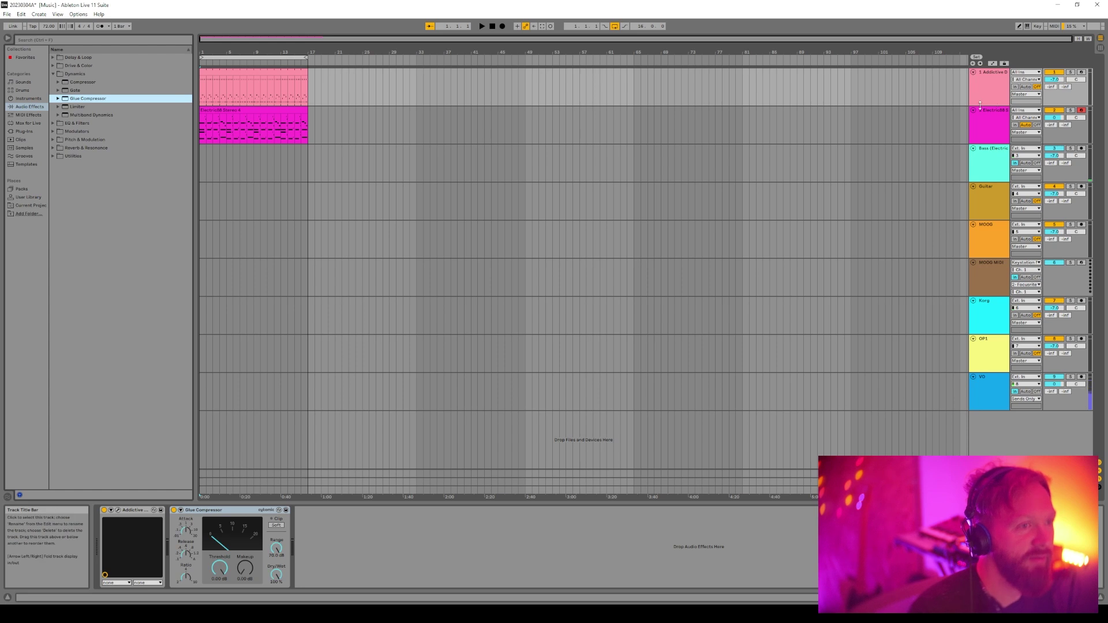
left_click(1071, 72)
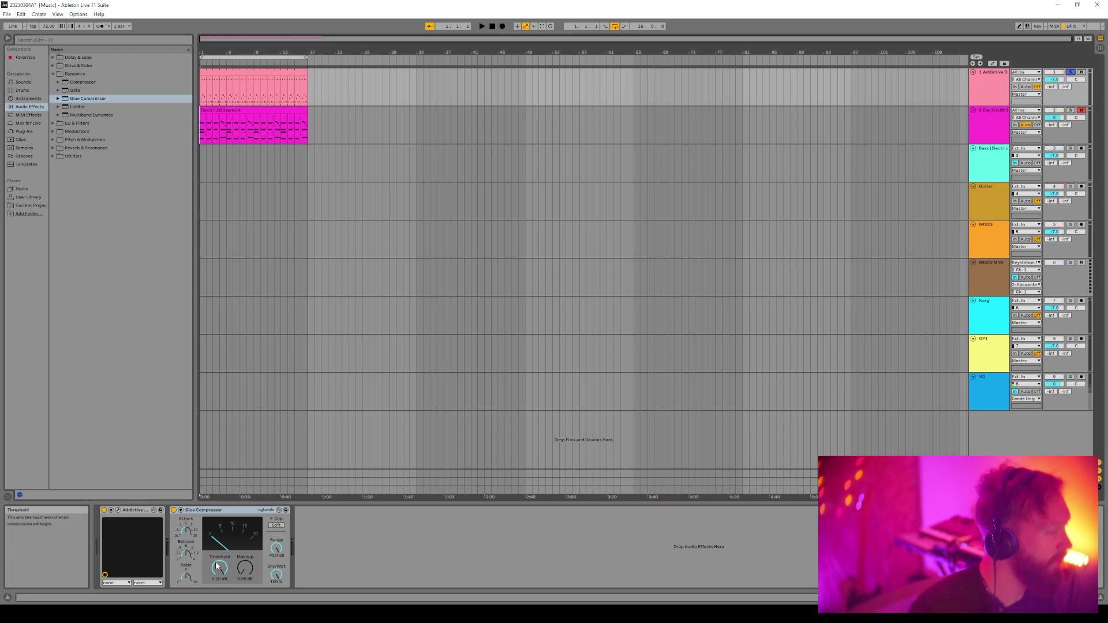
key("space")
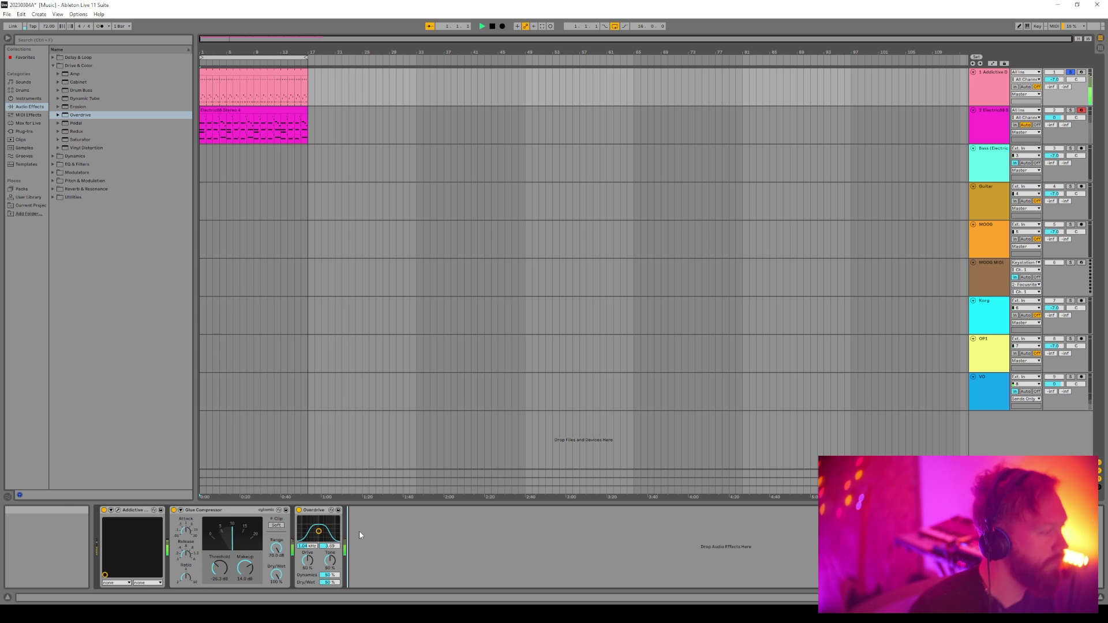
key("space")
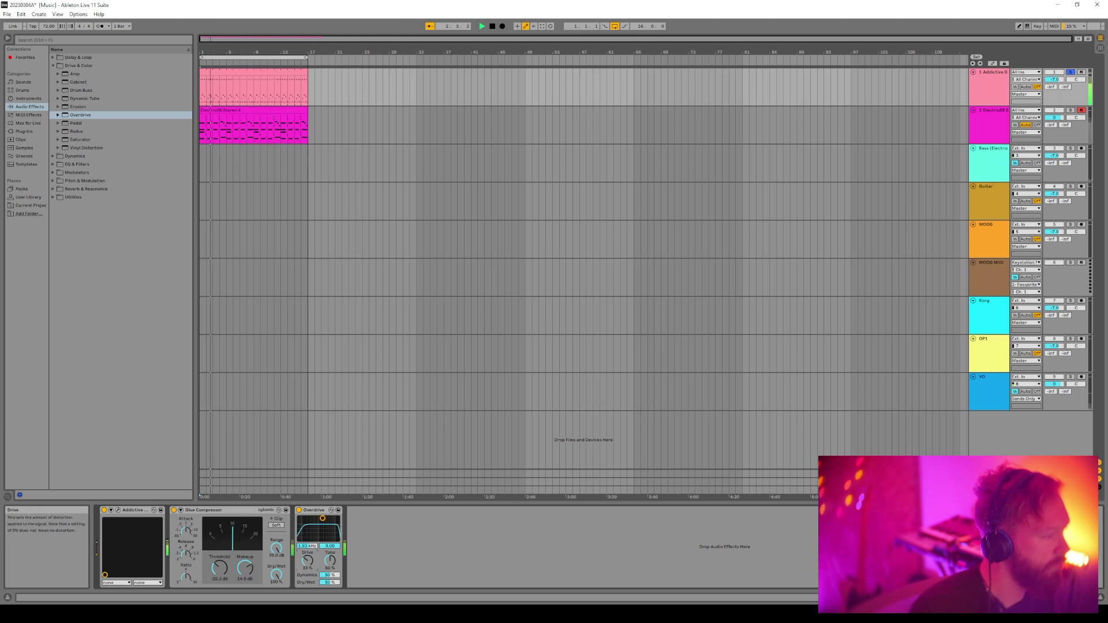
Move the upper row of notes that fall on each beat of the drum clip to a higher pitch
key("shift+Tab")
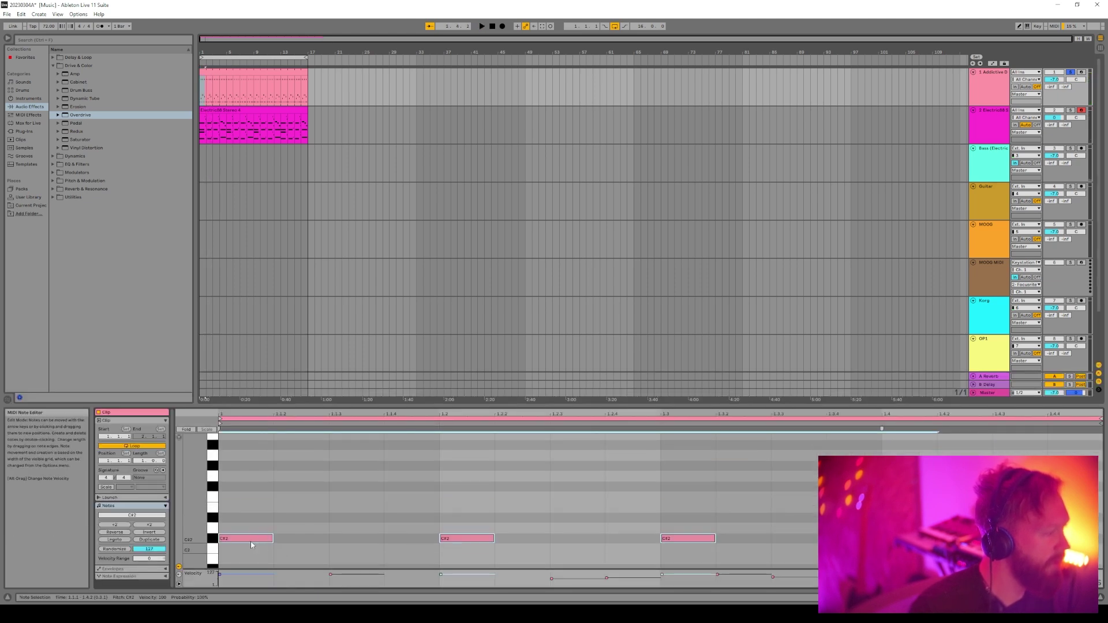
left_click_drag(252, 540, 244, 508)
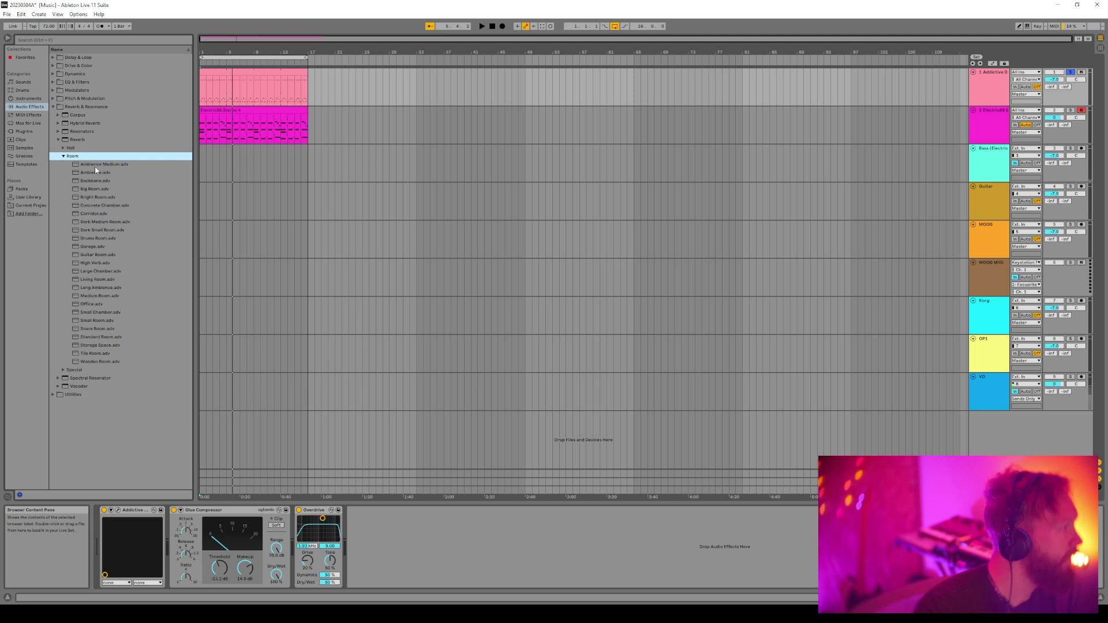
Add the Ambience room reverb preset to the end of the Addictive Drums effect chain and audition it
key("Down")
key("Return")
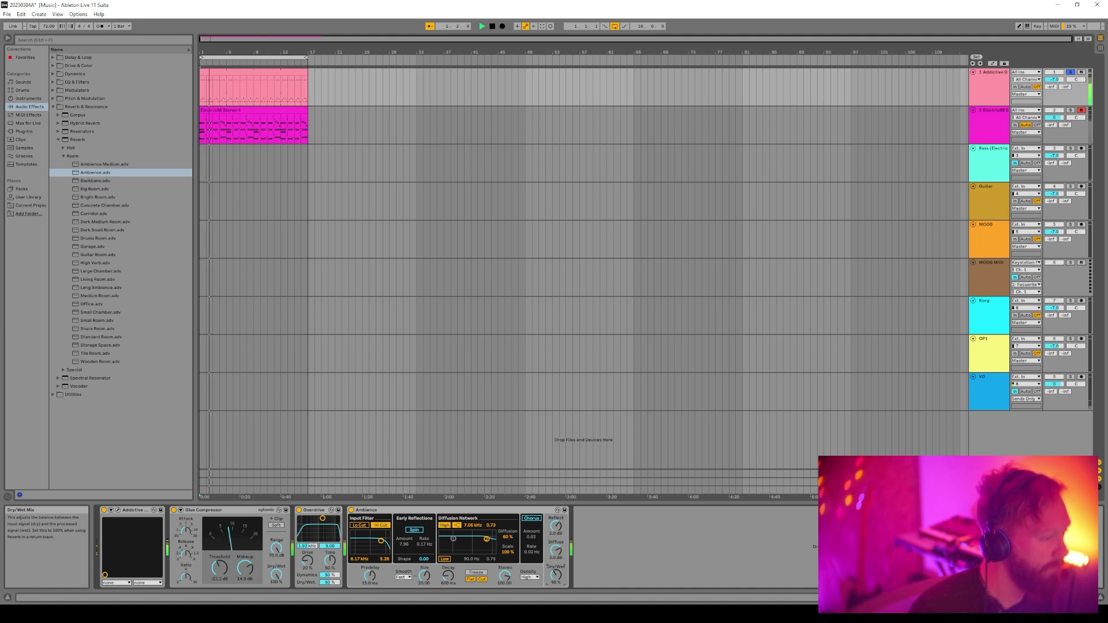
key("space")
Duplicate the Addictive Drums track together with its clip and effects
left_click(993, 87)
right_click(993, 86)
left_click(999, 107)
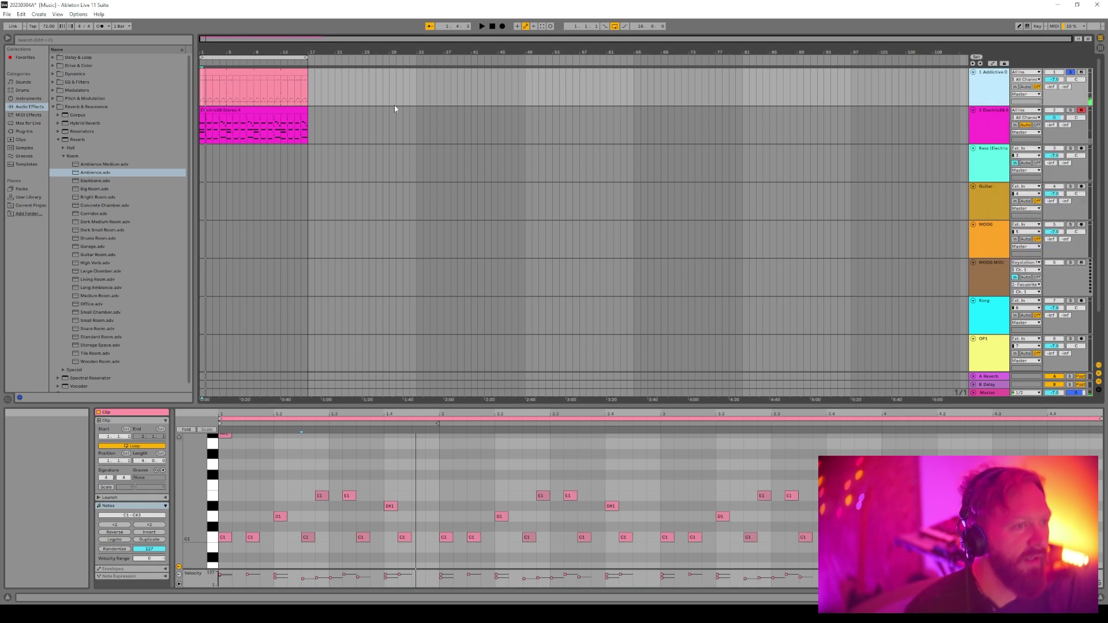
left_click(328, 120)
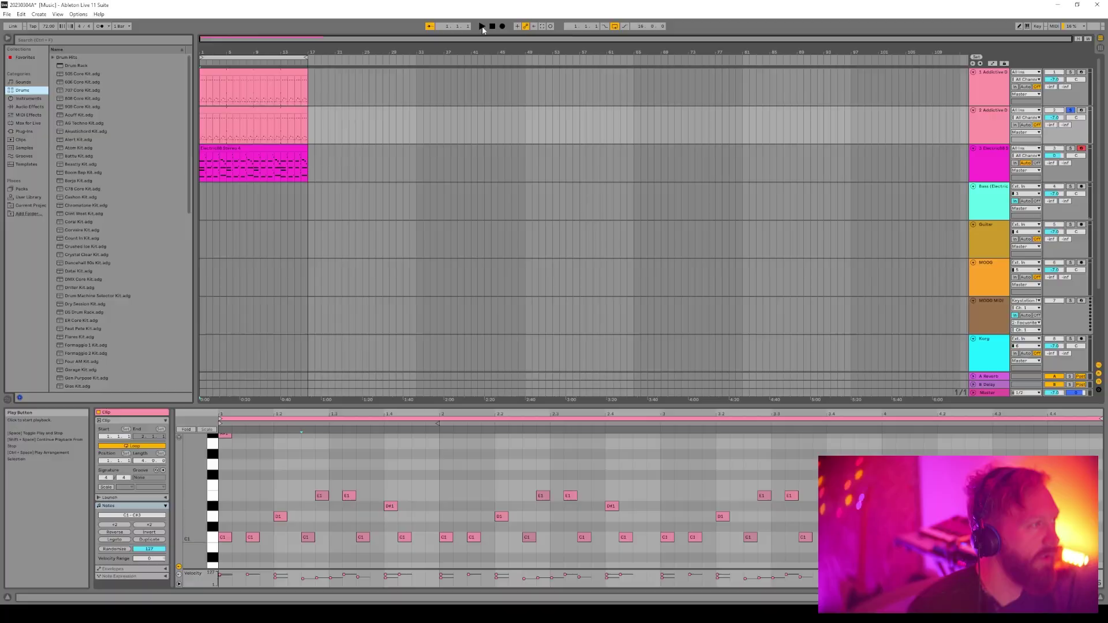
Open Addictive Drums 2 on the duplicated track and bring up its preset browser
key("shift+Tab")
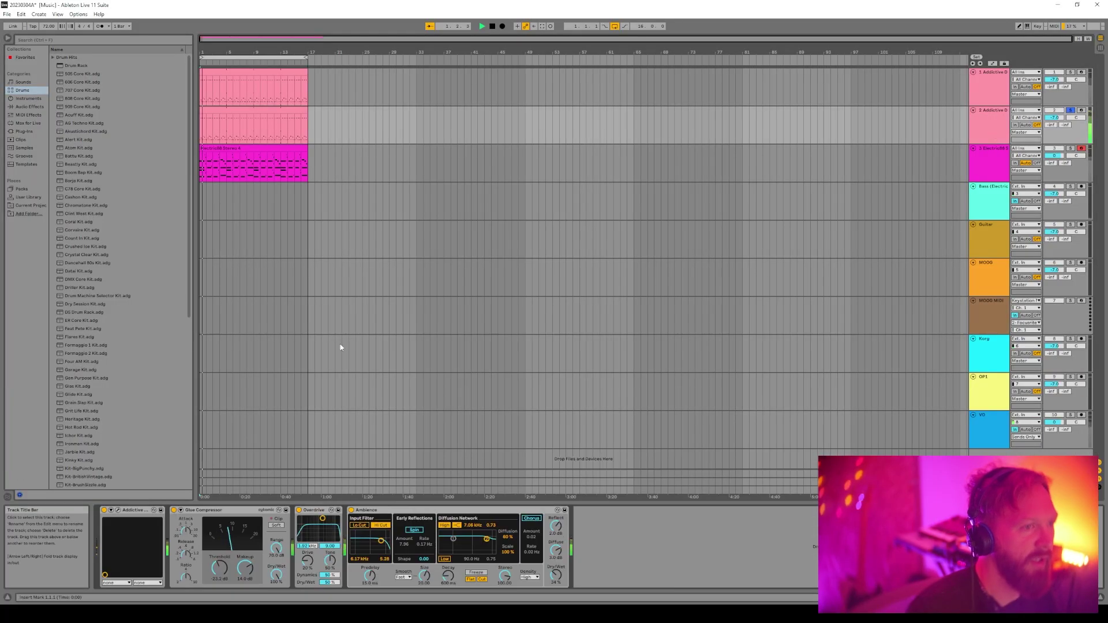
left_click(120, 511)
left_click(463, 190)
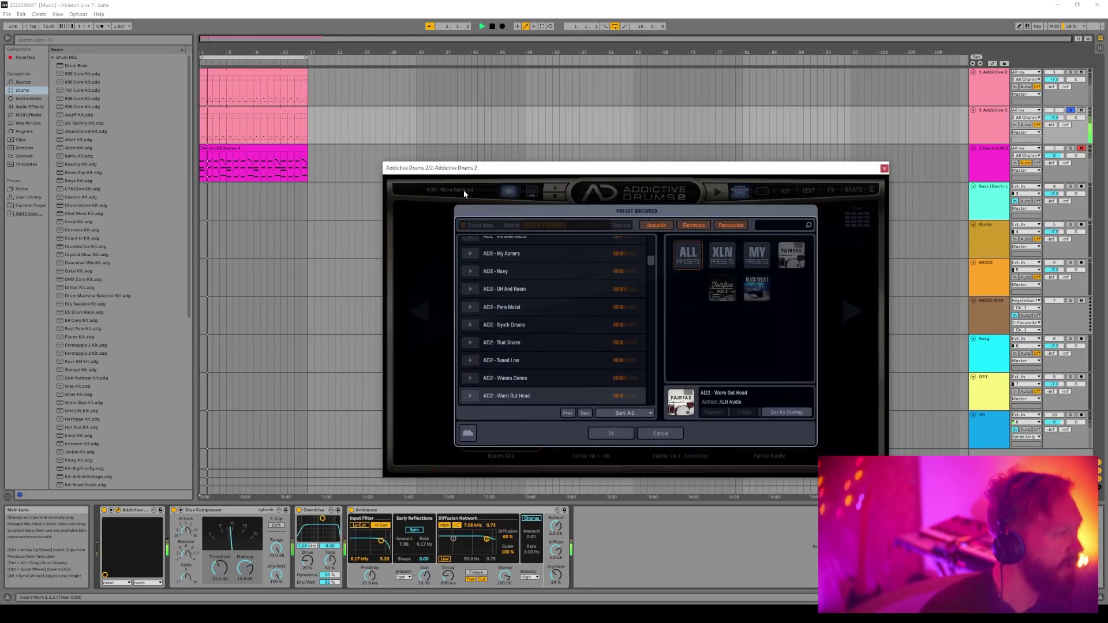
scroll(522, 334, "down", 3)
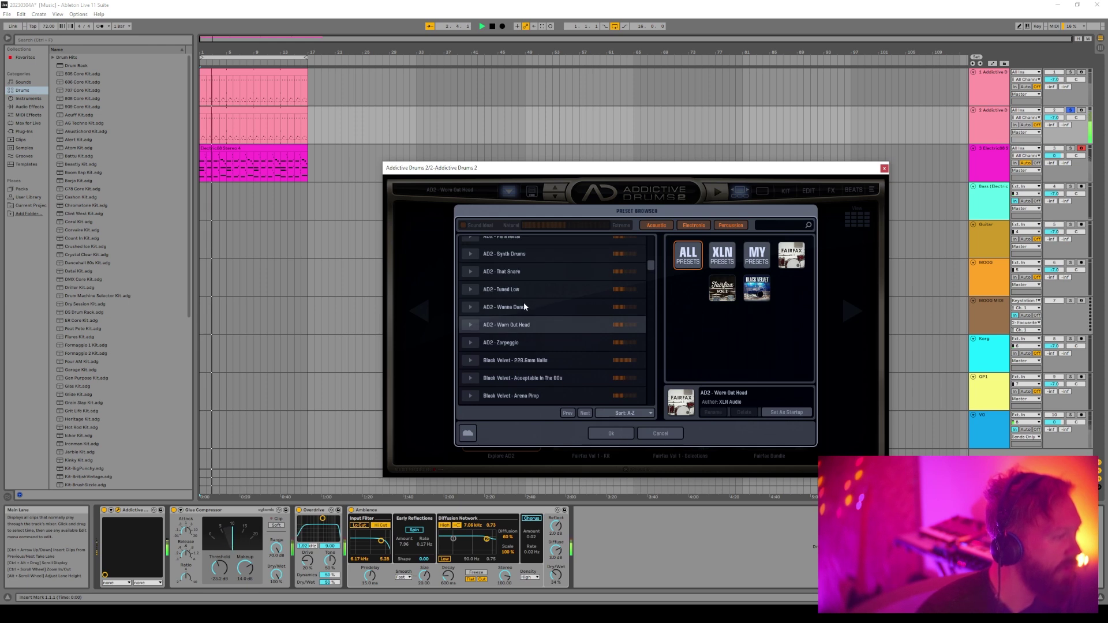
Audition several Addictive Drums 2 presets and load AD2 - Animal In My Bed on the duplicated track
left_click(524, 307)
scroll(524, 301, "up", 2)
left_click(517, 340)
scroll(530, 332, "up", 3)
left_click(528, 327)
scroll(528, 328, "up", 1)
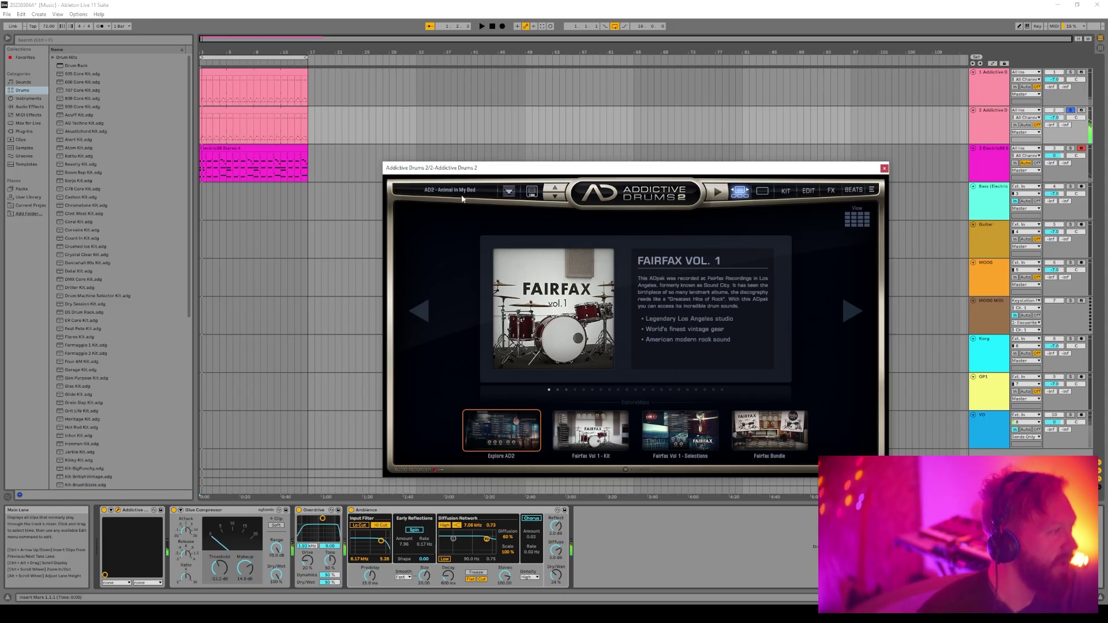
key("space")
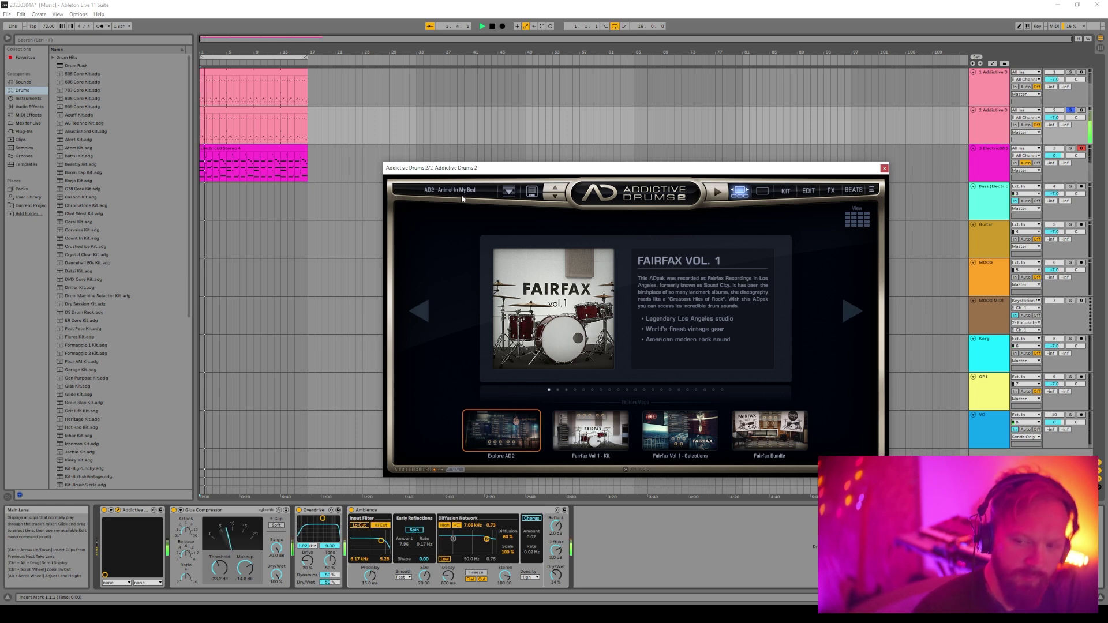
left_click(884, 168)
Delete every note except the C1 kick notes from the duplicated drum clip
left_click(254, 124)
left_click(214, 537)
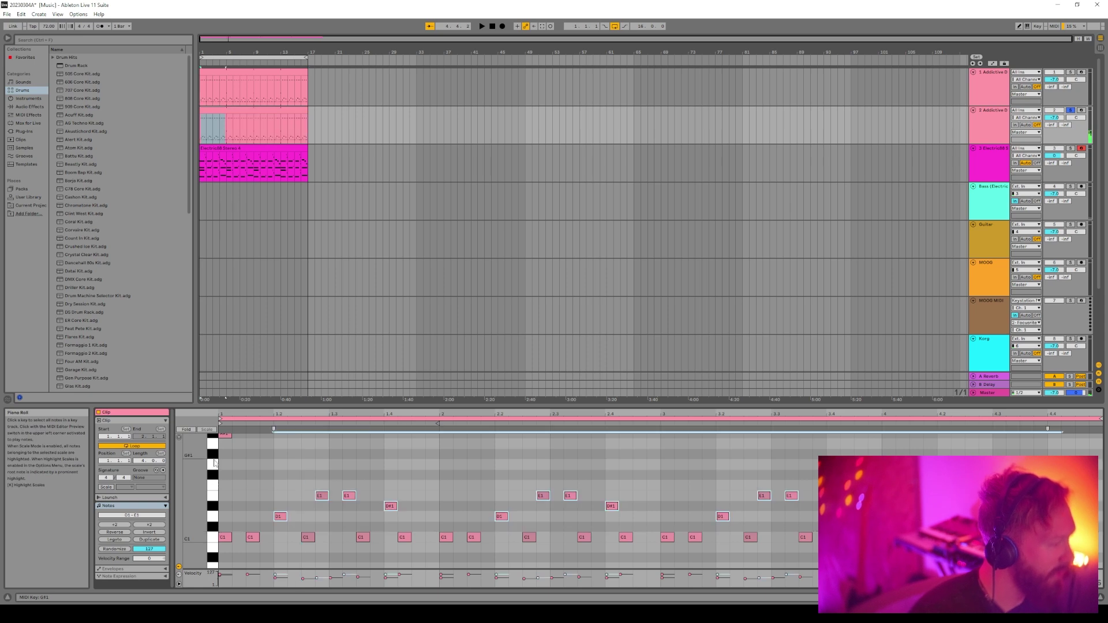
key("Delete")
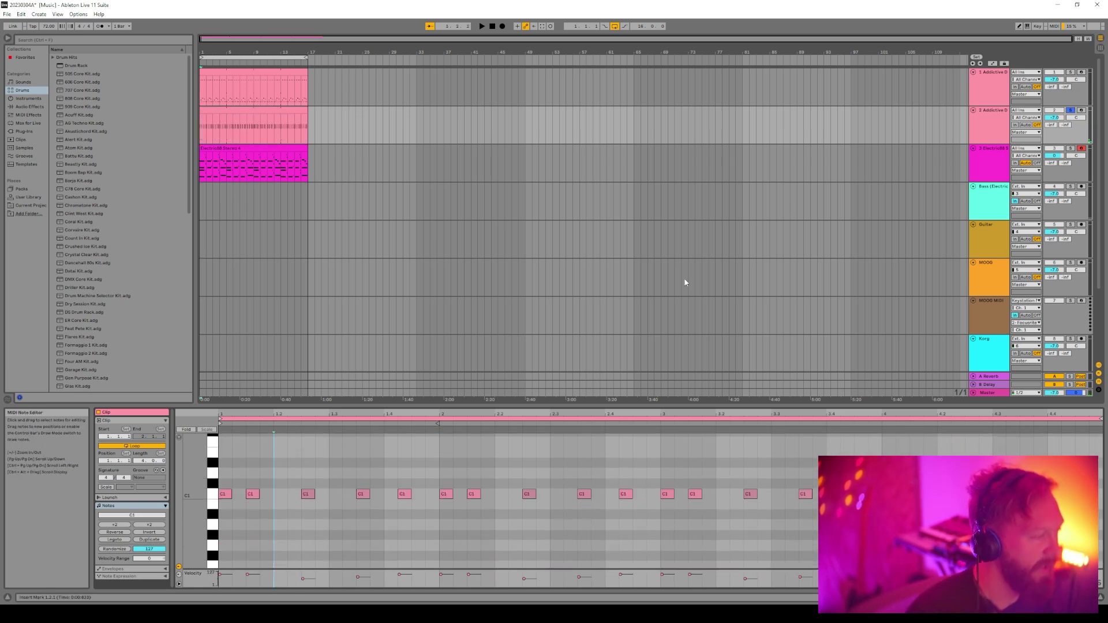
Replace Addictive Drums on the duplicated track with the 808 Core Kit
key("space")
left_click(994, 142)
key("space")
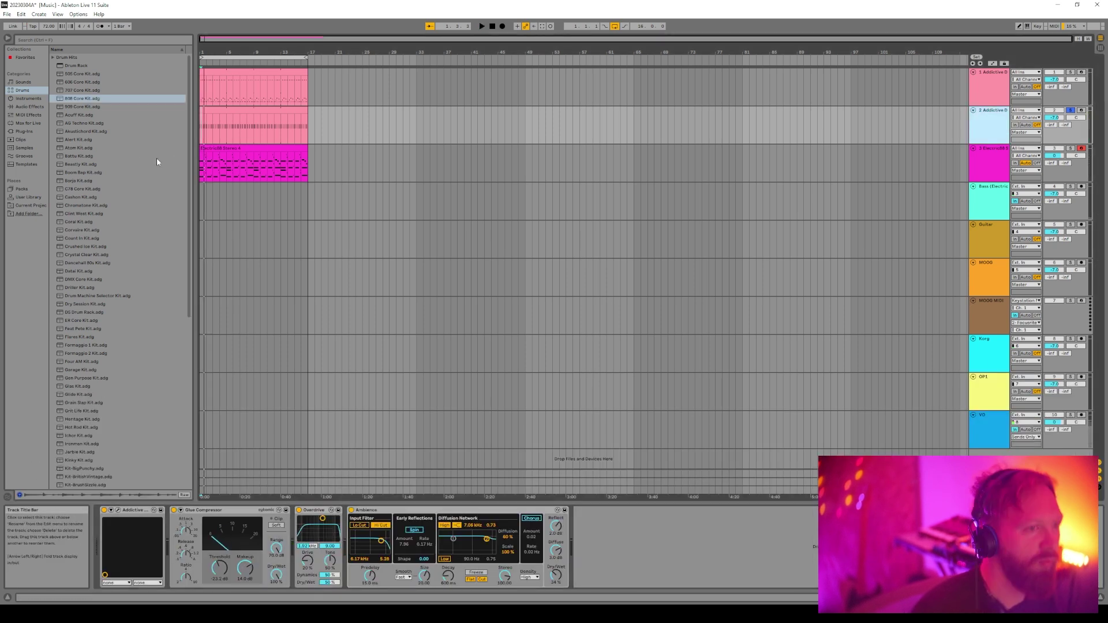
left_click_drag(88, 107, 661, 112)
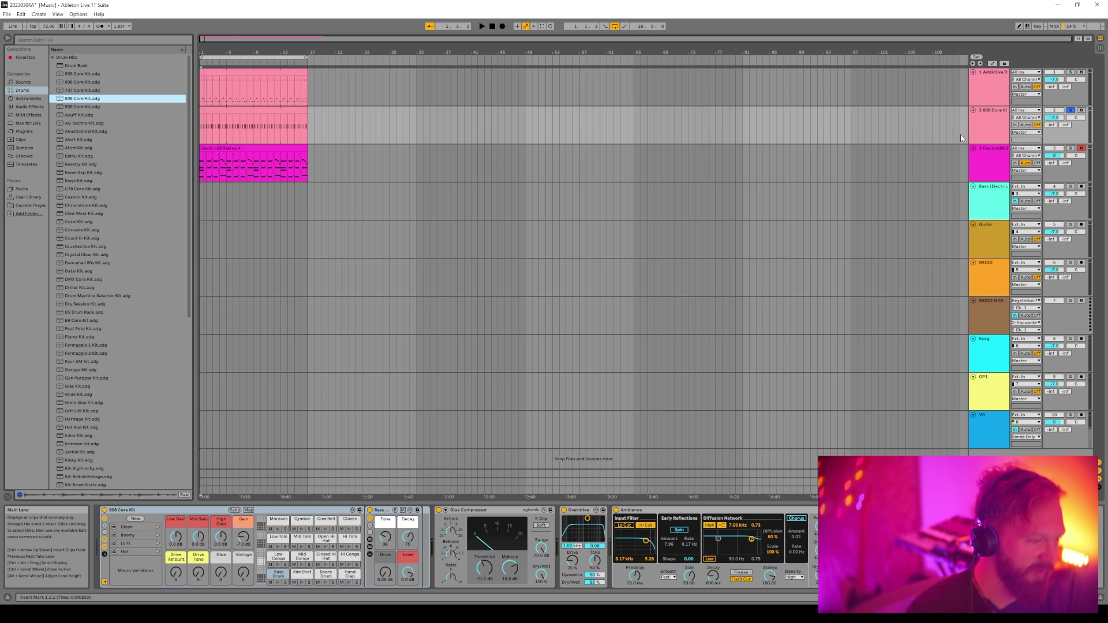
Play back the 808 Core Kit track and delete the Ambience reverb from its effect chain
key("space")
left_click(992, 134)
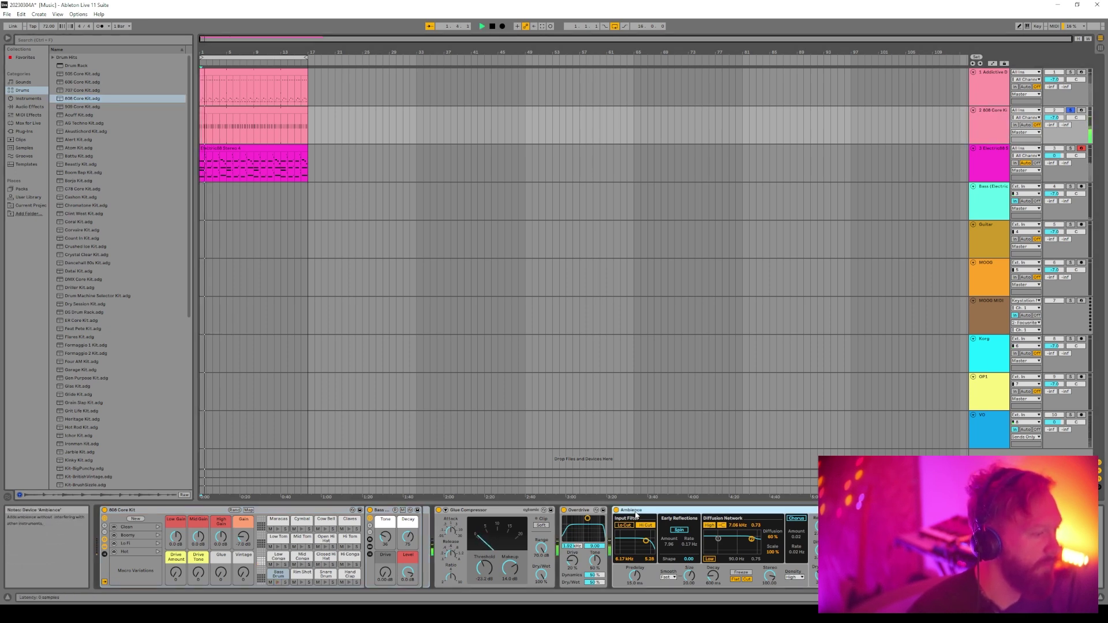
key("Delete")
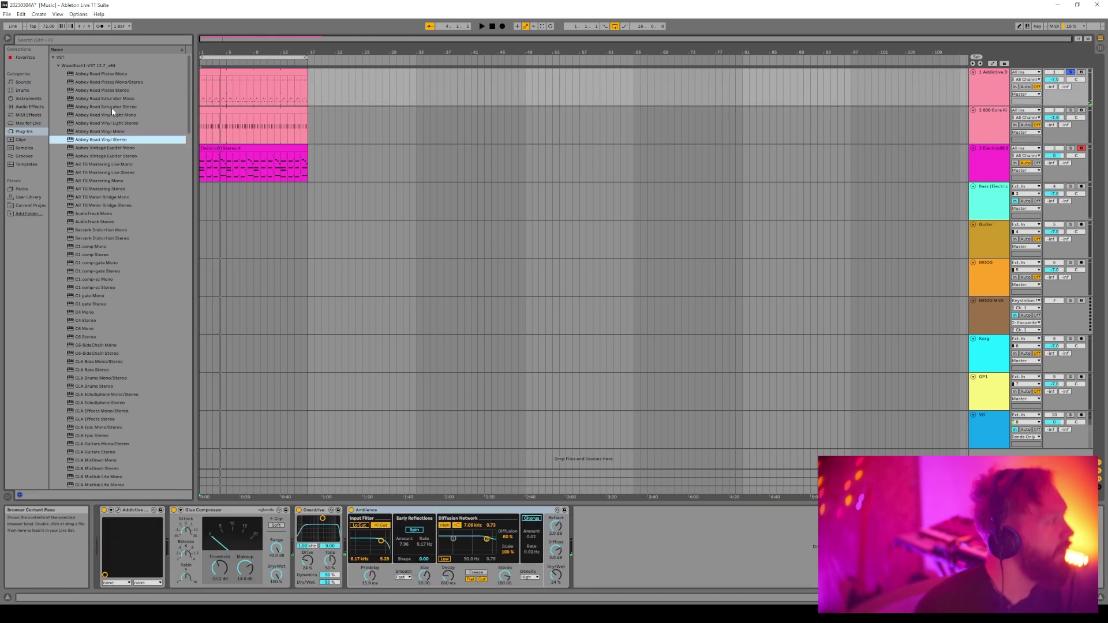
Add Abbey Road Saturator Stereo to the end of the Addictive Drums effect chain and load its factory Drum Bus preset
left_click(91, 108)
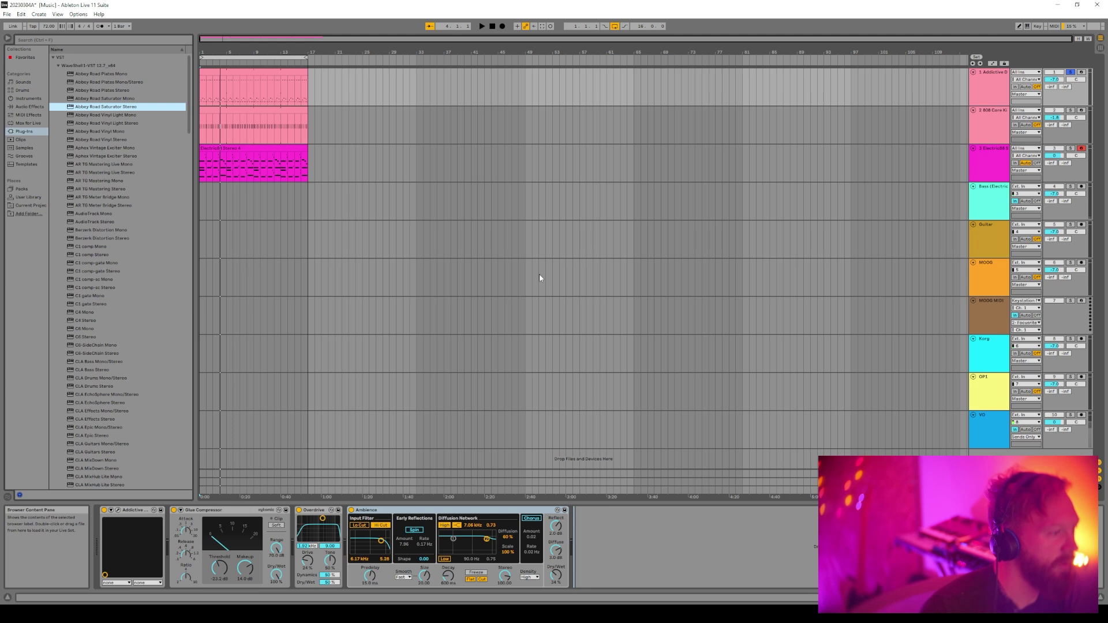
key("Return")
left_click_drag(554, 208, 680, 152)
left_click(686, 161)
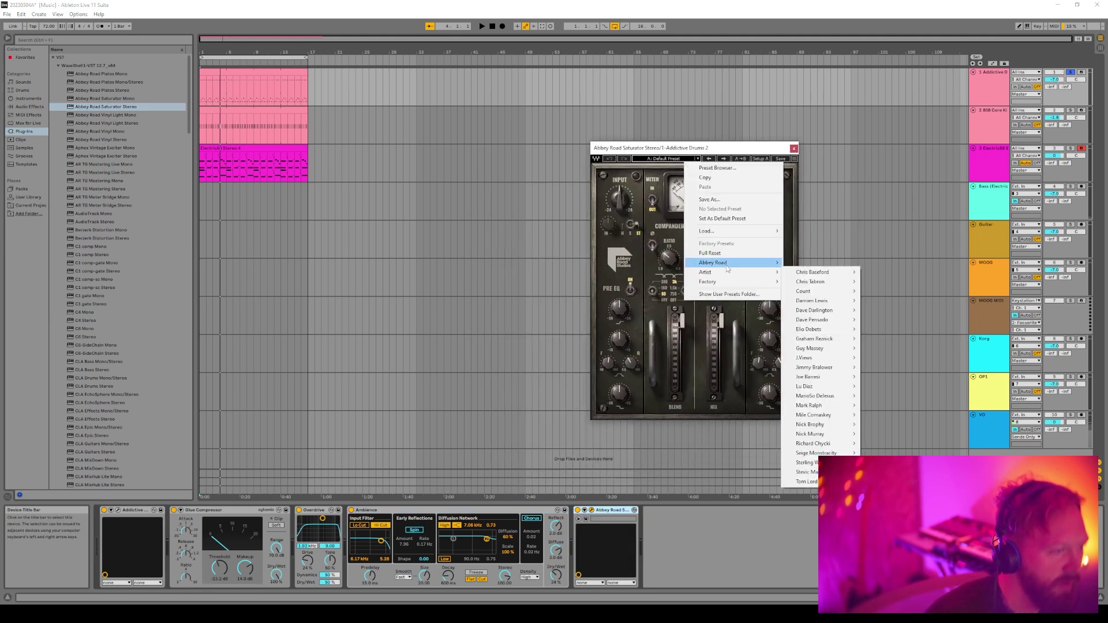
mouse_move(728, 268)
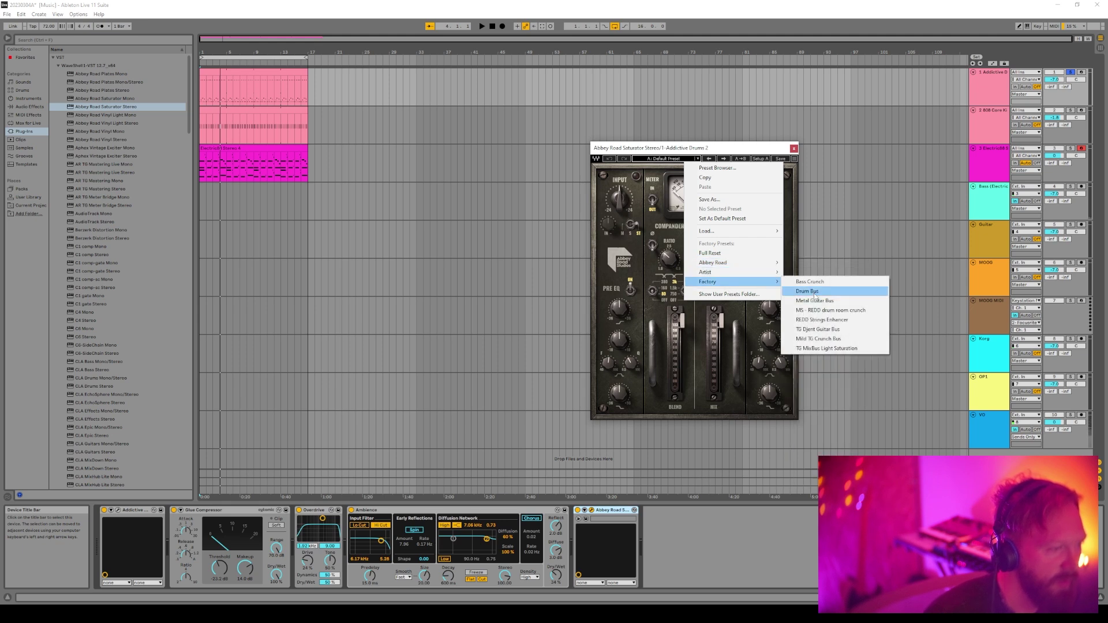
left_click(816, 293)
Play back the soloed Addictive Drums track to compare it with and without the Abbey Road Saturator, and close the plug-in window
key("space")
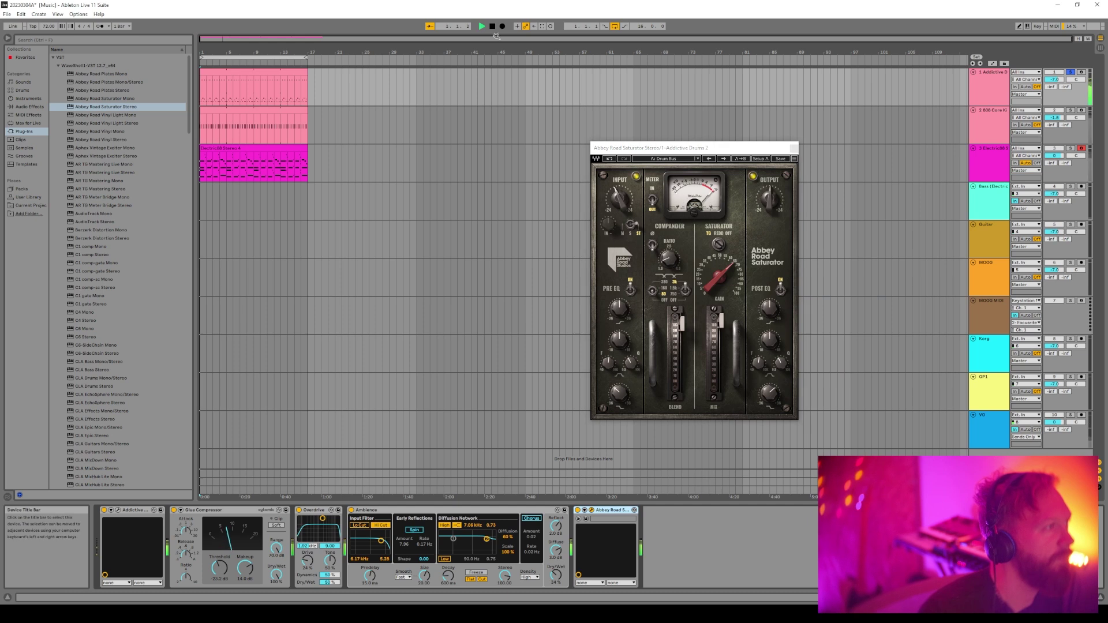
left_click_drag(681, 150, 712, 159)
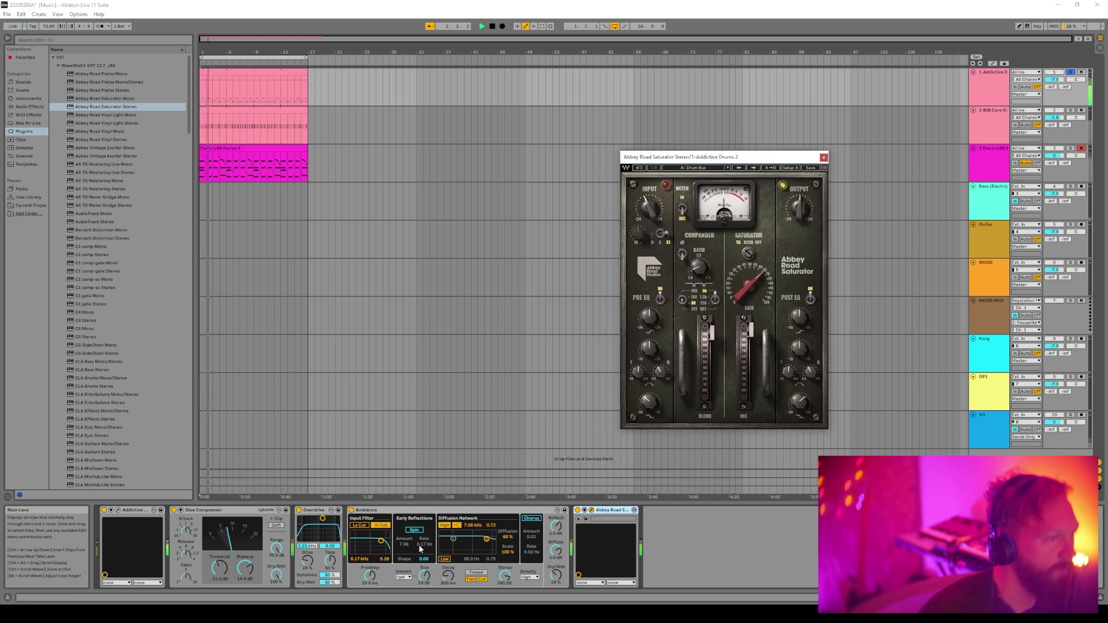
left_click(579, 513)
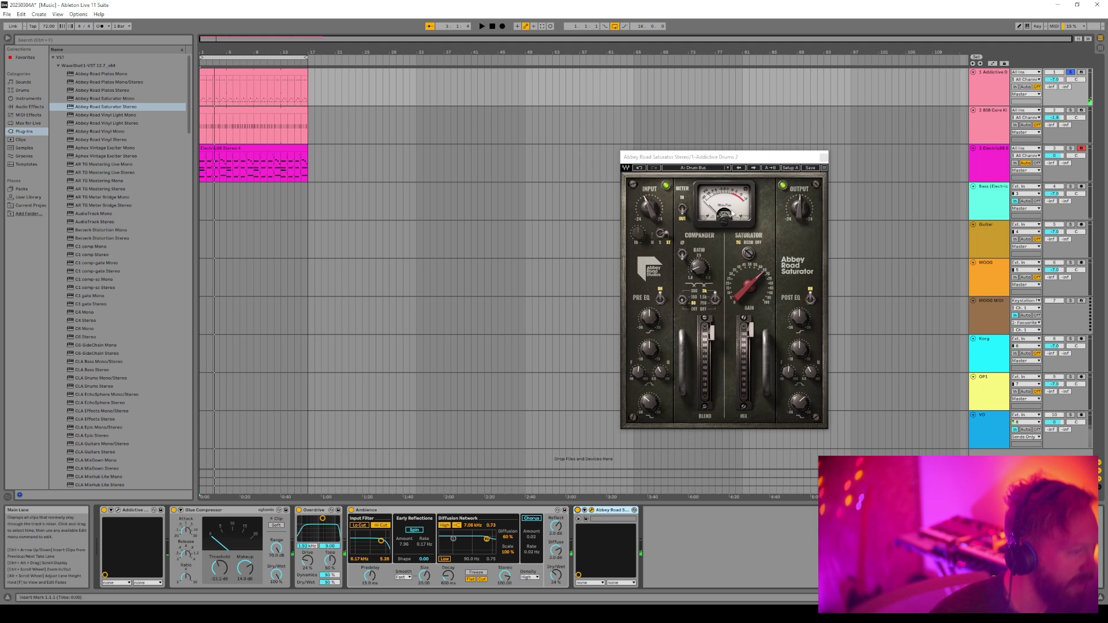
left_click_drag(728, 161, 818, 165)
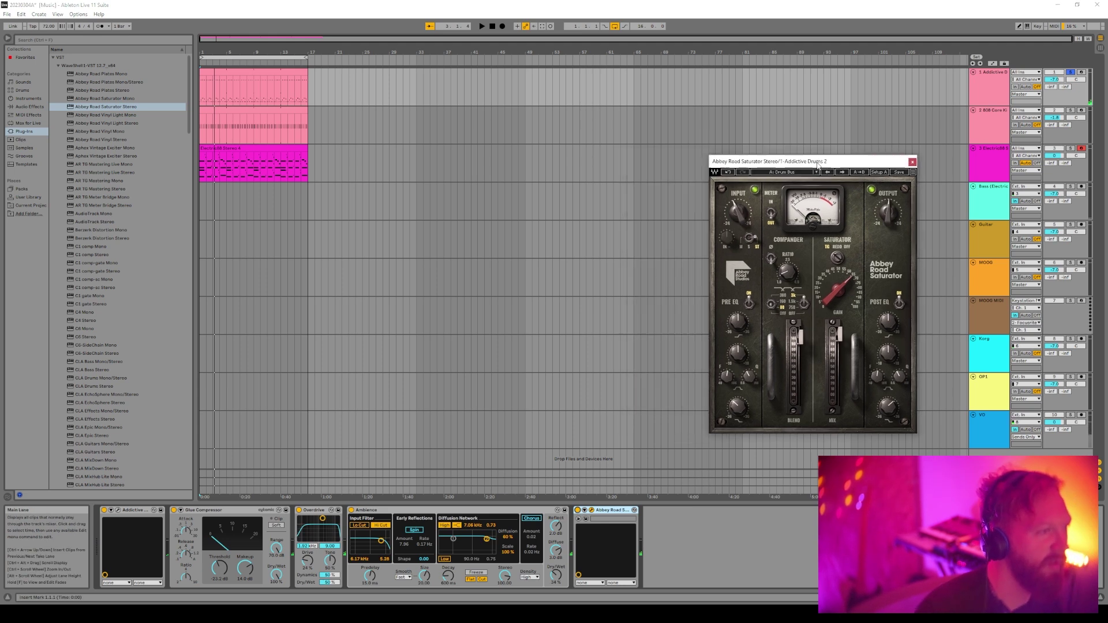
left_click(912, 162)
Open the Addictive Drums clip in the note editor and play back the full arrangement
double_click(211, 70)
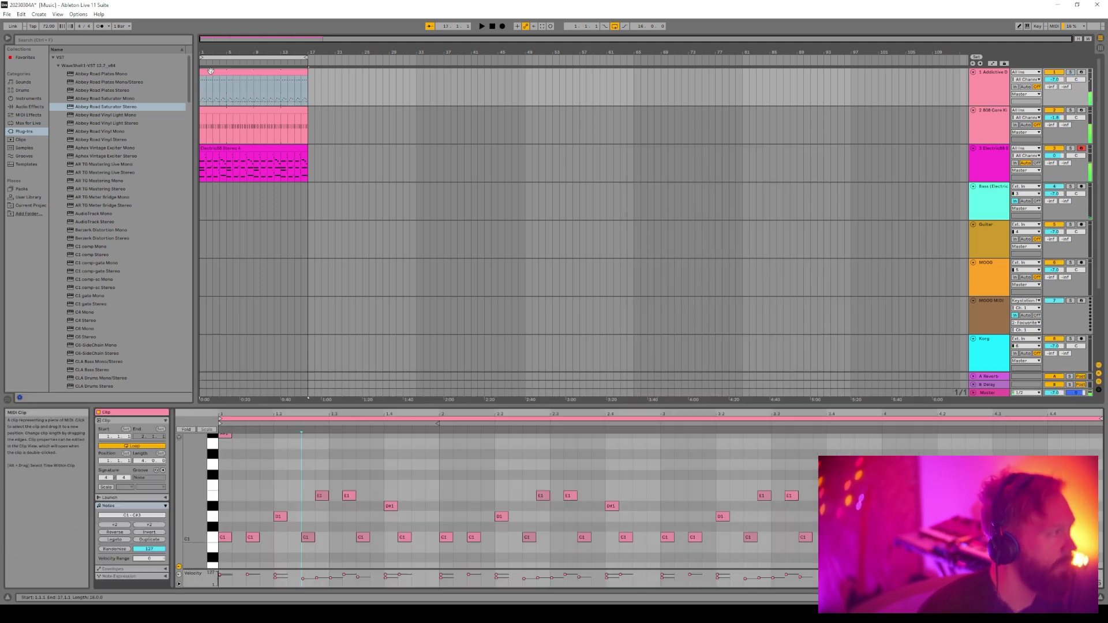
key("z")
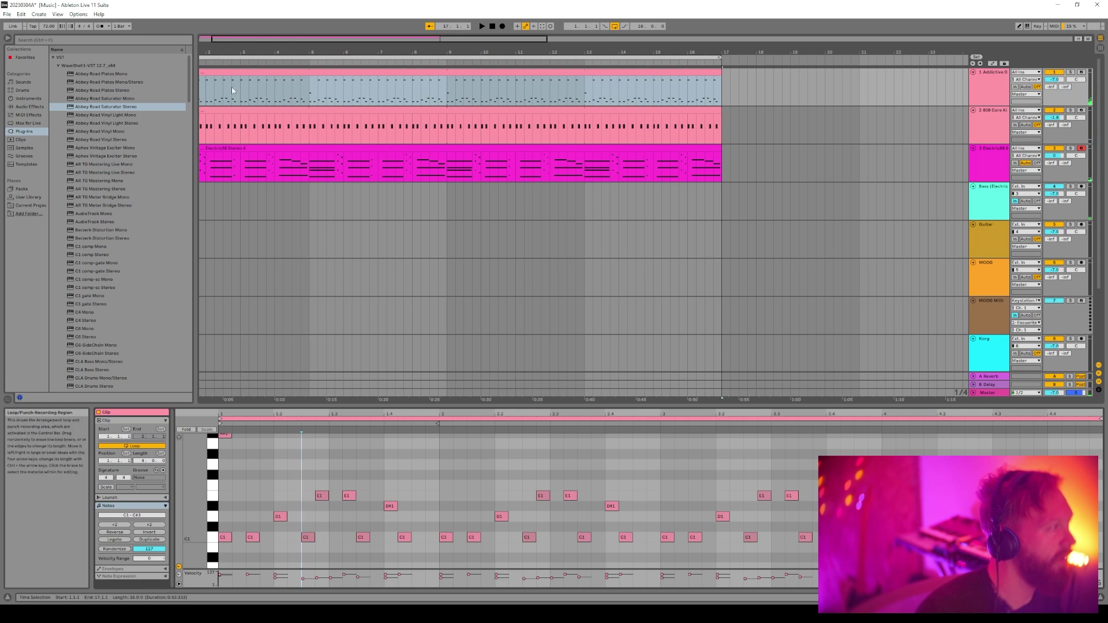
scroll(220, 118, "up", 3)
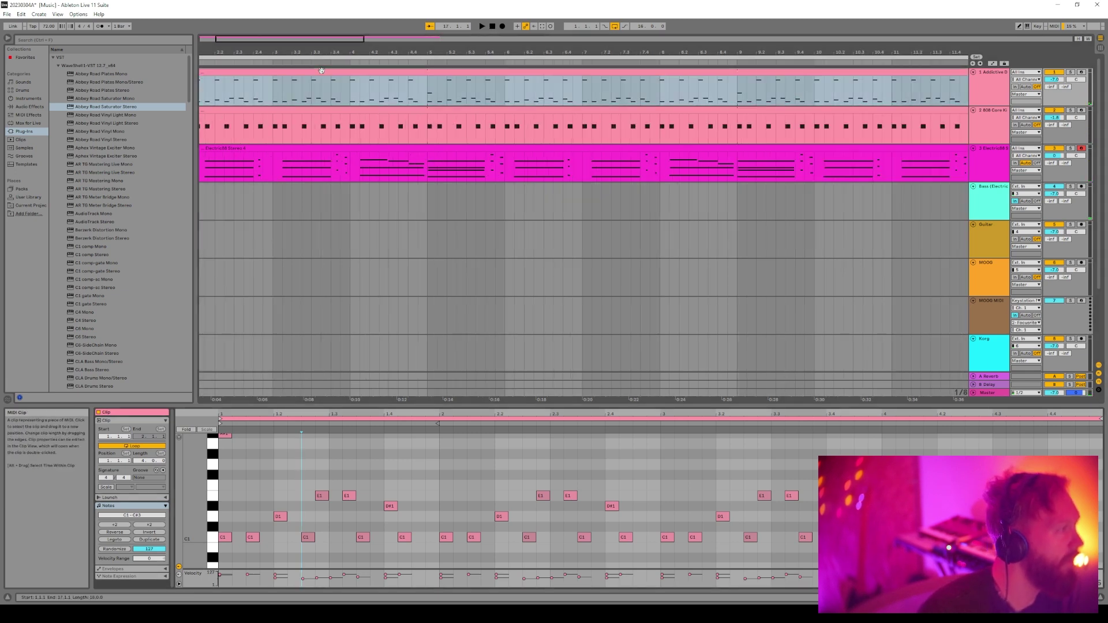
left_click(482, 27)
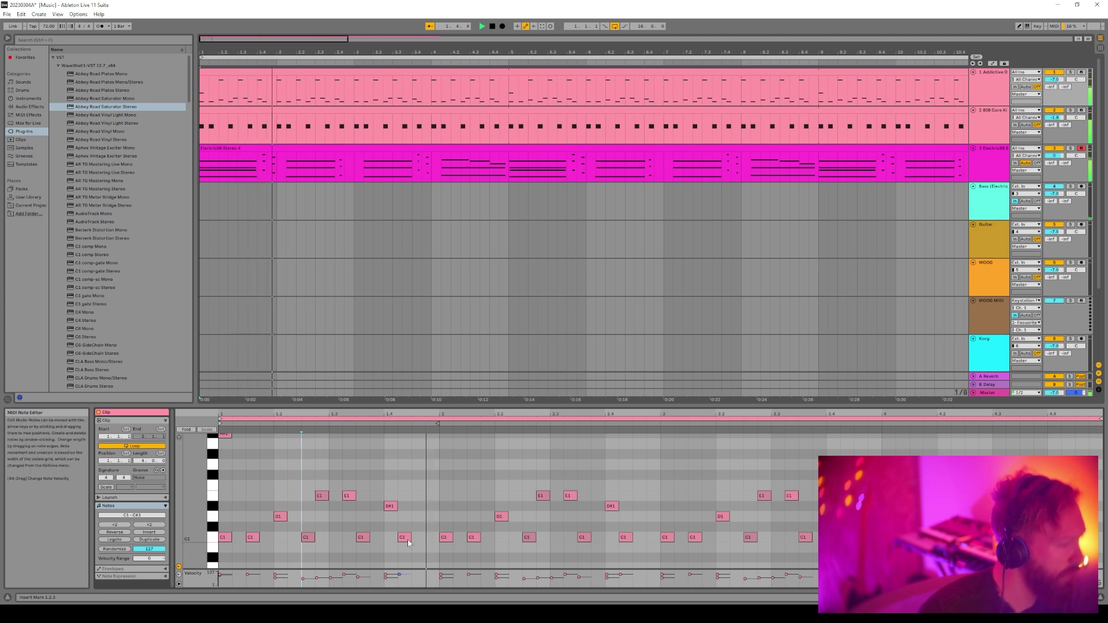
left_click(446, 538)
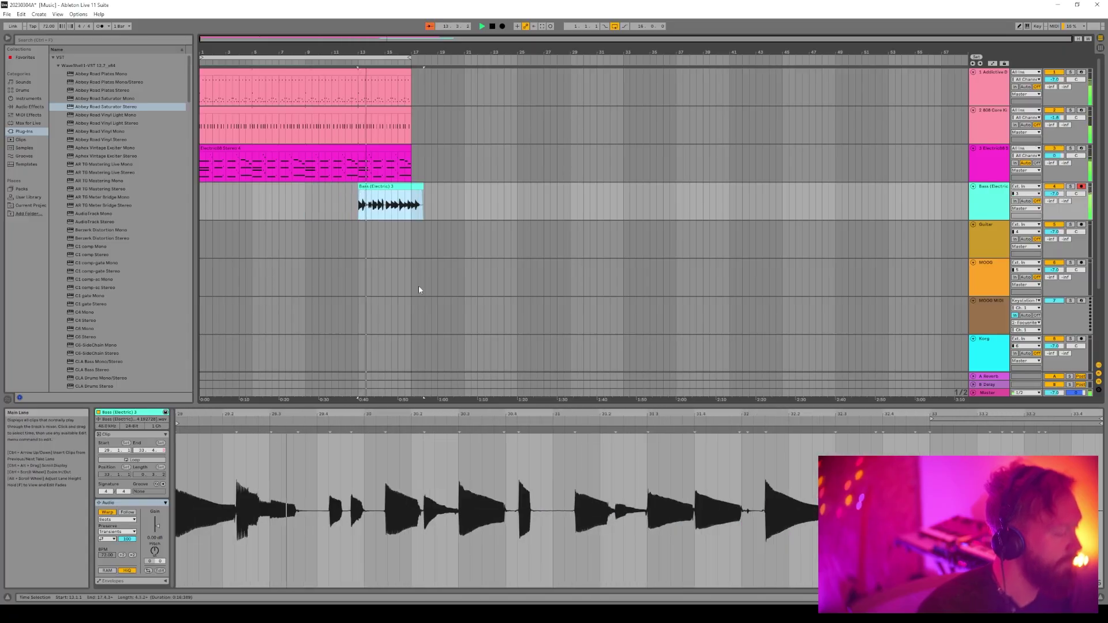
Trim the end of the recorded Bass (Electric) clip to bar 17, stop playback and save the set
left_click_drag(423, 191, 411, 191)
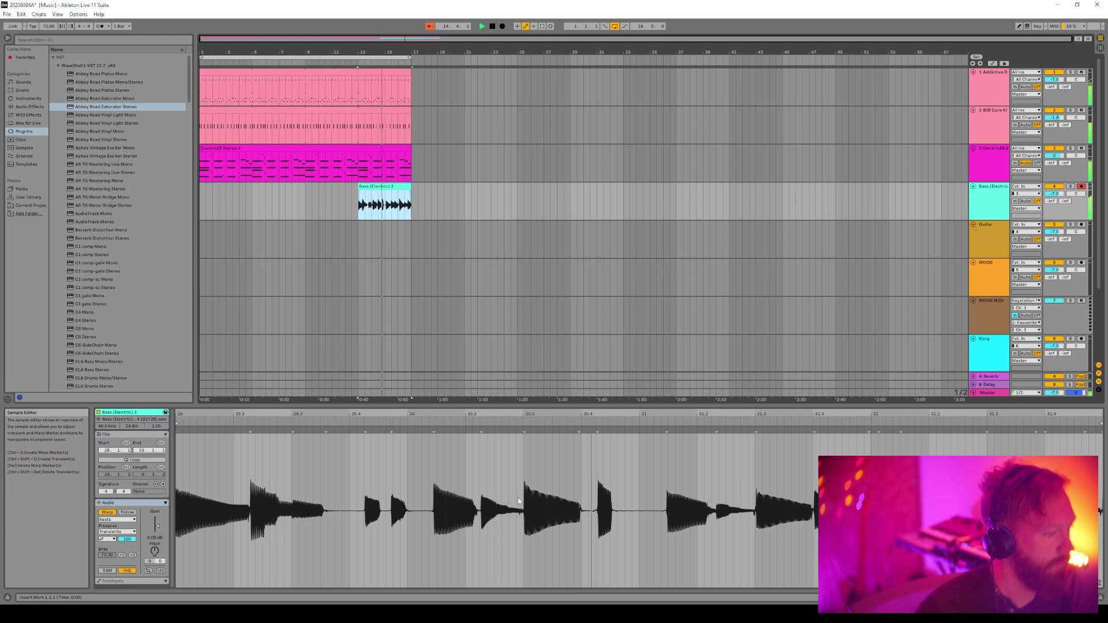
key("space")
key("ctrl+s")
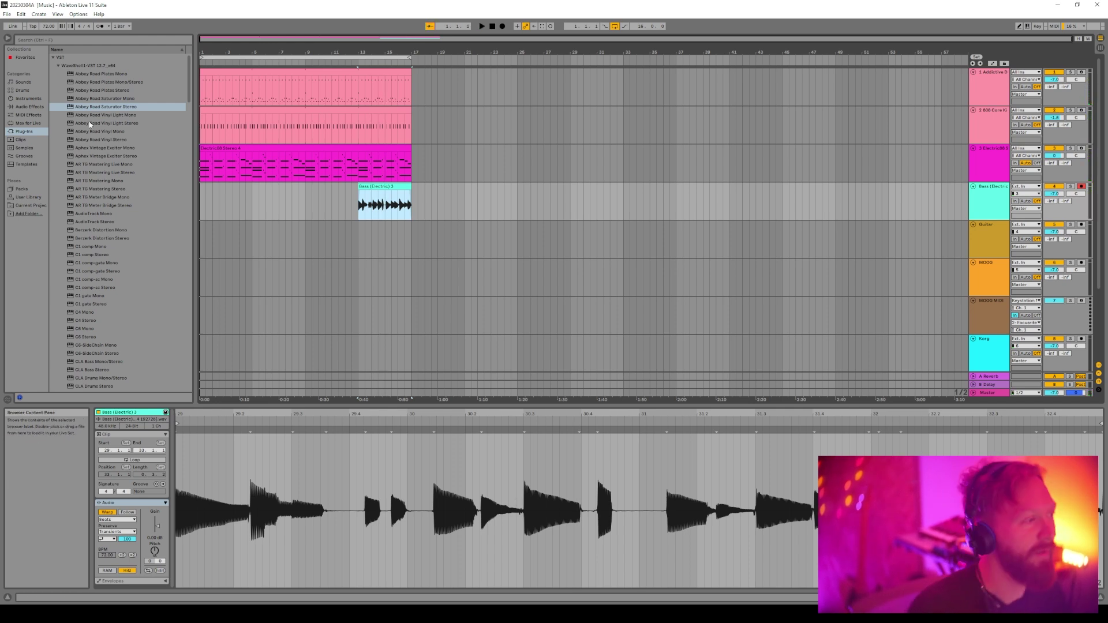
Move the four-bar bass clip to bar 1 and duplicate it three times to fill the 16-bar loop
left_click_drag(376, 186, 223, 192)
key("ctrl+d")
key("ctrl+d")
key("ctrl+d")
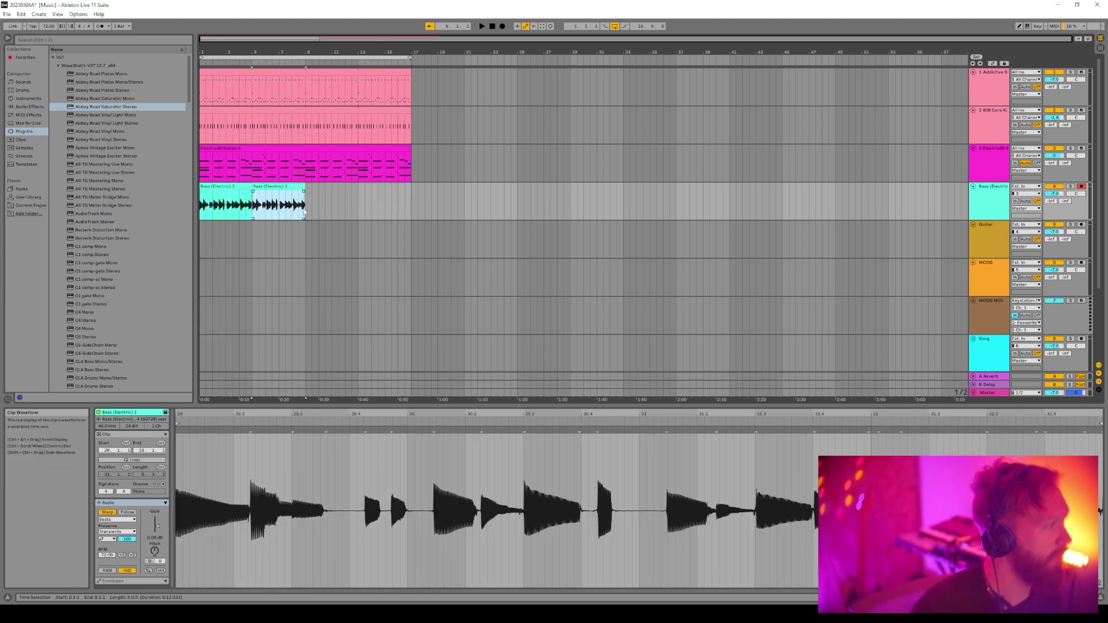
Open Guitar Rig 6 on the Bass (Electric) track and filter its bass presets by the Clean character
left_click(979, 204)
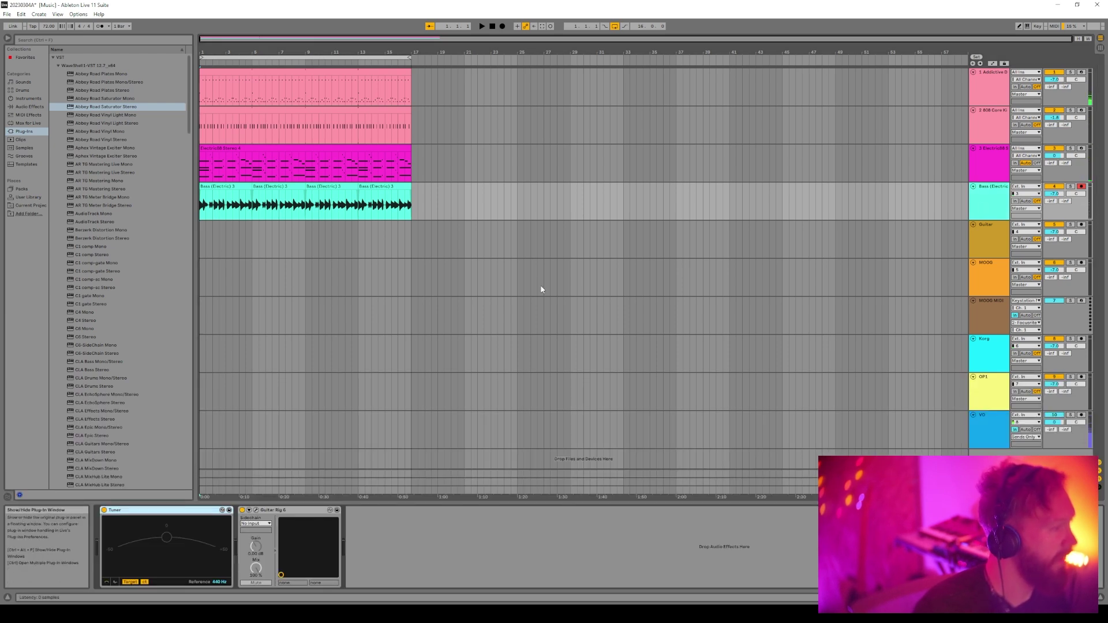
left_click(256, 510)
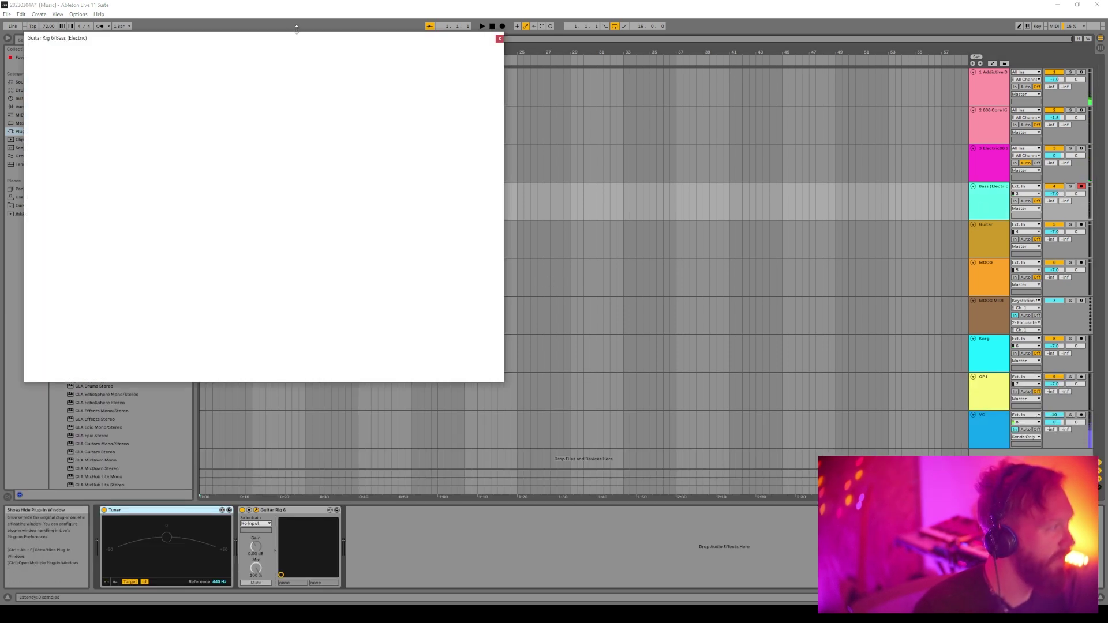
left_click_drag(297, 36, 730, 130)
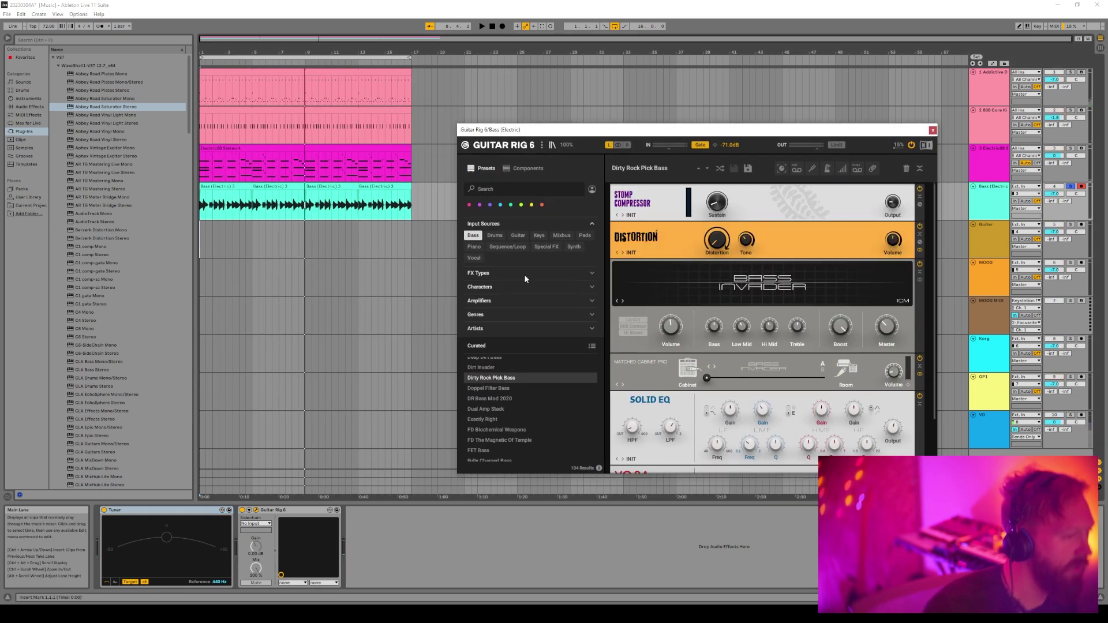
left_click(488, 274)
left_click(490, 286)
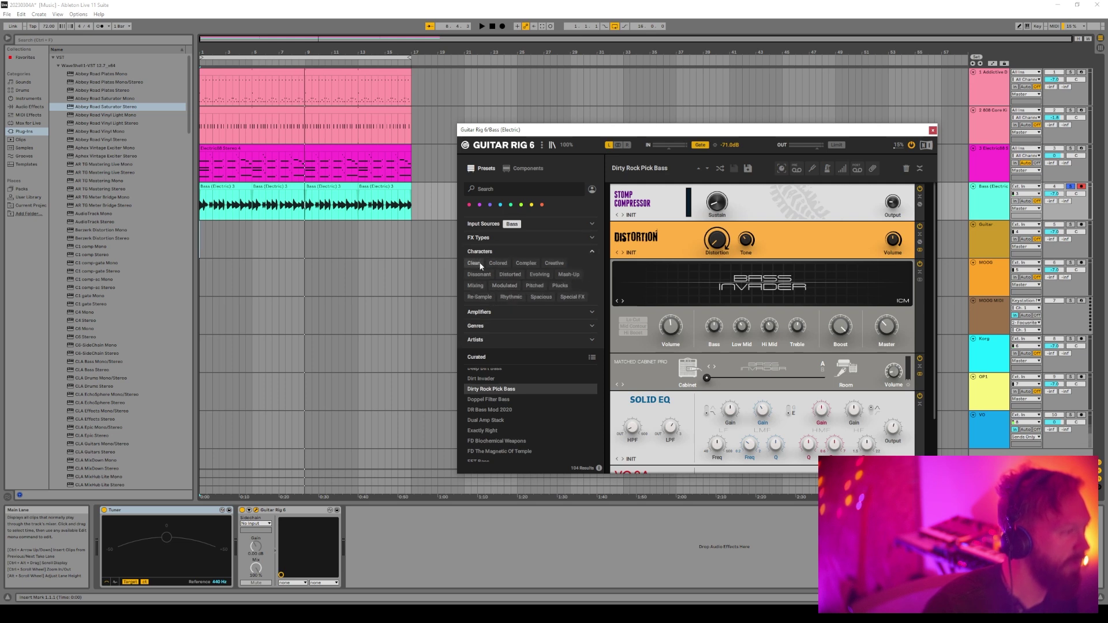
left_click(474, 264)
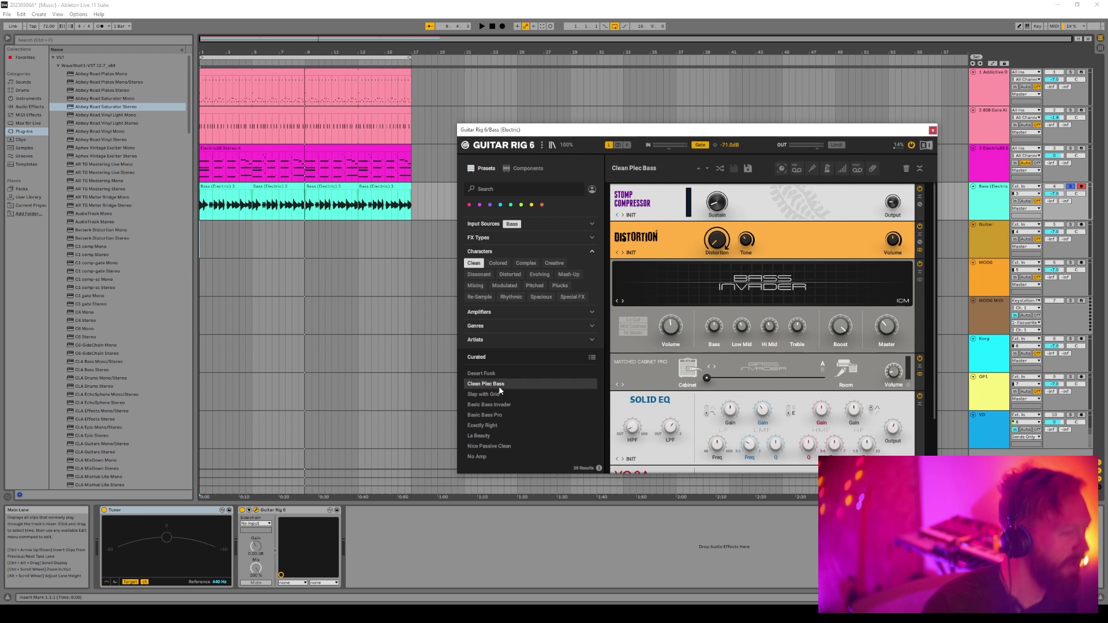
Audition the clean bass presets during playback and load Basic Bass Pro
left_click(497, 394)
key("space")
key("Down")
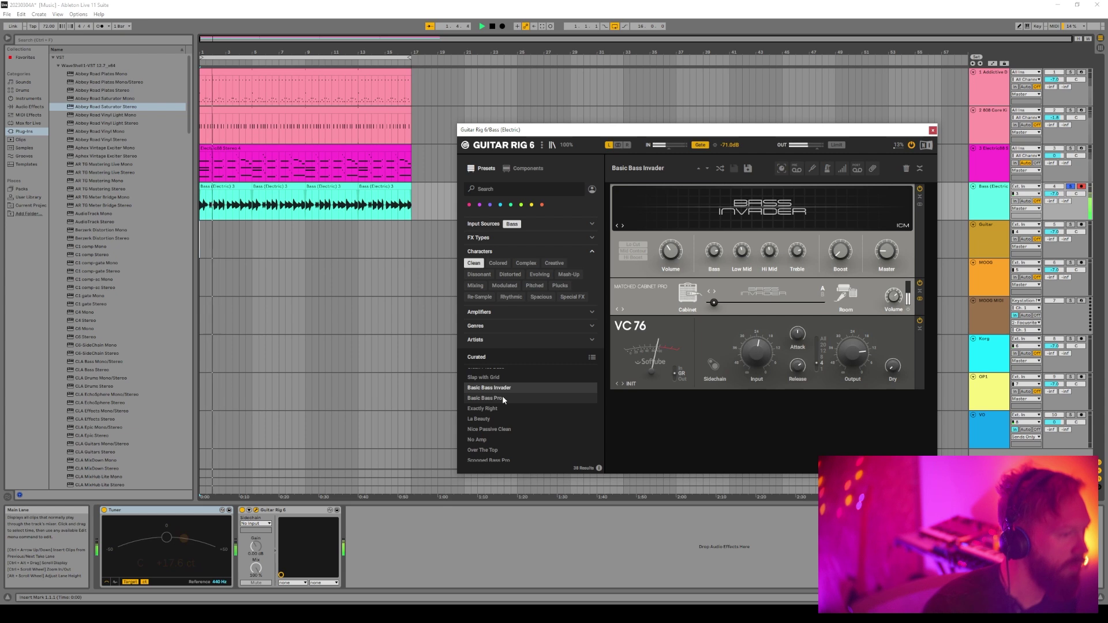
key("Down")
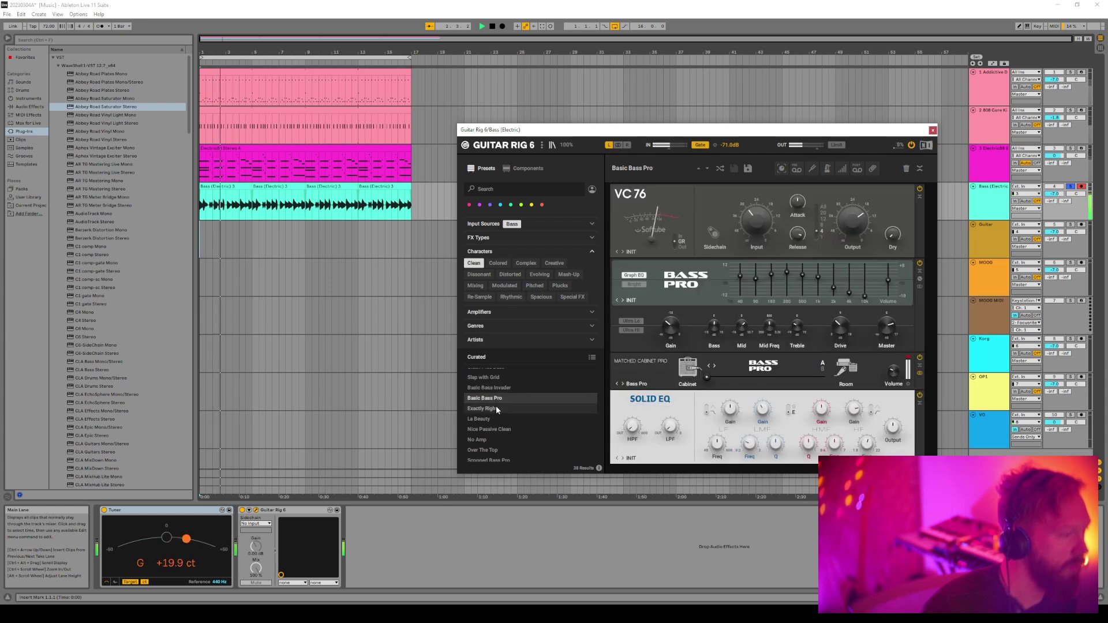
scroll(496, 406, "down", 1)
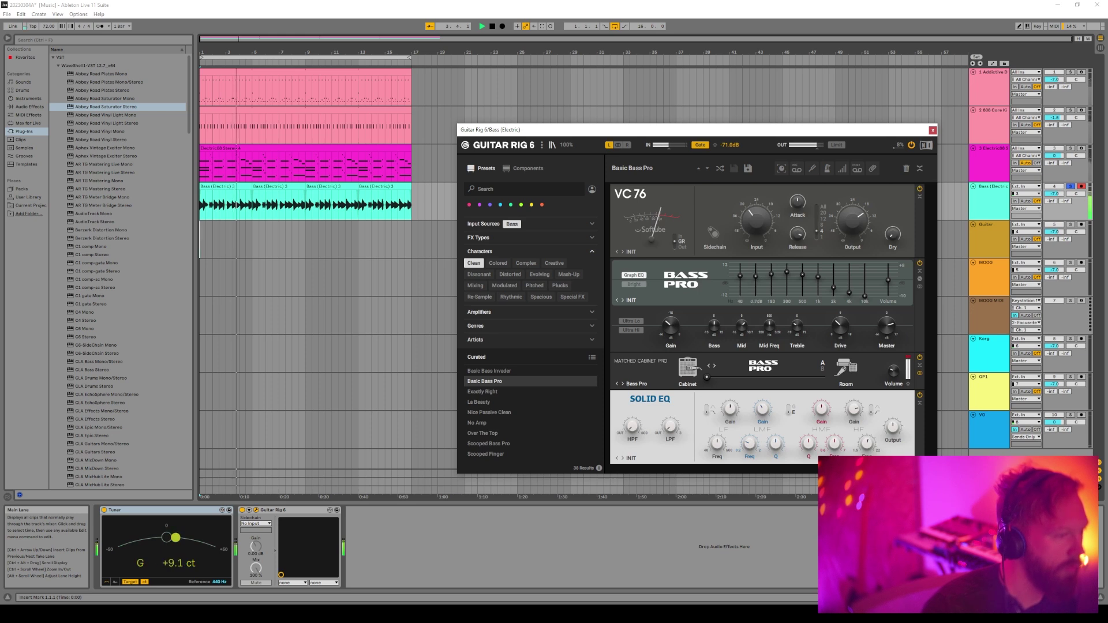
left_click(732, 289)
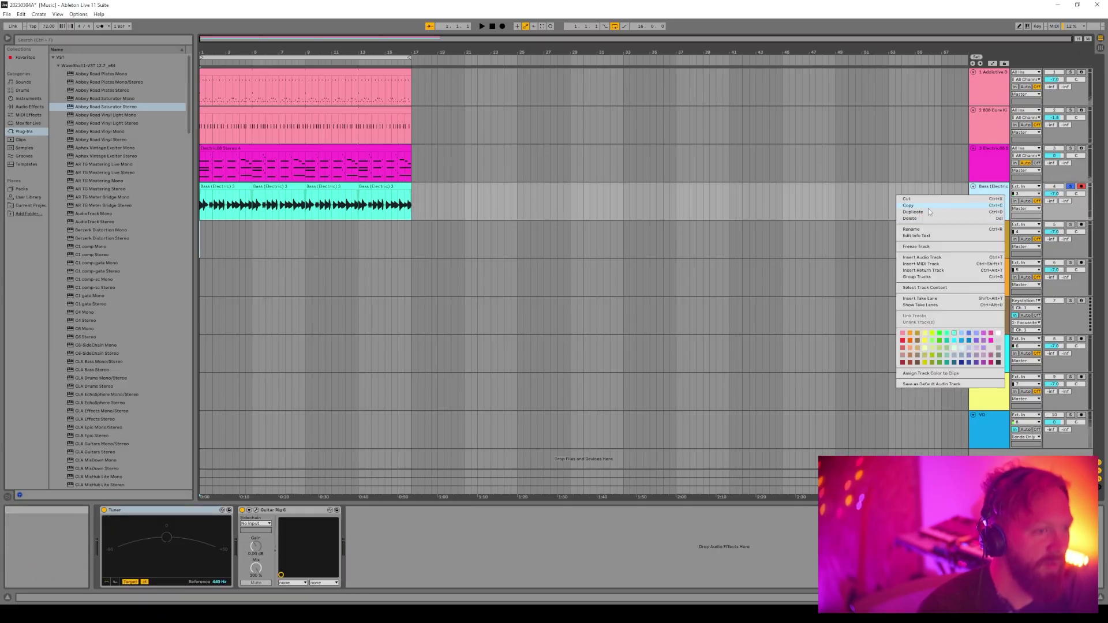
Duplicate the Bass (Electric) track and play back the copy soloed
left_click(929, 208)
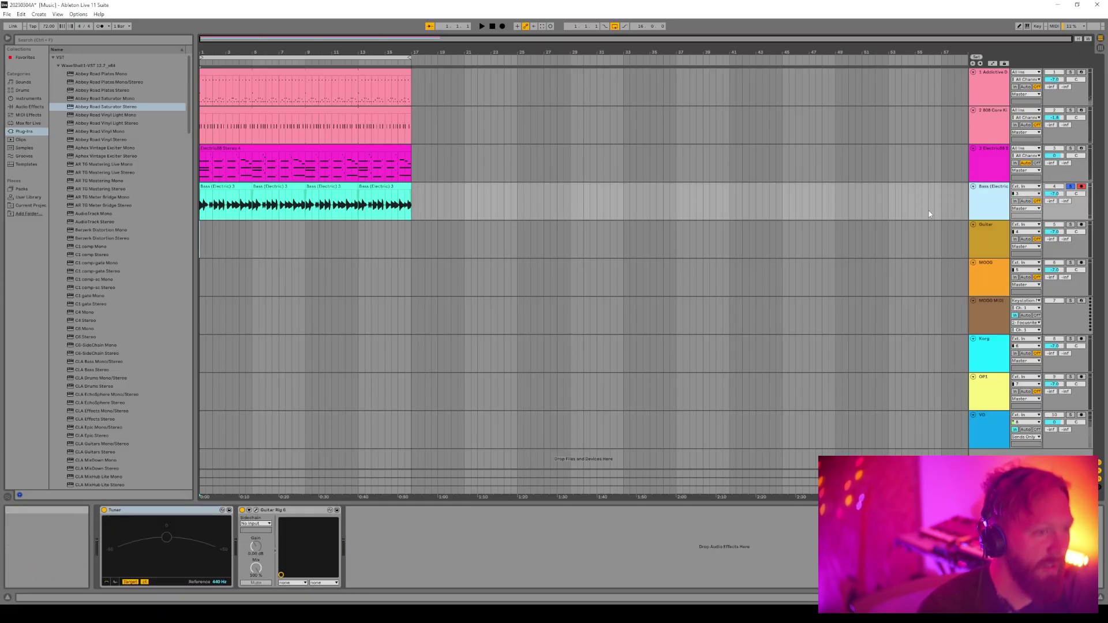
key("ctrl+d")
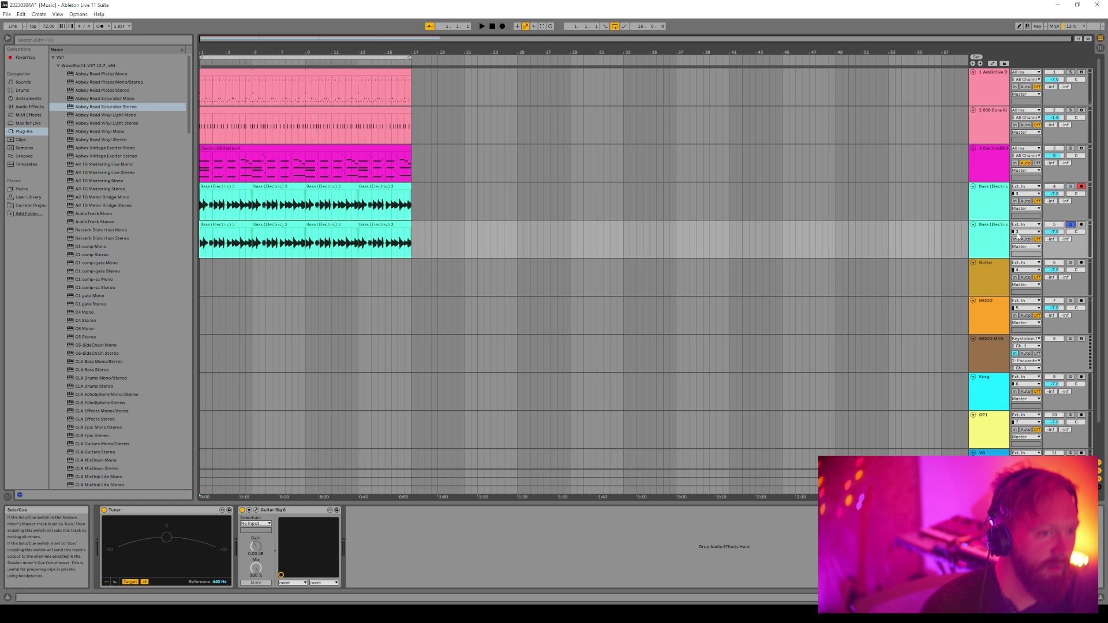
key("space")
Cut the copied bass part down to selected notes and consolidate the pieces in its first four bars
left_click_drag(492, 36, 491, 174)
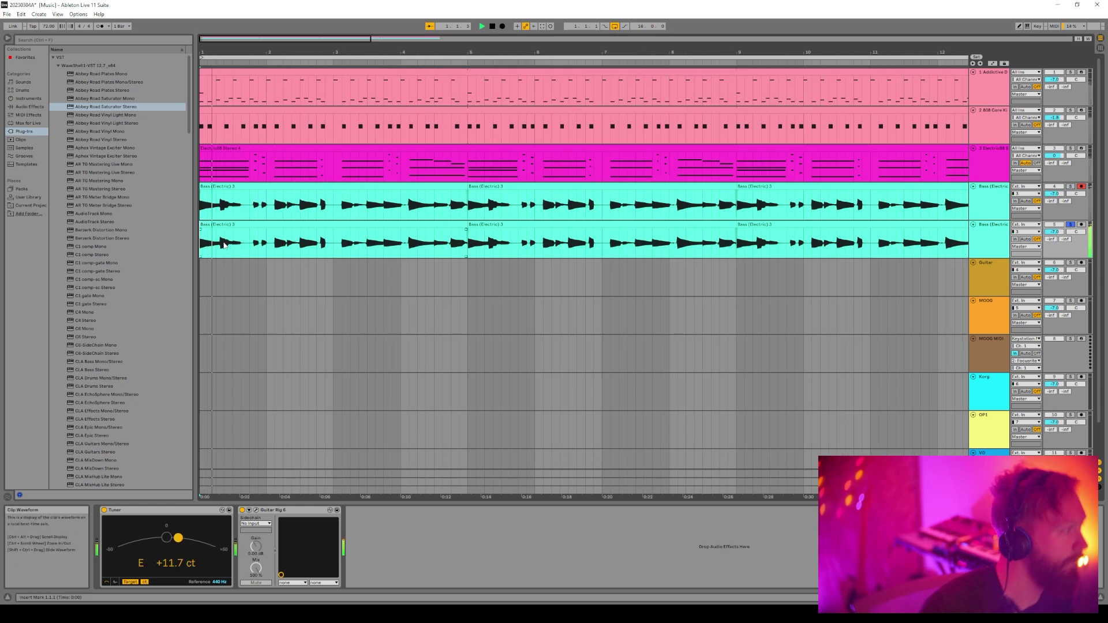
left_click(333, 225)
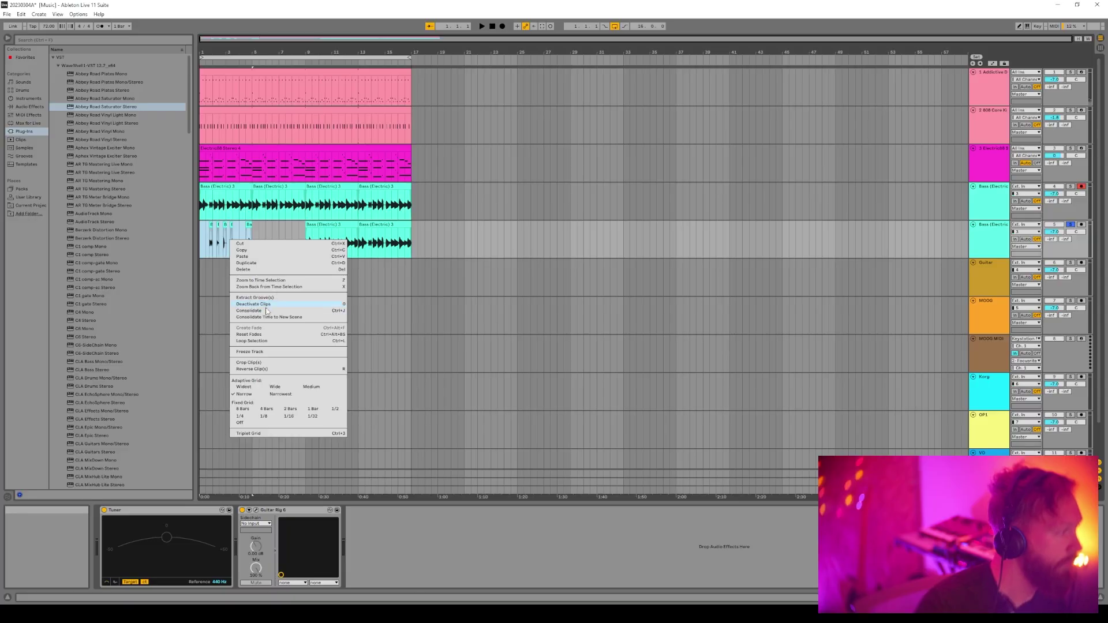
left_click(264, 310)
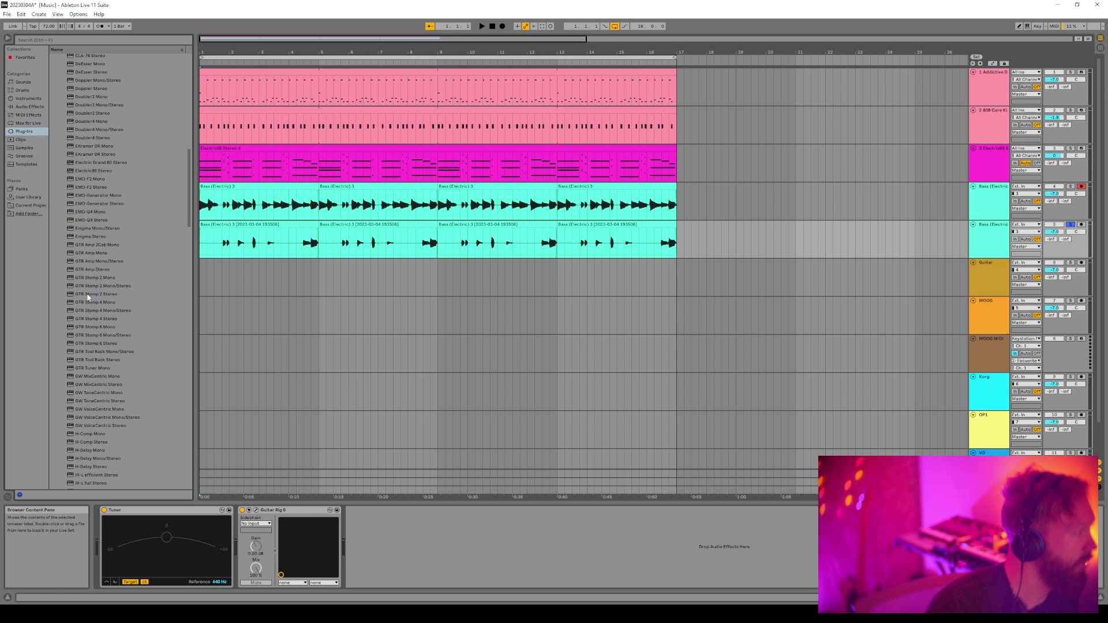
Add GTR Stomp 2 Mono before Guitar Rig 6 on the duplicated bass track and load Pitcher Bass in its first slot
left_click_drag(110, 340, 392, 299)
key("Up")
key("Up")
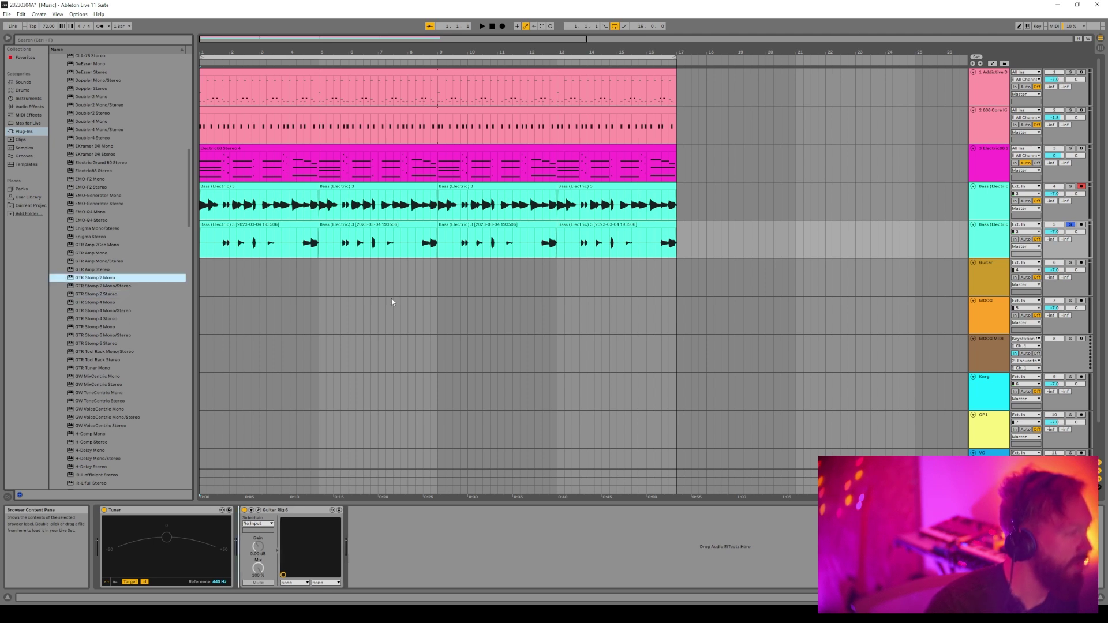
key("Return")
left_click(759, 337)
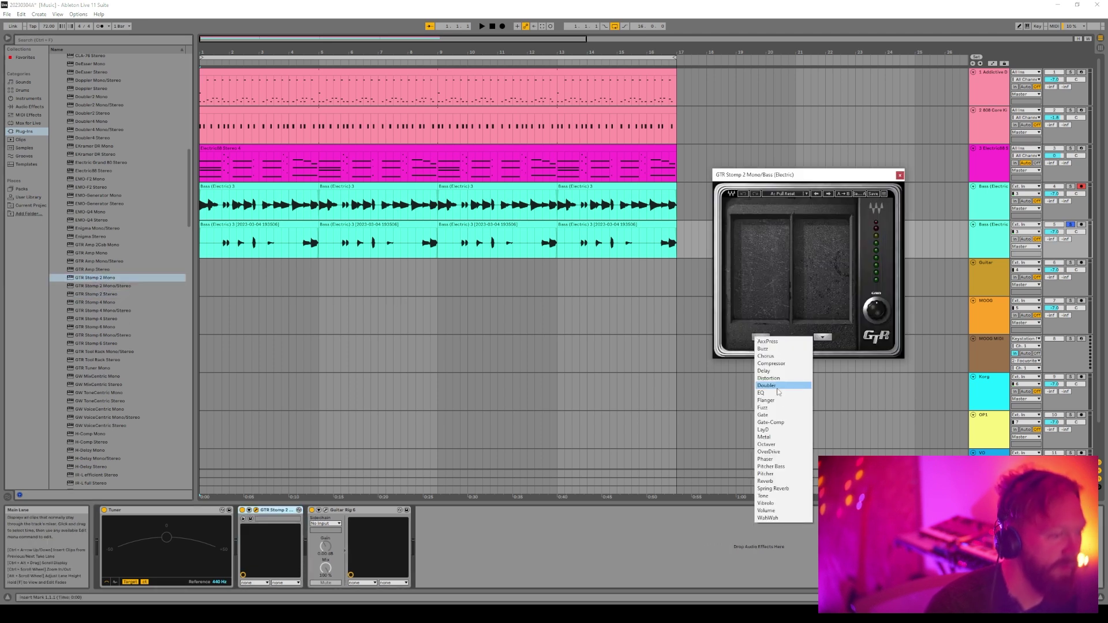
left_click(788, 468)
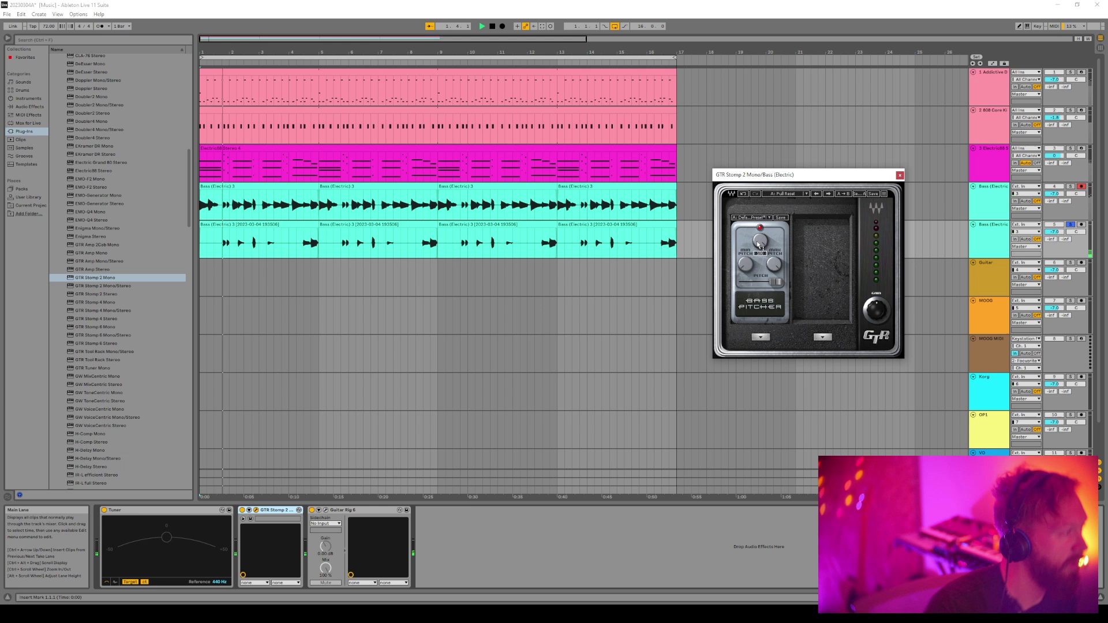
Add the Psyche Delay component after Solid EQ in Guitar Rig 6 on the duplicated bass track
left_click(900, 176)
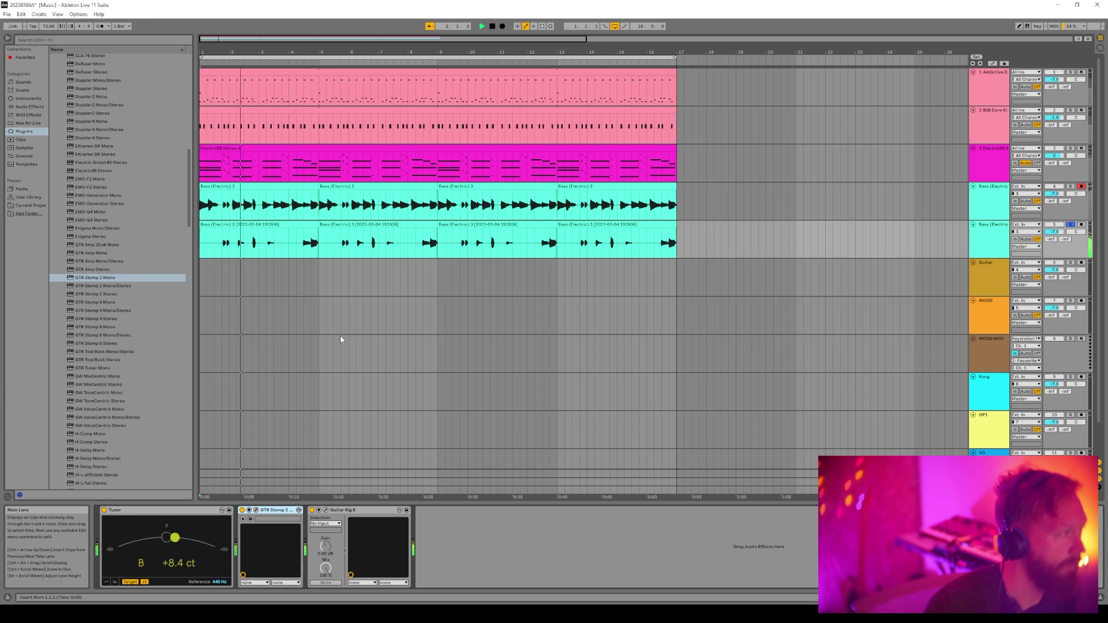
left_click(325, 511)
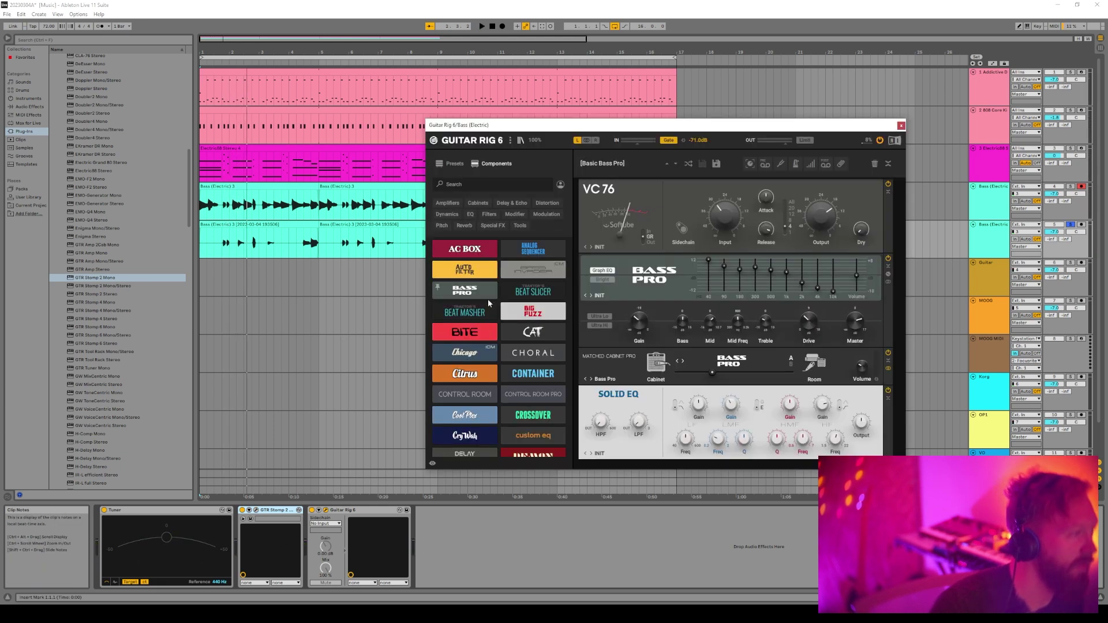
scroll(488, 346, "down", 6)
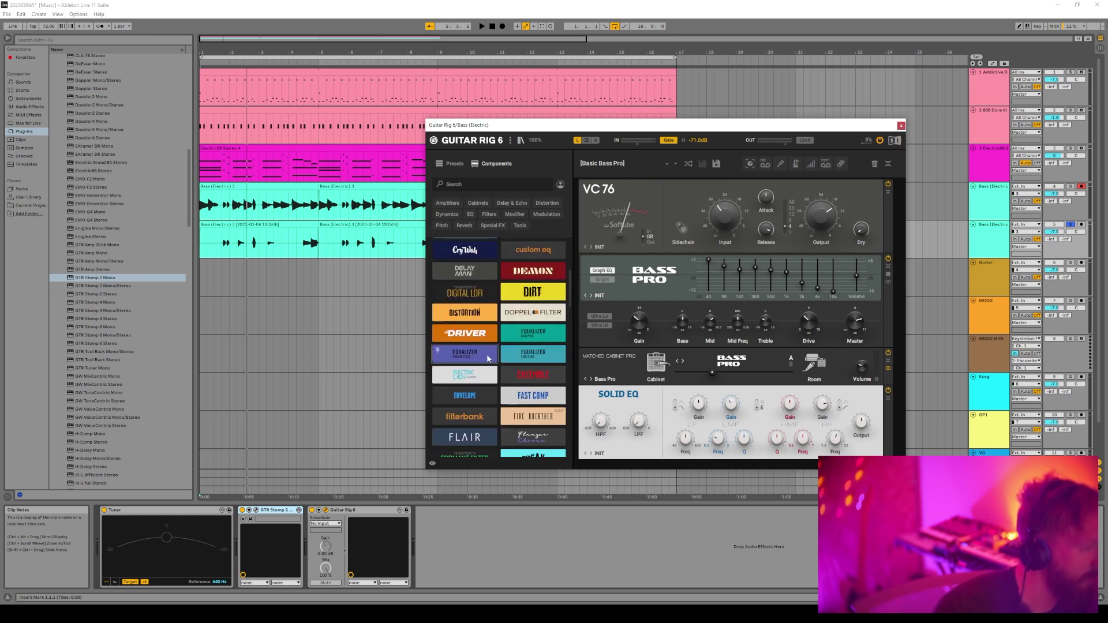
scroll(488, 357, "down", 2)
scroll(488, 358, "down", 8)
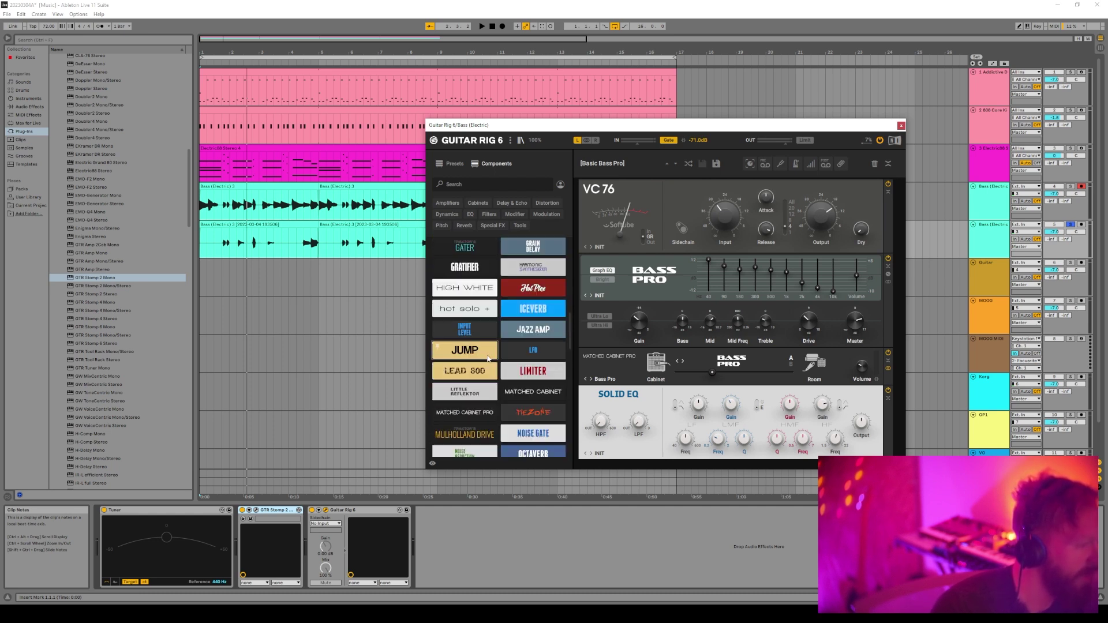
left_click_drag(715, 453, 707, 443)
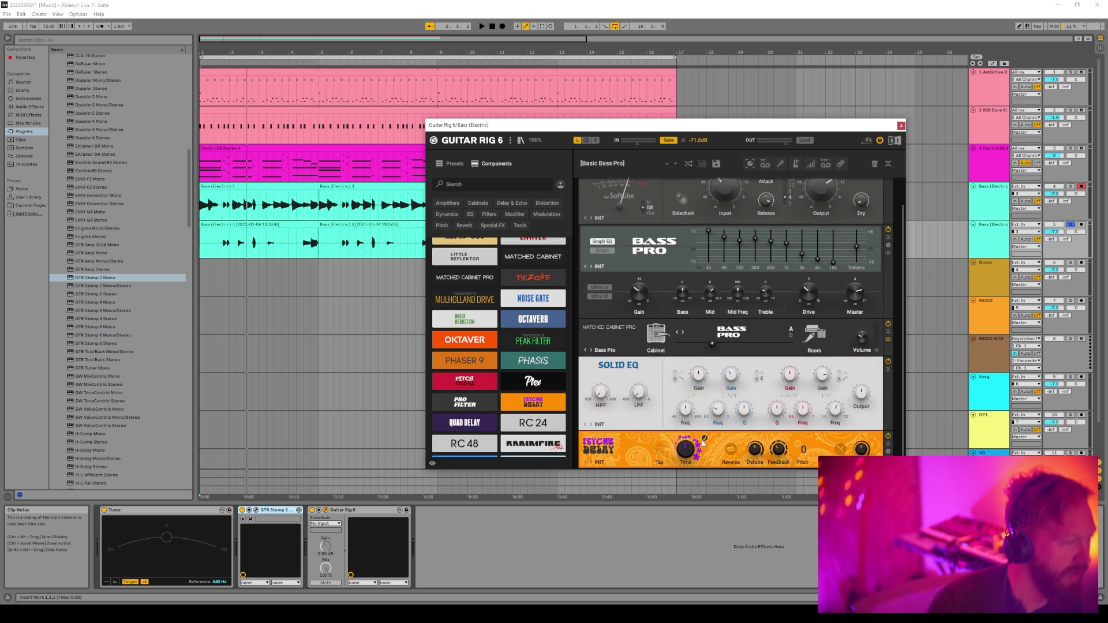
Loop one bar starting at 1.4.1 during playback and turn on Reverse in Psyche Delay
key("space")
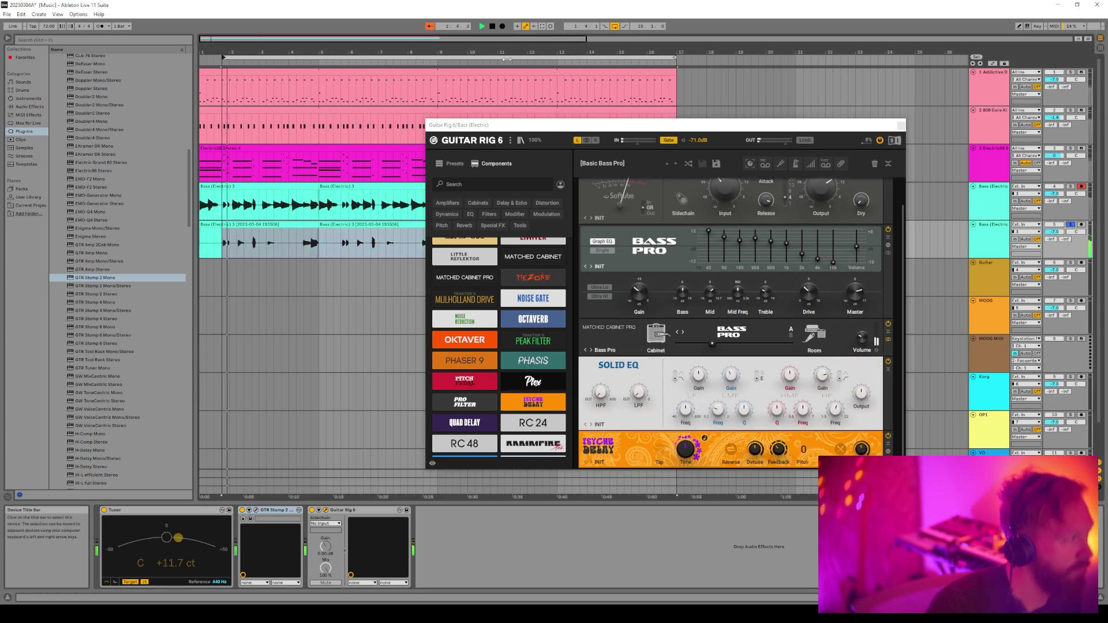
left_click_drag(675, 58, 250, 81)
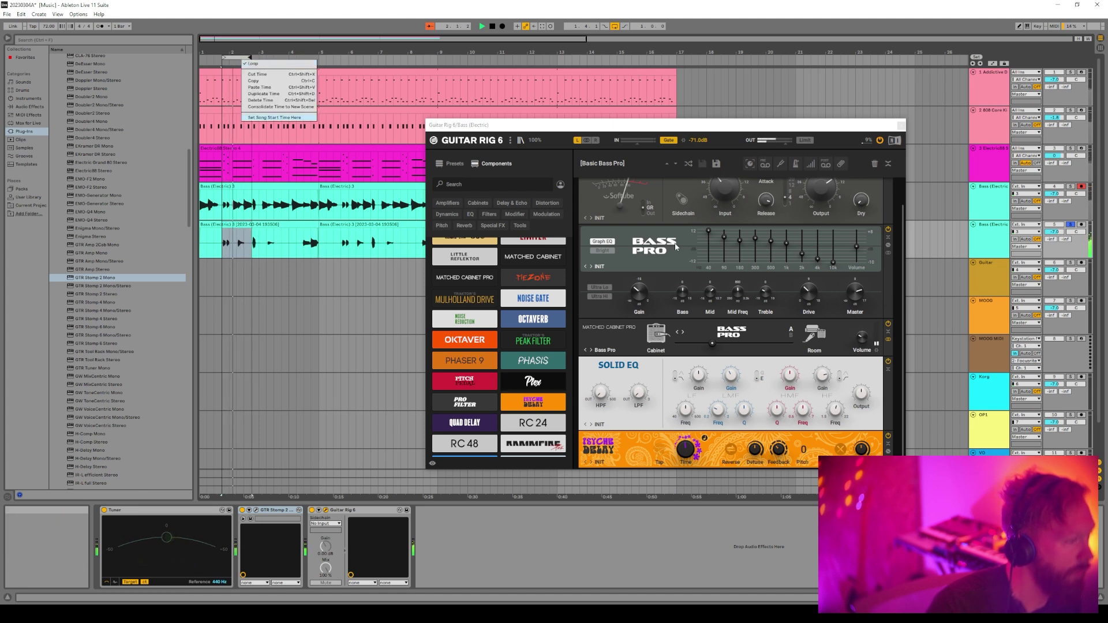
left_click(654, 125)
mouse_move(781, 455)
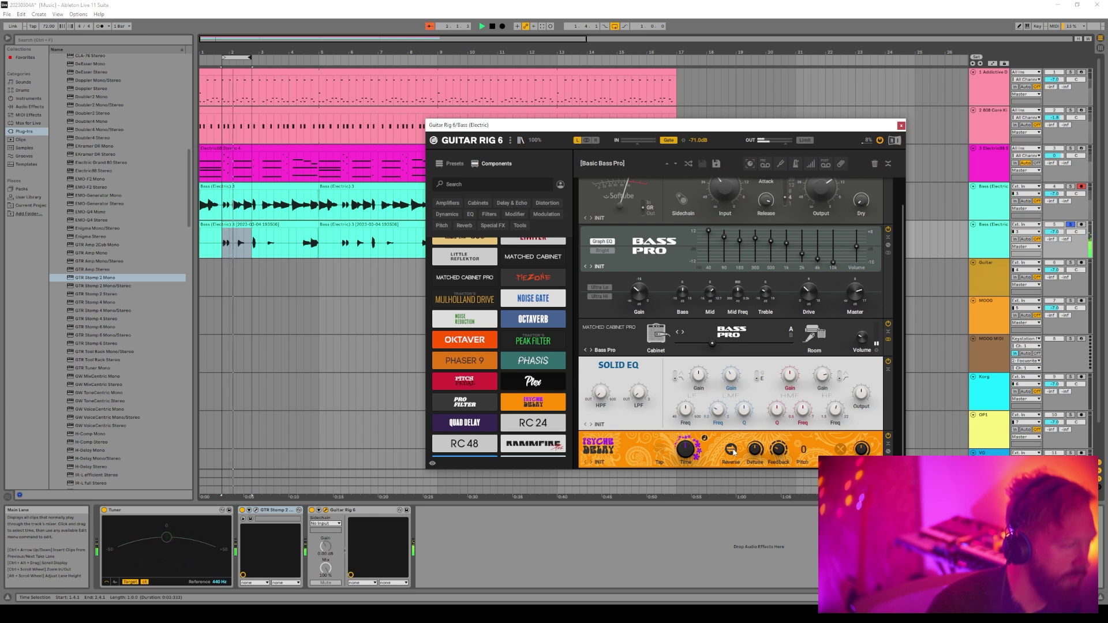
Filter the Guitar Rig components by Reverb and add Iceverb after Psyche Delay
scroll(522, 338, "down", 5)
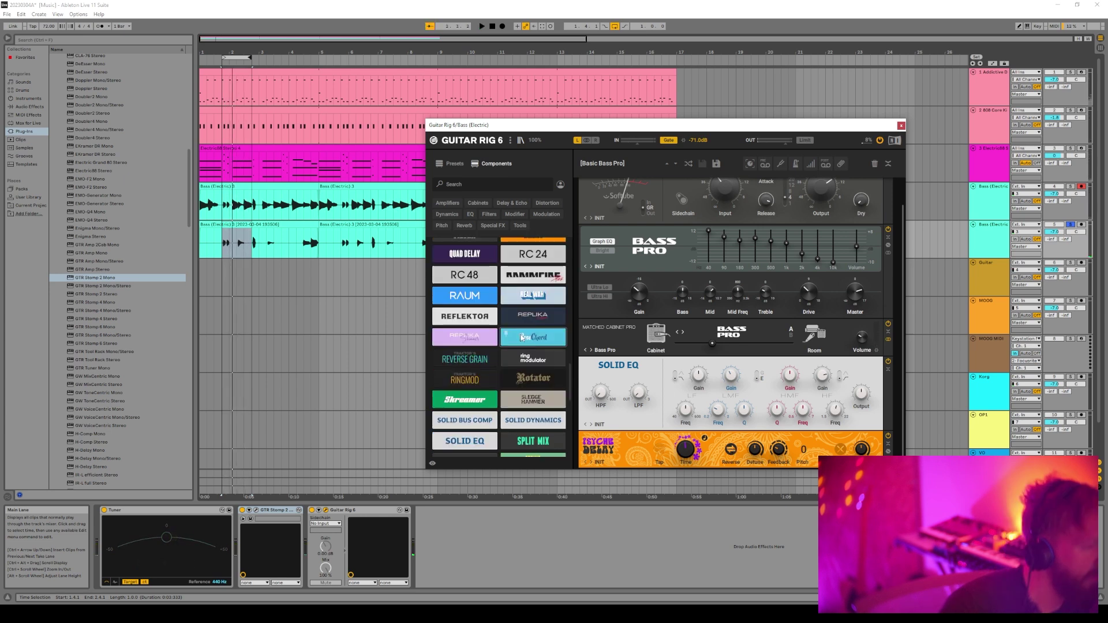
scroll(524, 358, "down", 5)
left_click(464, 226)
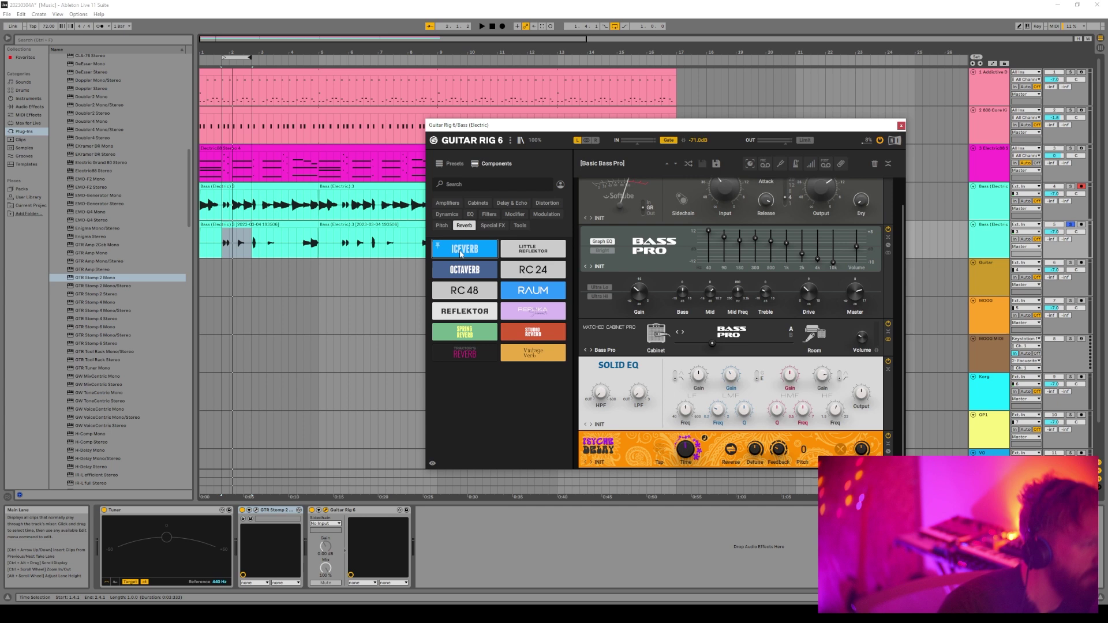
left_click_drag(456, 254, 701, 471)
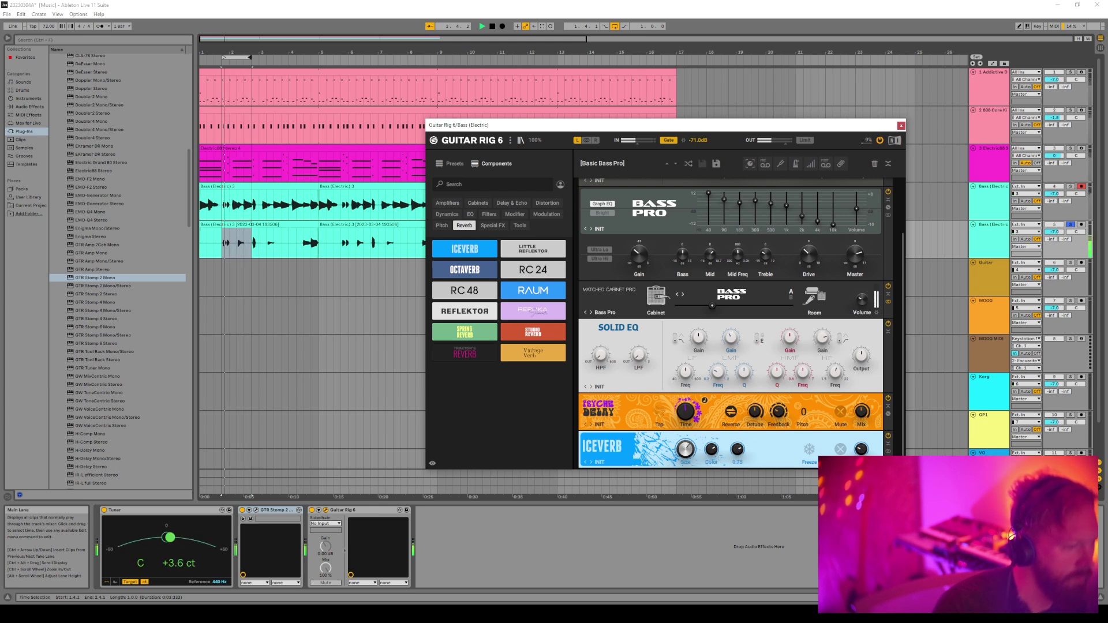
Play the first four bars looped with all tracks and raise the duplicated bass track's volume to 0 dB
left_click(231, 55)
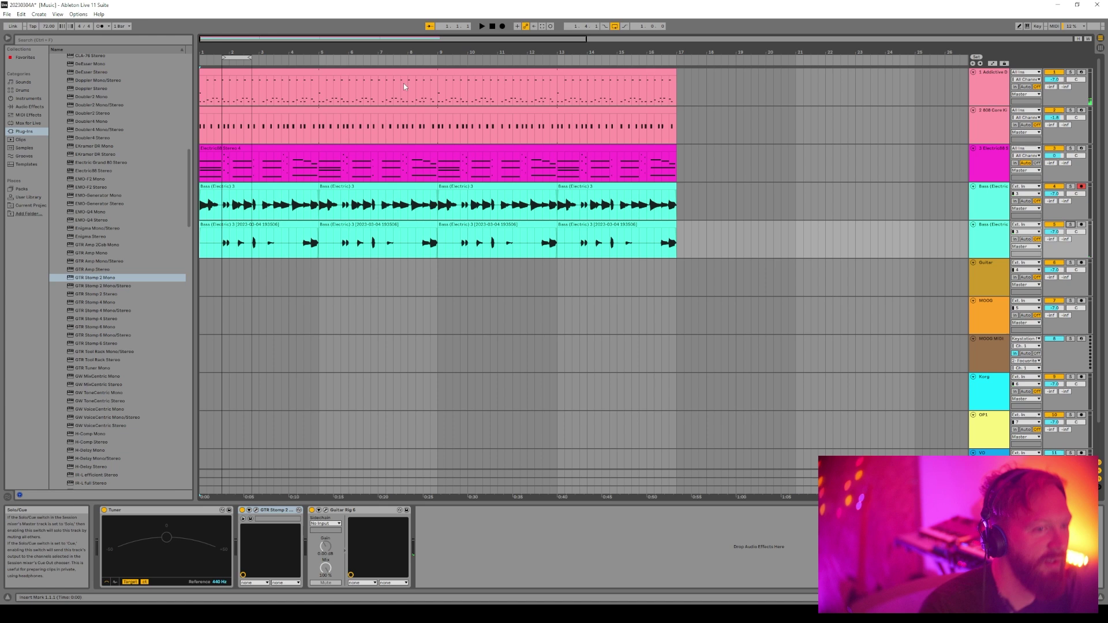
left_click(482, 26)
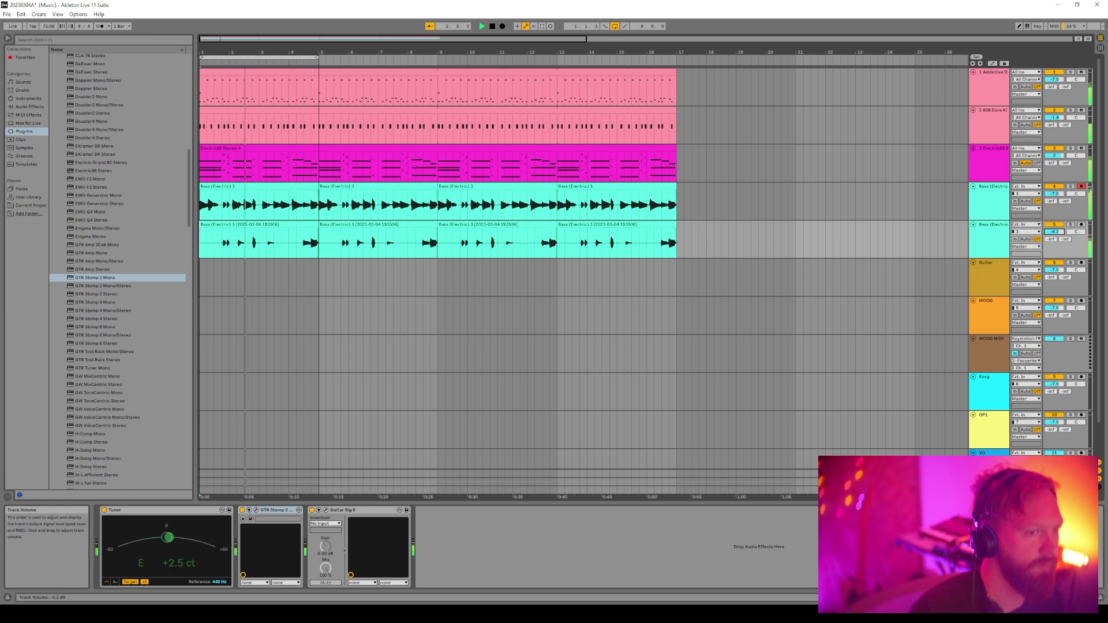
left_click_drag(1061, 232, 1061, 208)
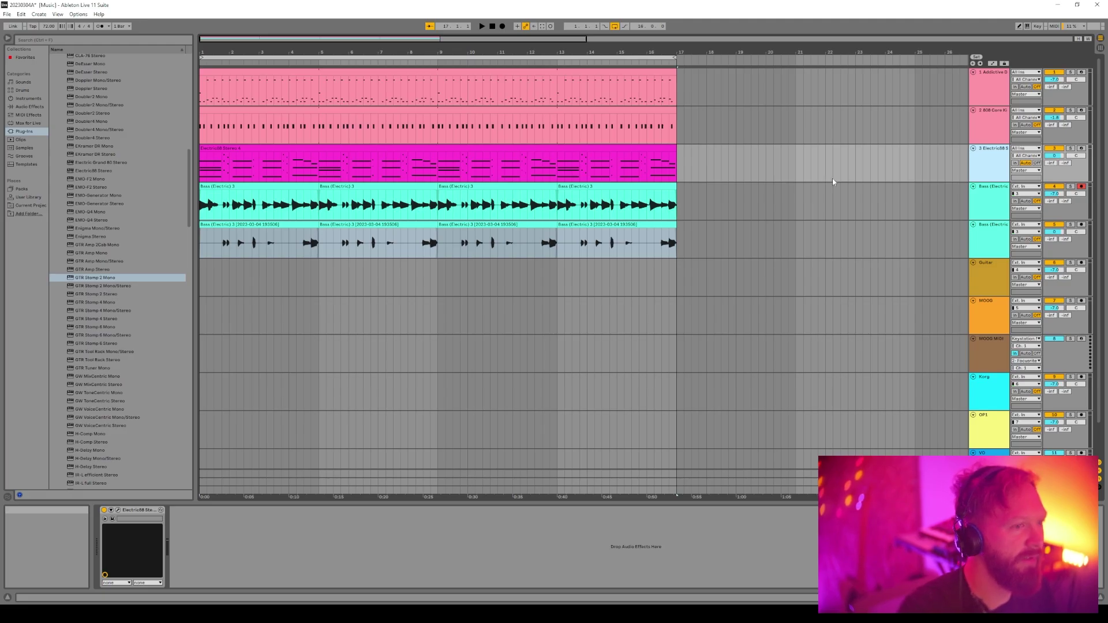
Duplicate the electric piano track and trim the empty start of the recorded clip on the copy
key("ctrl+d")
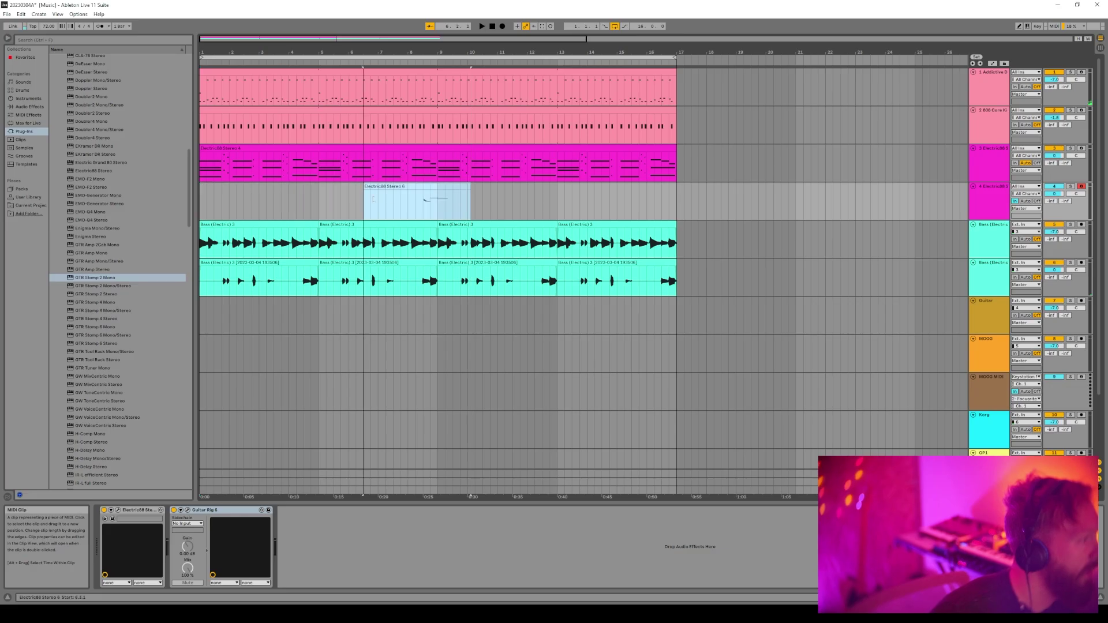
left_click_drag(364, 200, 452, 191)
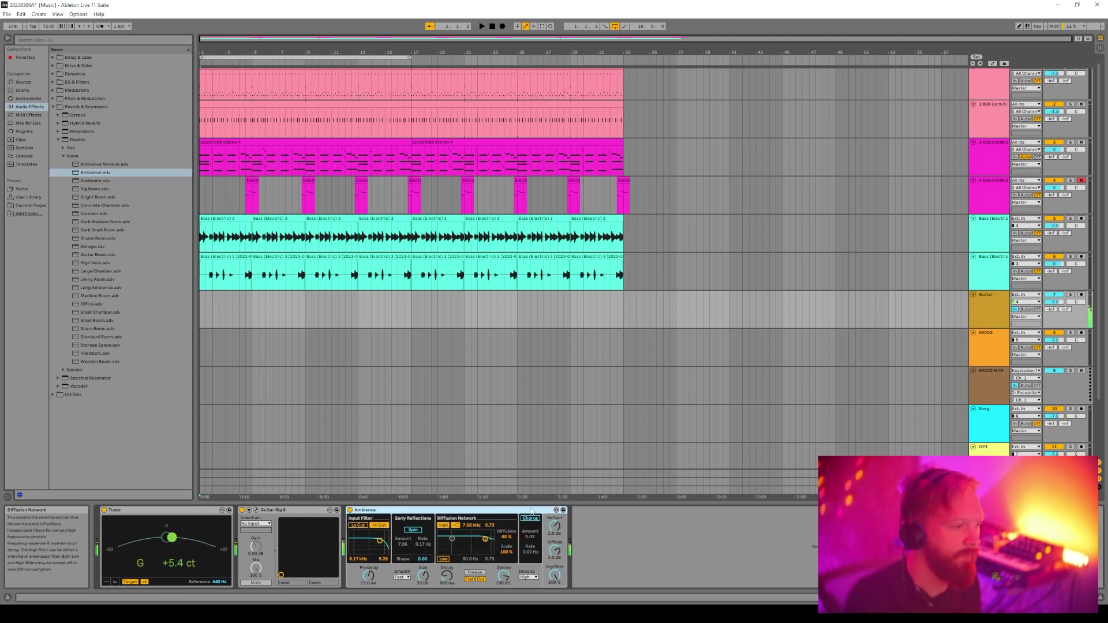
Lower the Dry/Wet and increase the Size and Decay of the Ambience reverb on the Guitar track
left_click_drag(554, 575, 555, 606)
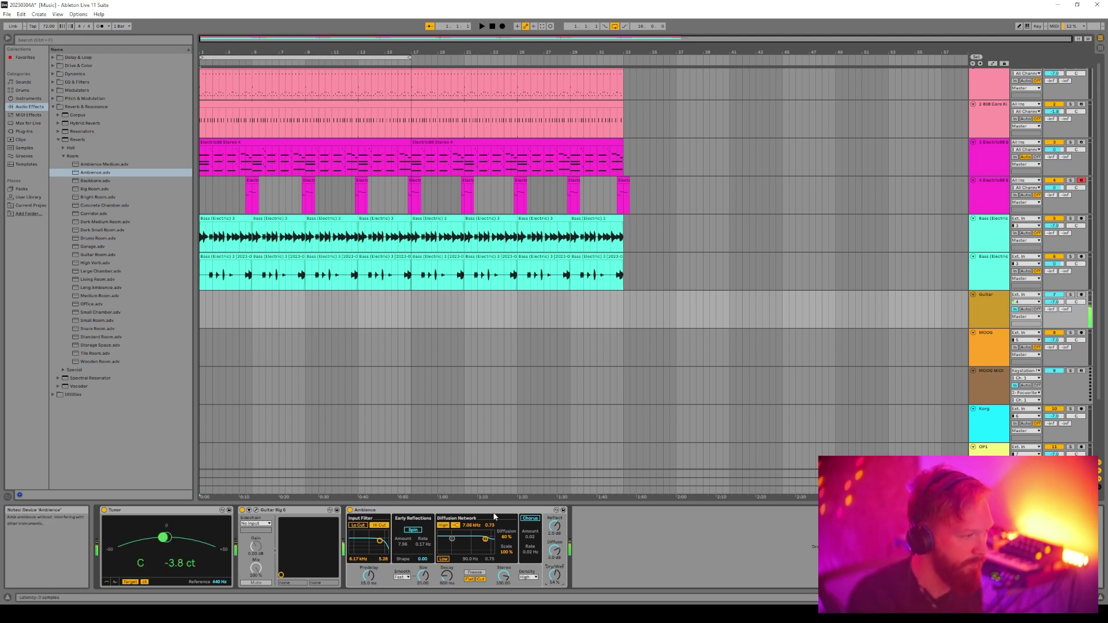
left_click_drag(423, 575, 423, 548)
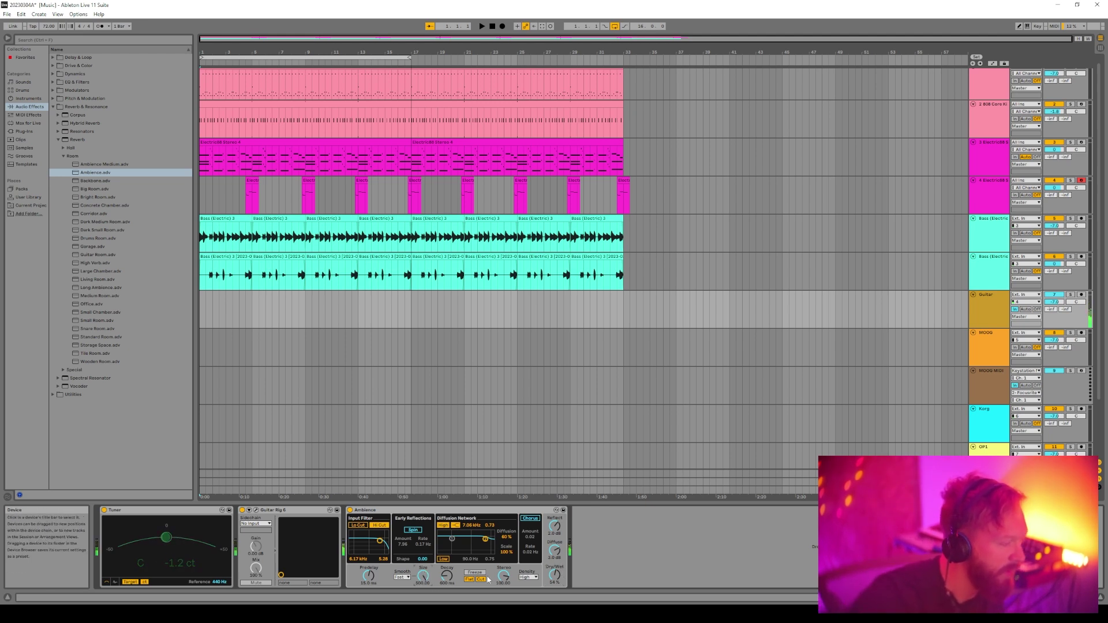
left_click_drag(447, 573, 446, 548)
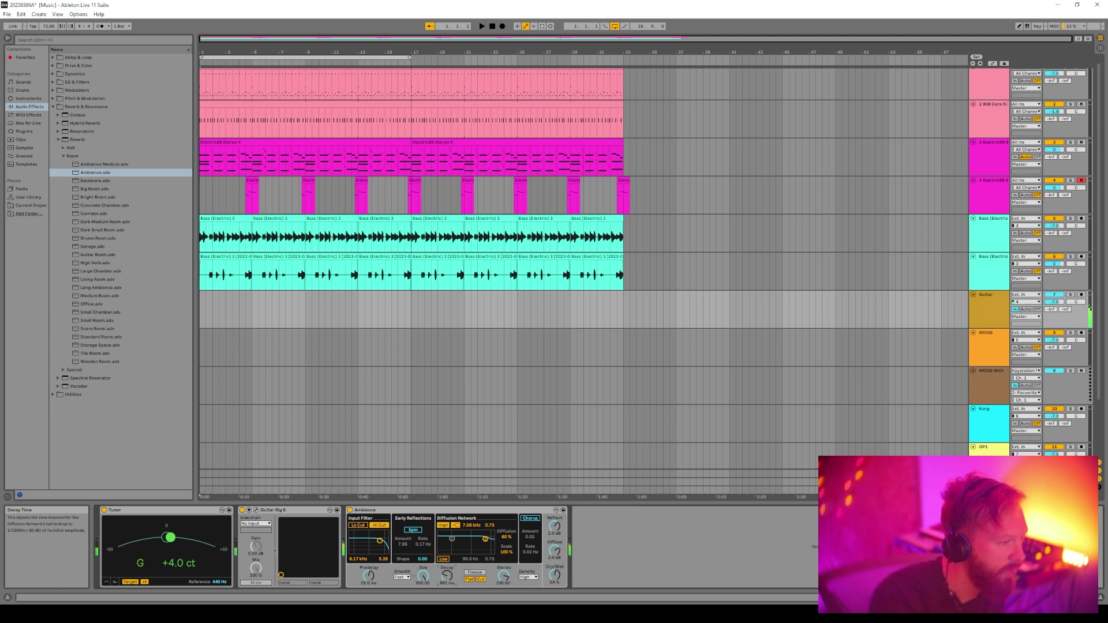
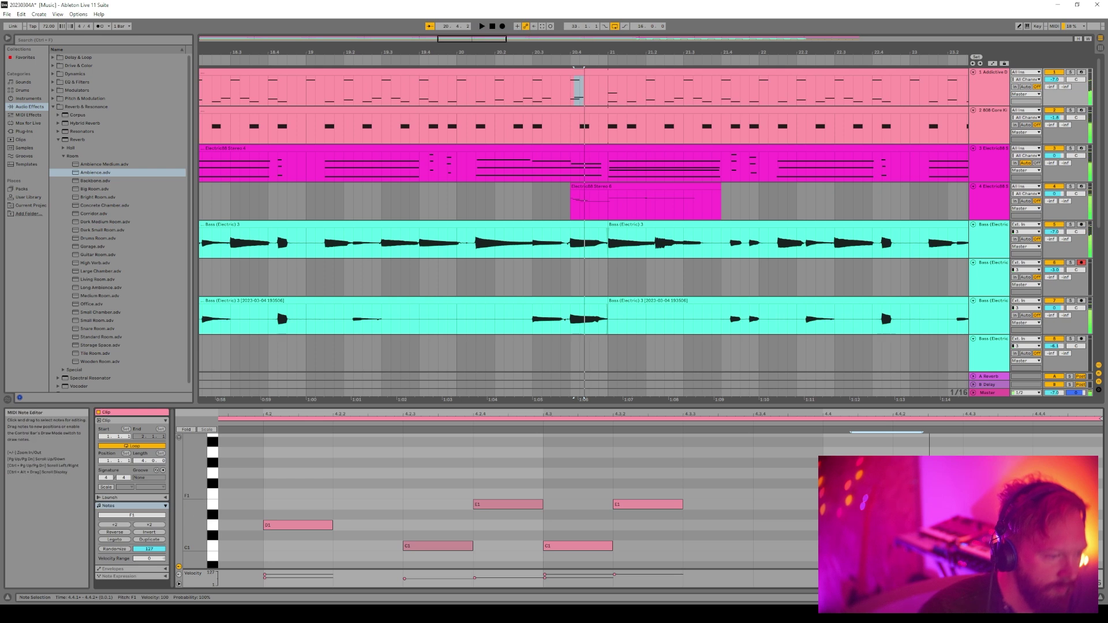
Remove the G#2 note at 1.4.1 from the drum clip after the break and play back the transition
left_click(814, 421)
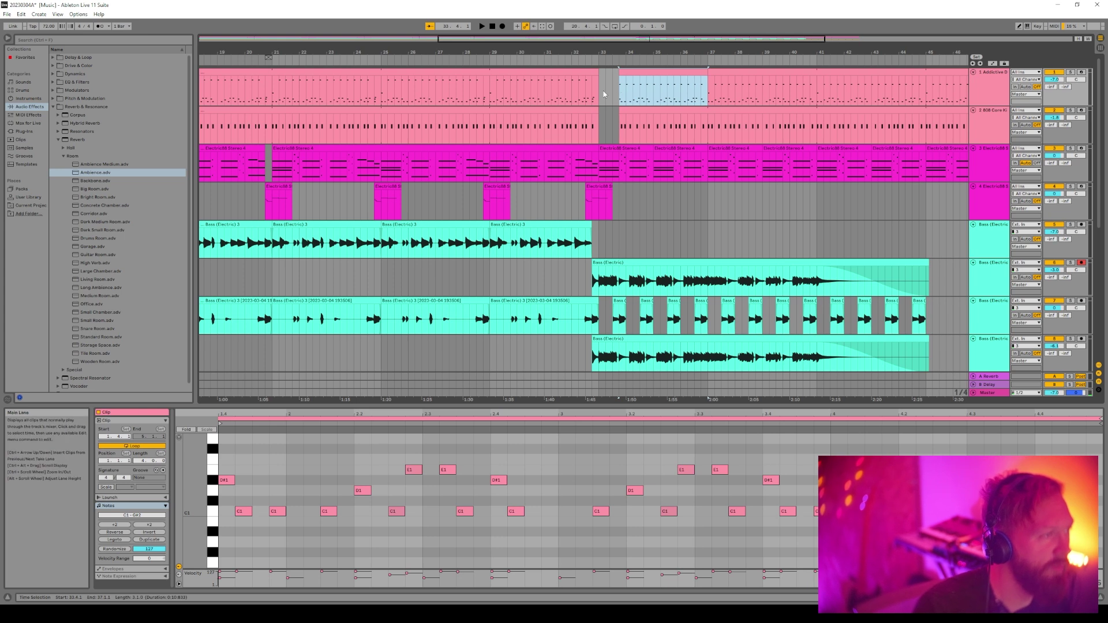
left_click(605, 94)
left_click(626, 74)
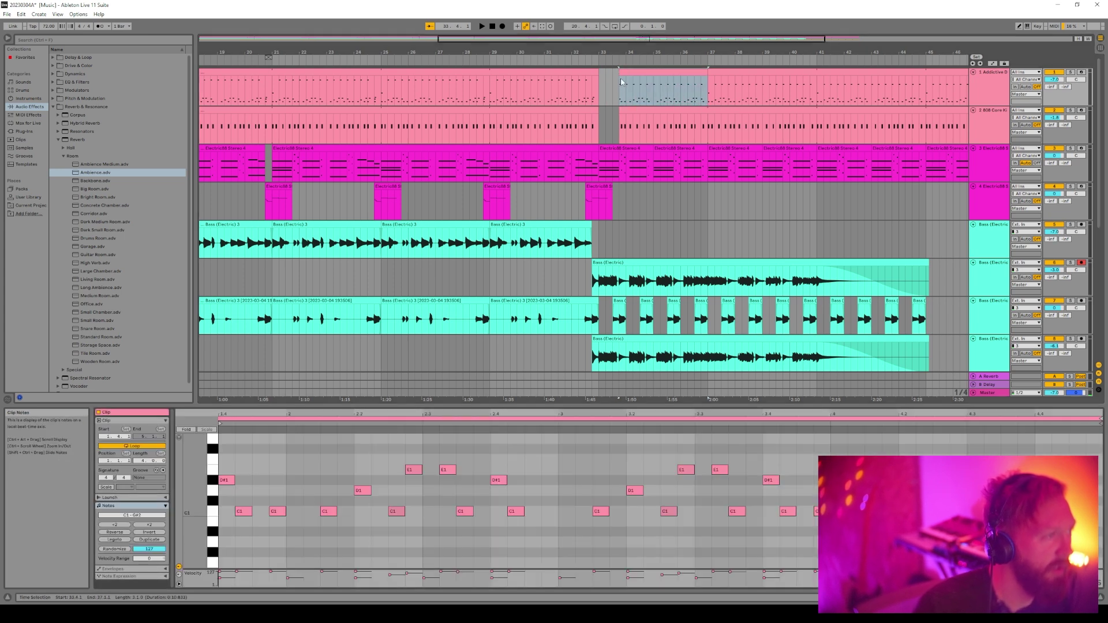
left_click(300, 463)
scroll(233, 489, "up", 5)
scroll(241, 502, "up", 5)
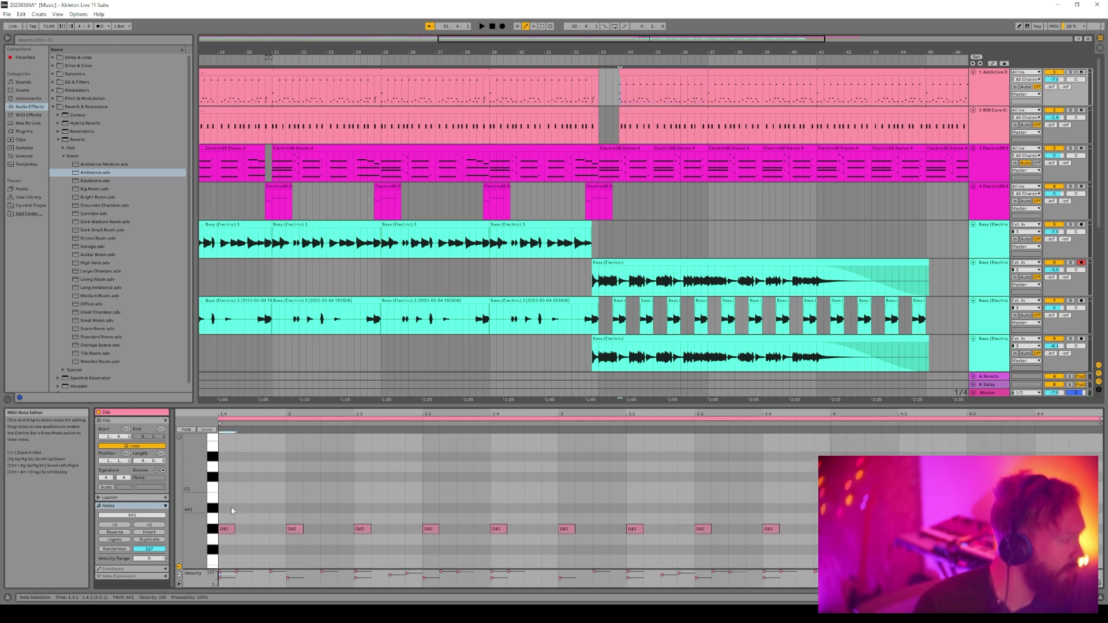
left_click(614, 62)
scroll(554, 145, "down", 2)
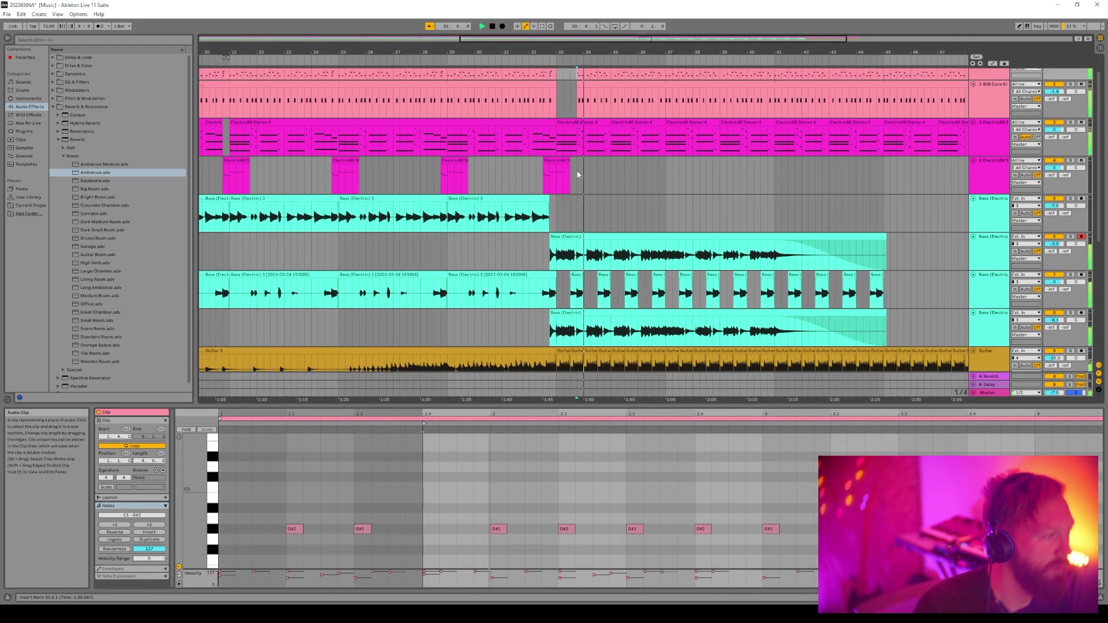
Select all clips in the arrangement and move them together so they start at bar 29
left_click(590, 199)
key("minus")
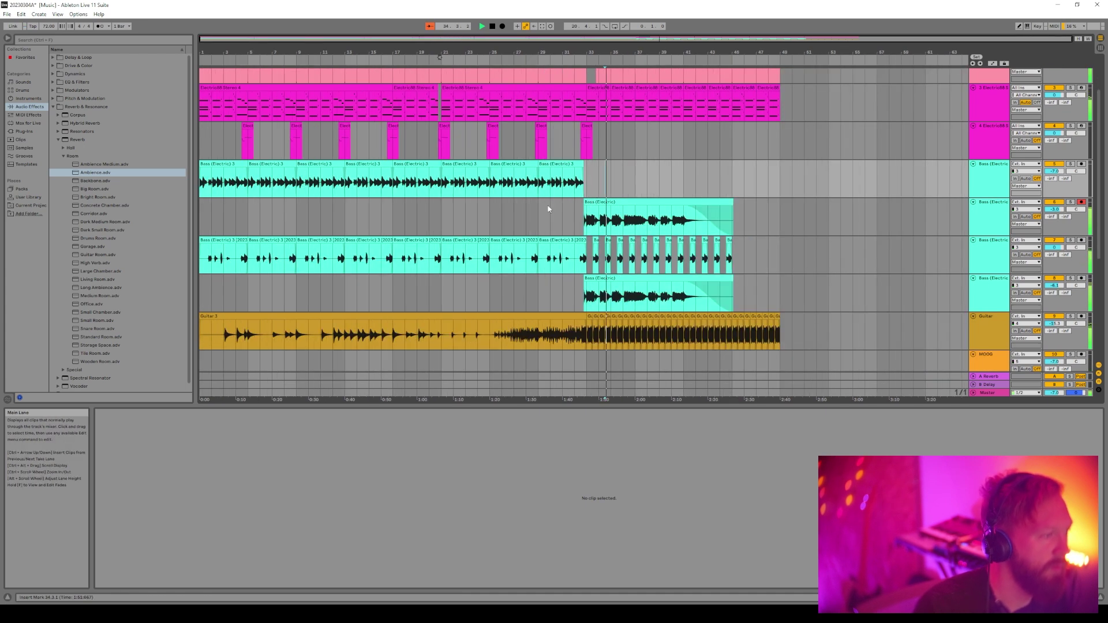
scroll(366, 264, "up", 1)
scroll(366, 263, "down", 2)
scroll(651, 237, "up", 2)
key("ctrl+a")
scroll(652, 237, "down", 2)
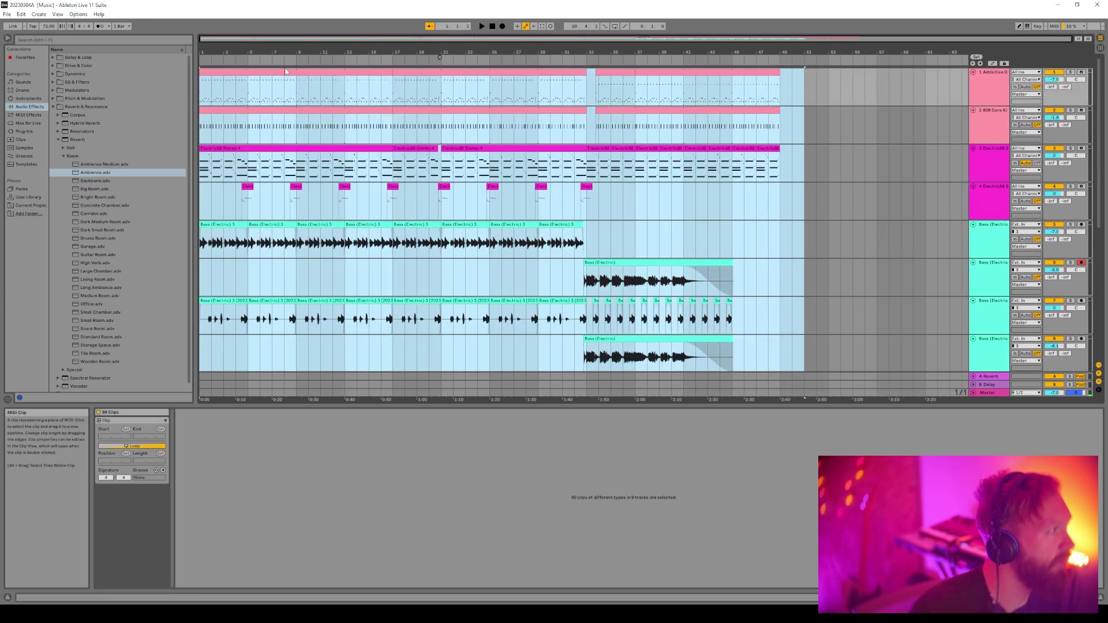
left_click_drag(270, 69, 511, 75)
left_click(854, 228)
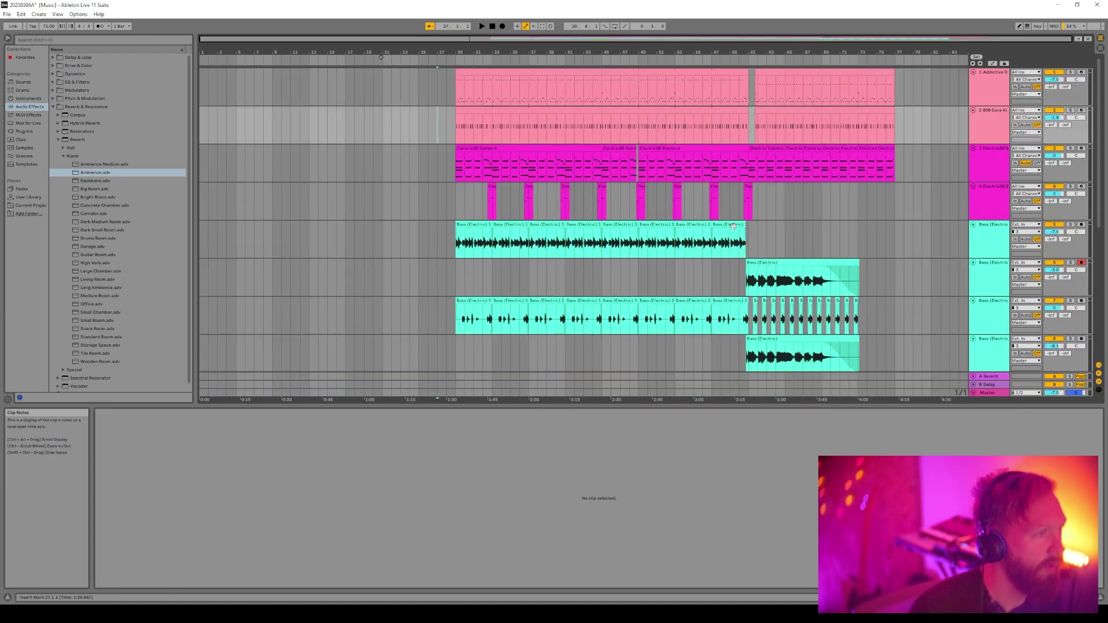
Copy a two-bar guitar phrase to bar 1 of the Guitar track and play the new intro
left_click(862, 205)
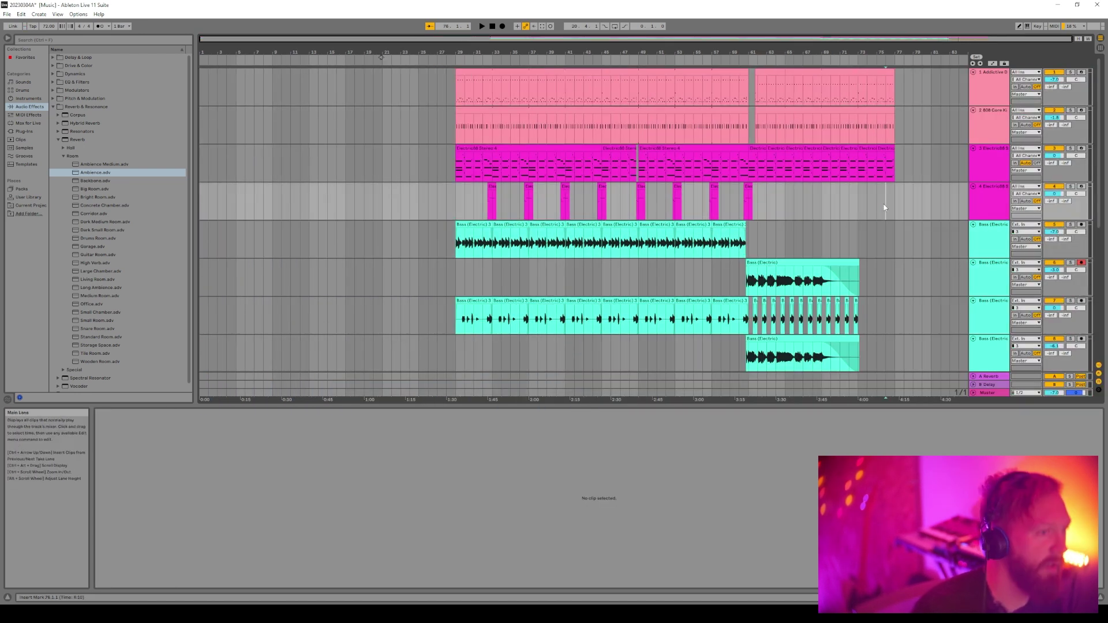
scroll(882, 209, "down", 2)
left_click_drag(750, 335, 780, 344)
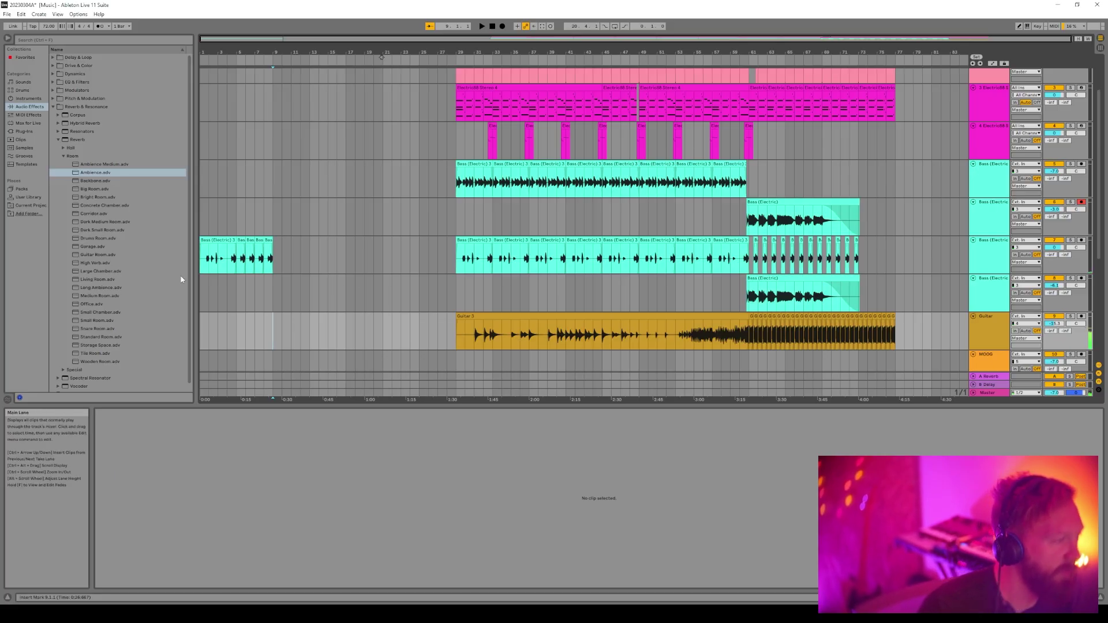
key("ctrl+v")
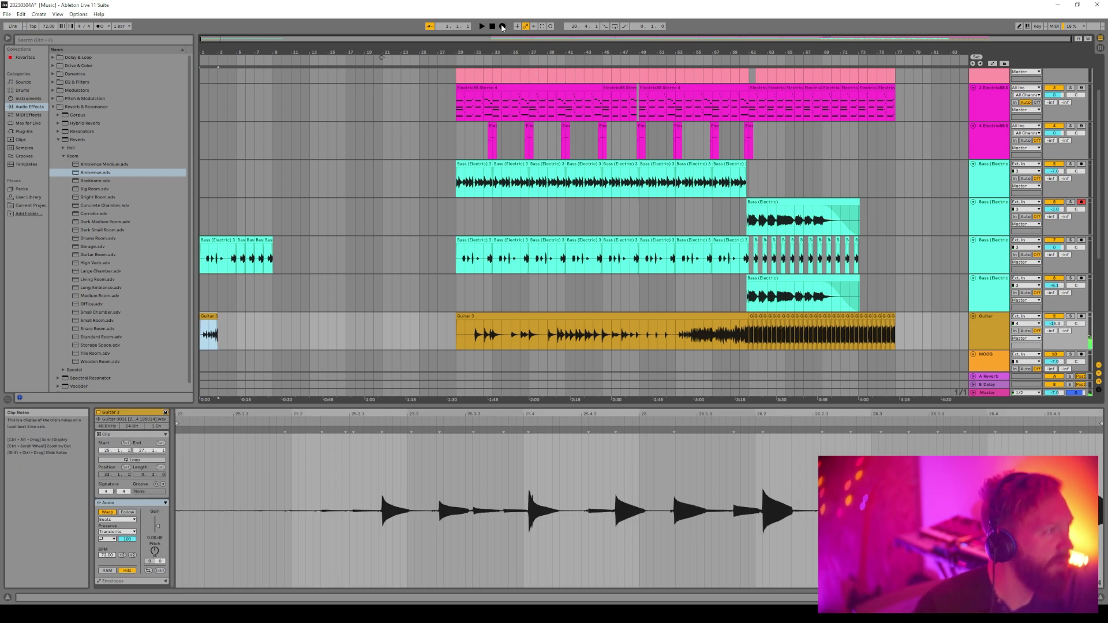
key("space")
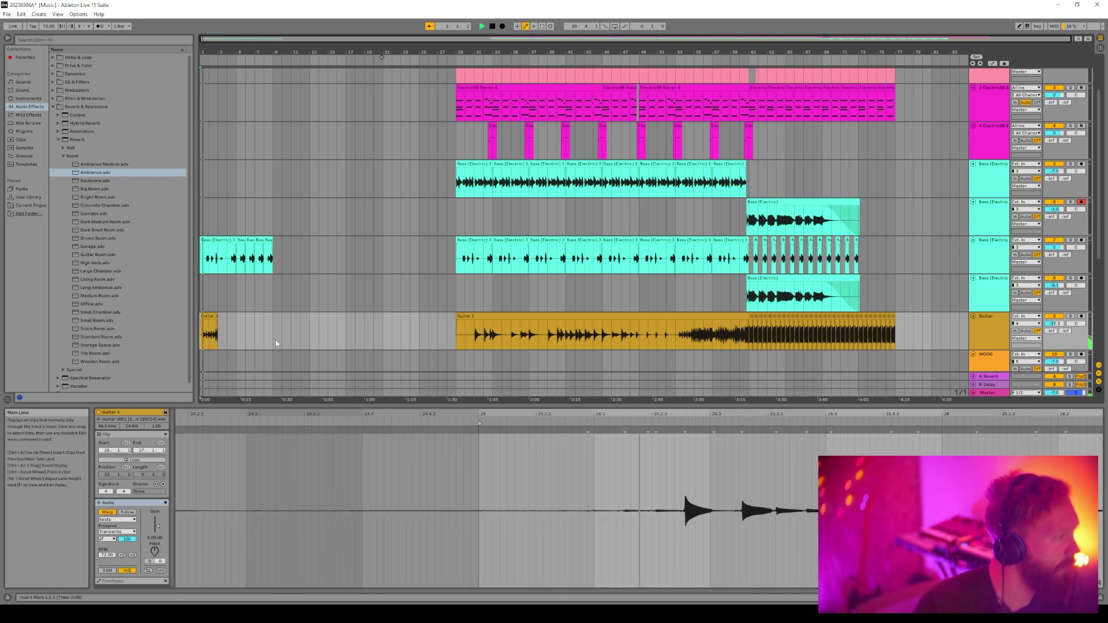
Repeat the two-bar guitar clip from the start of the arrangement up to bar 13
left_click(210, 316)
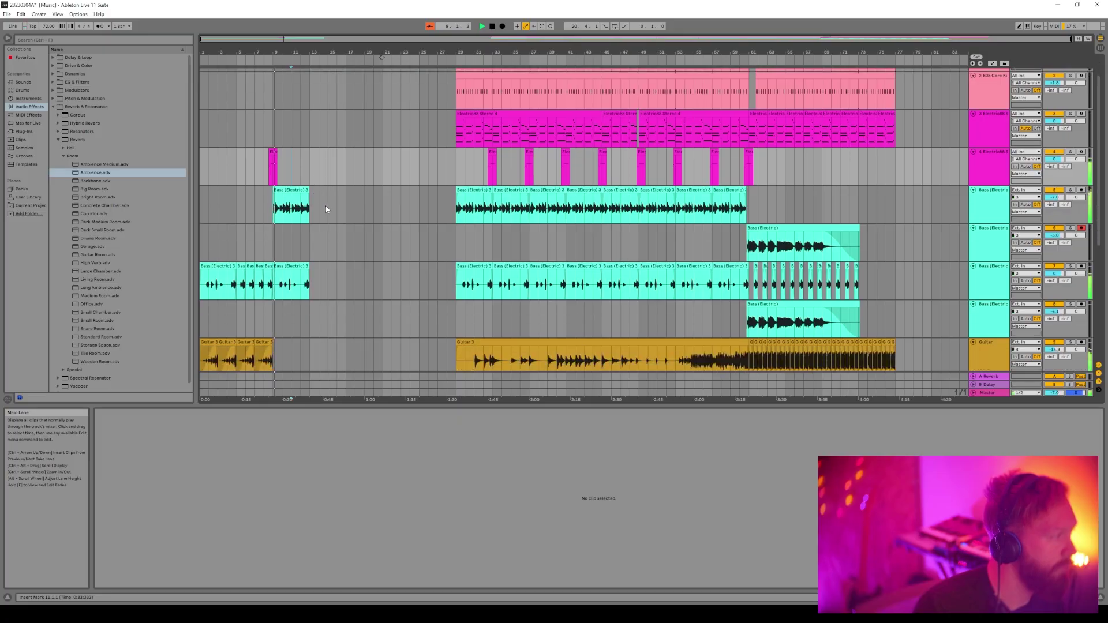
scroll(326, 206, "down", 2)
scroll(326, 205, "up", 2)
mouse_move(274, 327)
left_mouse_down()
mouse_move(231, 328)
mouse_move(262, 328)
left_mouse_up()
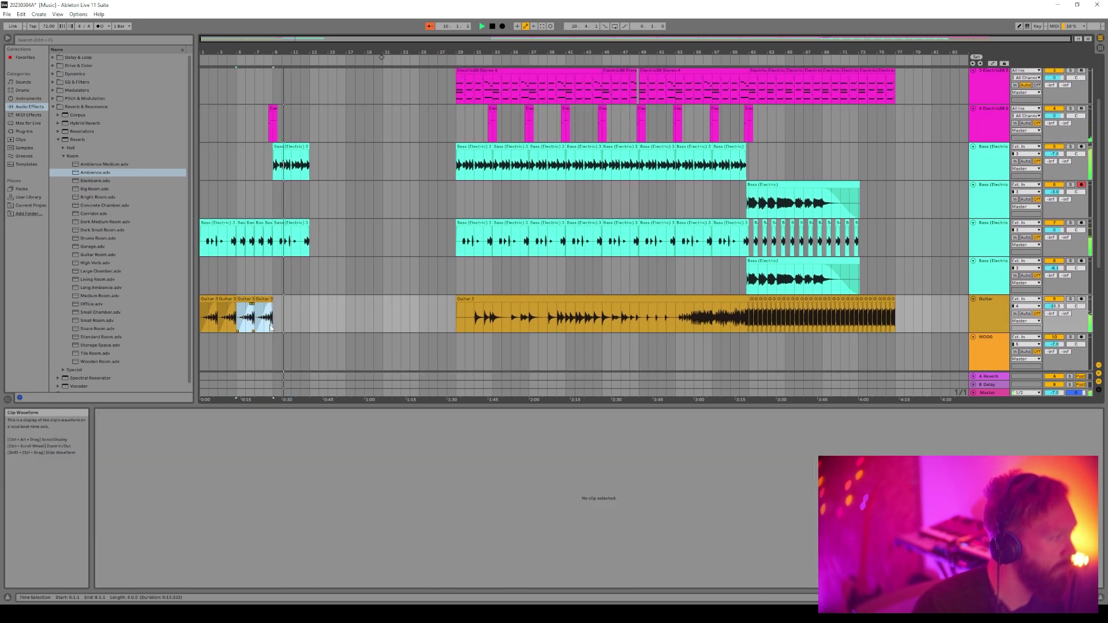
key("ctrl+d")
left_click(357, 297)
scroll(338, 309, "up", 1)
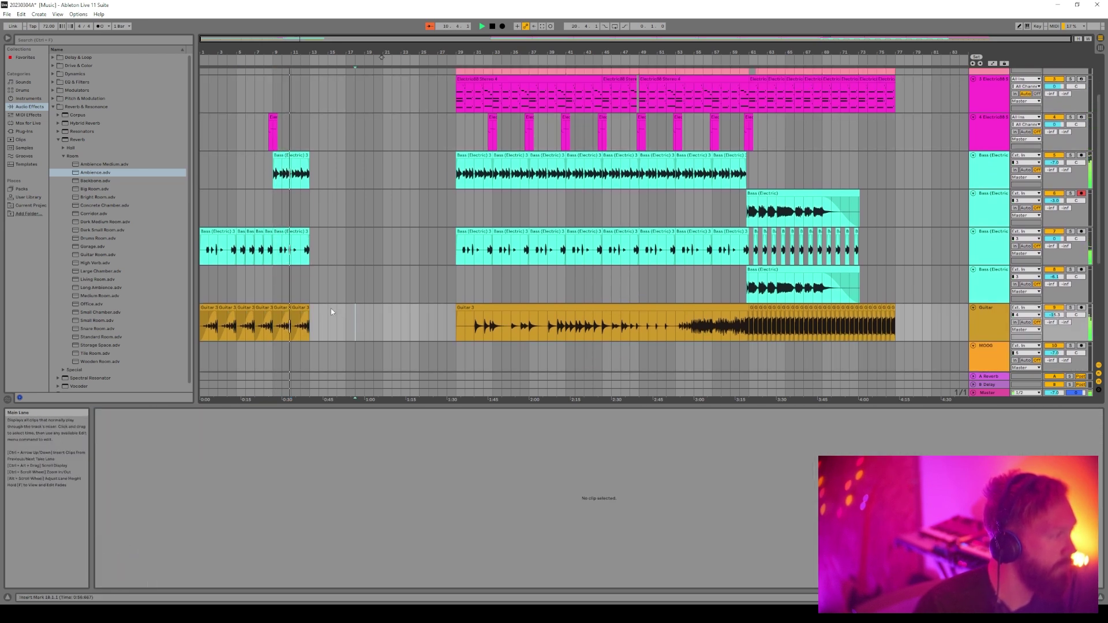
scroll(330, 306, "up", 3)
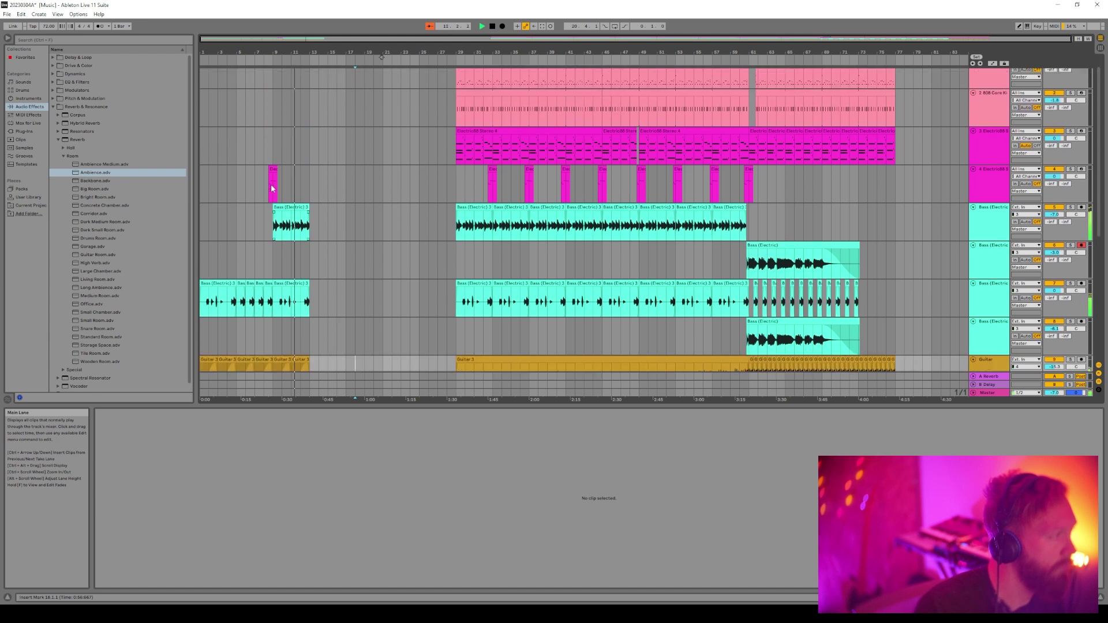
Copy the one-bar Electric88 fill near bar 9 to the same track so it leads into bar 13
scroll(273, 189, "up", 1)
scroll(272, 188, "up", 5)
left_click(291, 193)
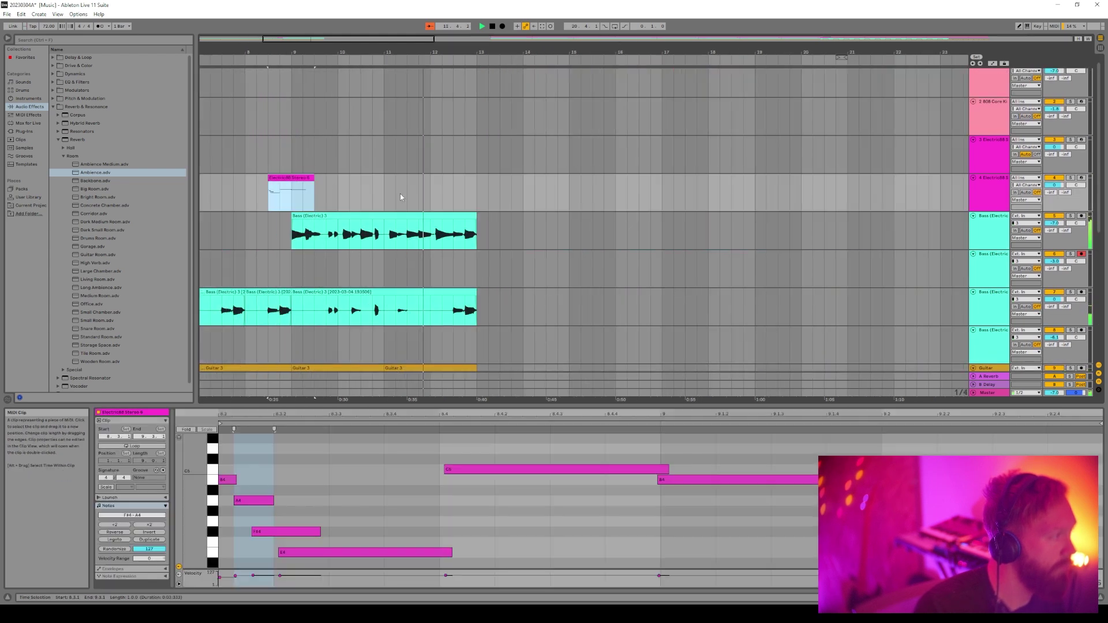
left_click(452, 197)
left_click(574, 253)
scroll(574, 253, "down", 5)
Copy the 16-bar Electric88 chord clip from bar 29 to bar 13 on the same track
left_click(461, 166)
key("ctrl+c")
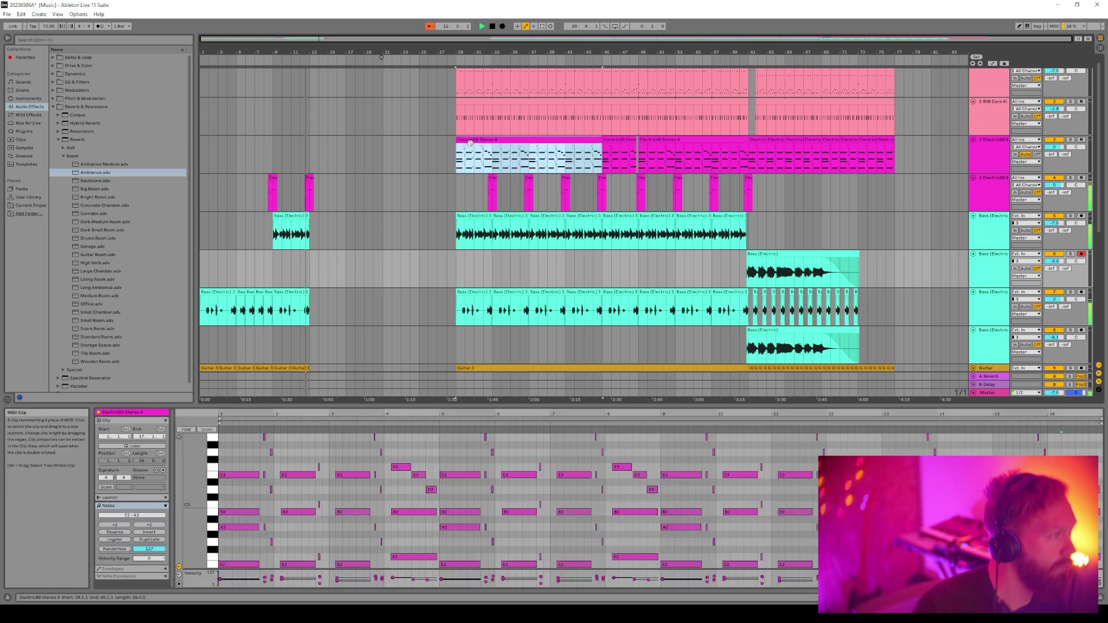
left_click(311, 161)
key("ctrl+v")
left_click(380, 208)
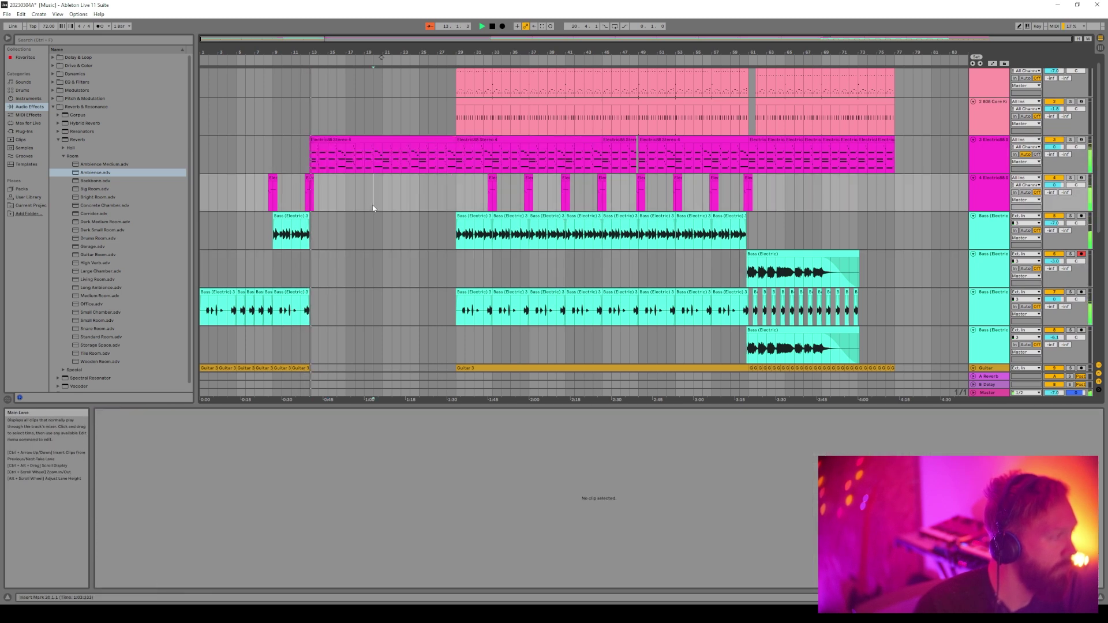
scroll(380, 208, "down", 3)
left_click(314, 154)
left_click(291, 163)
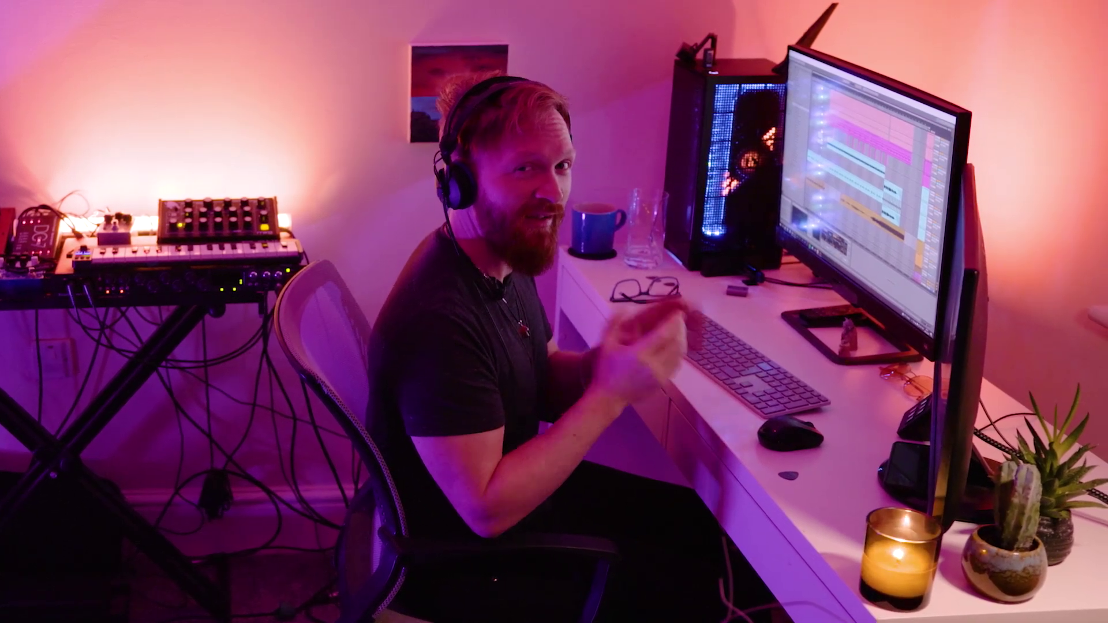
Group the Addictive Drums and 808 Core Kit tracks and rename the group Drums
right_click(995, 126)
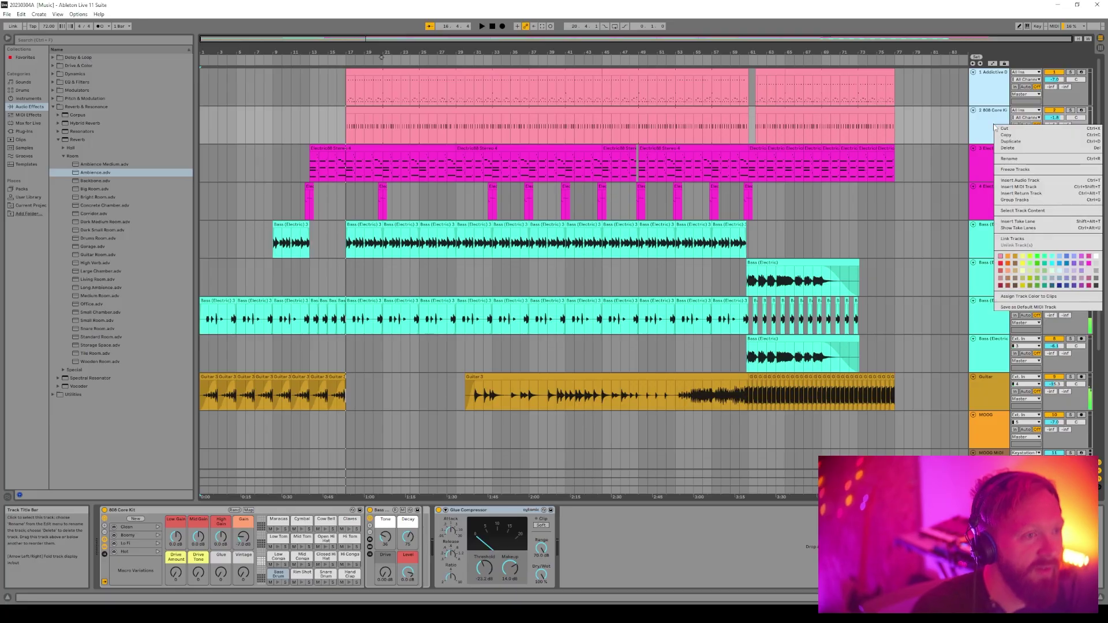
left_click(1021, 200)
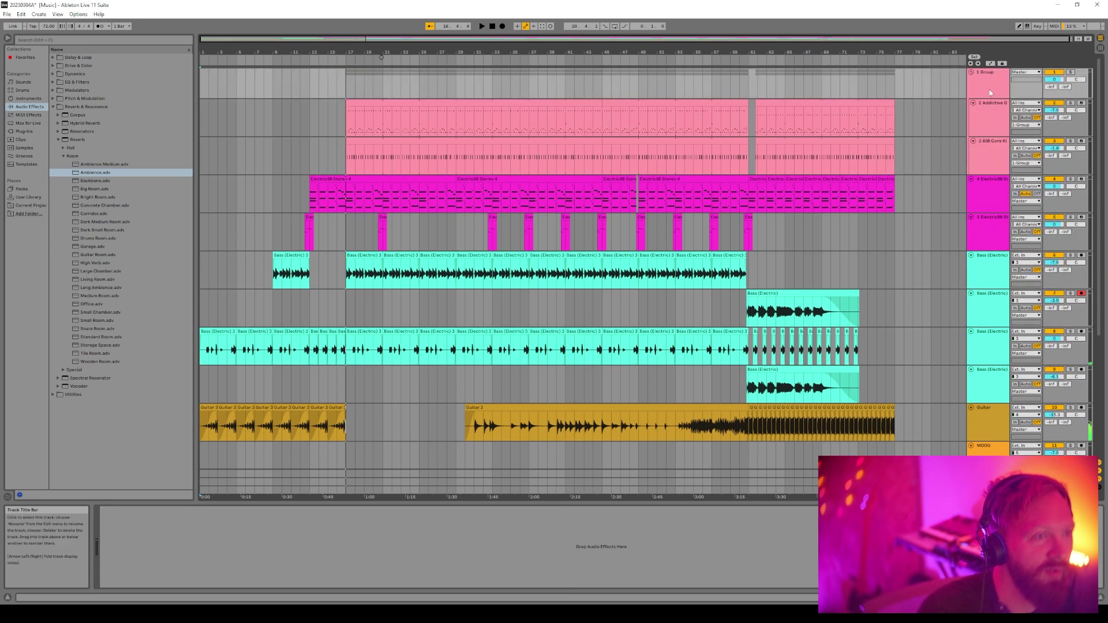
right_click(989, 76)
left_click(1010, 109)
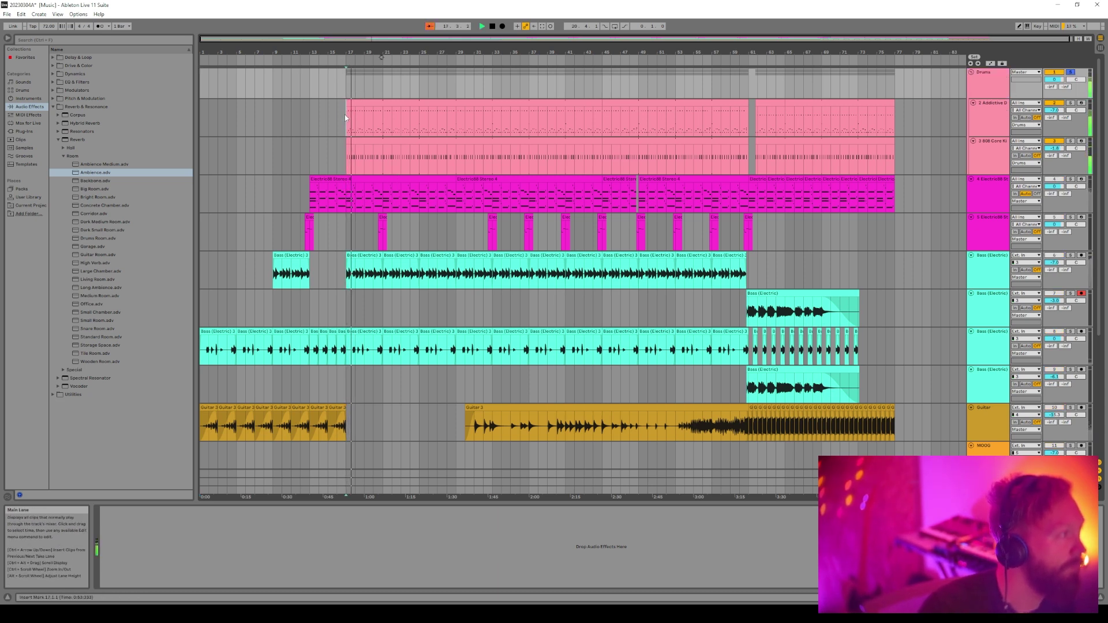
Loop bars 17 to 21 of the drum part and browse Retro Fi's Drums presets on the Drums group
right_click(379, 124)
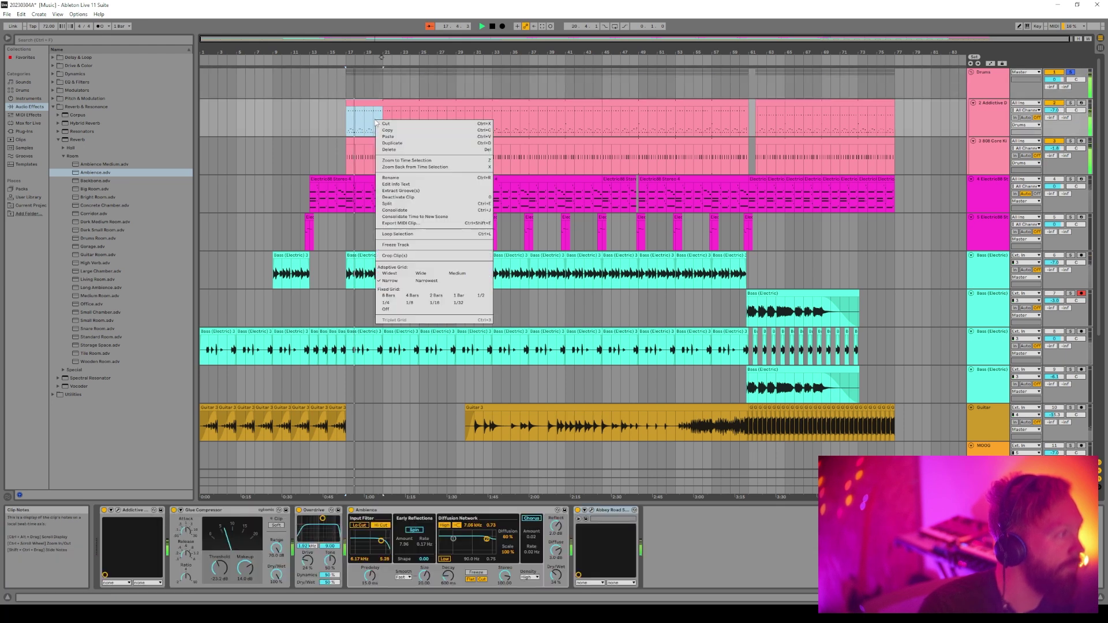
left_click(420, 234)
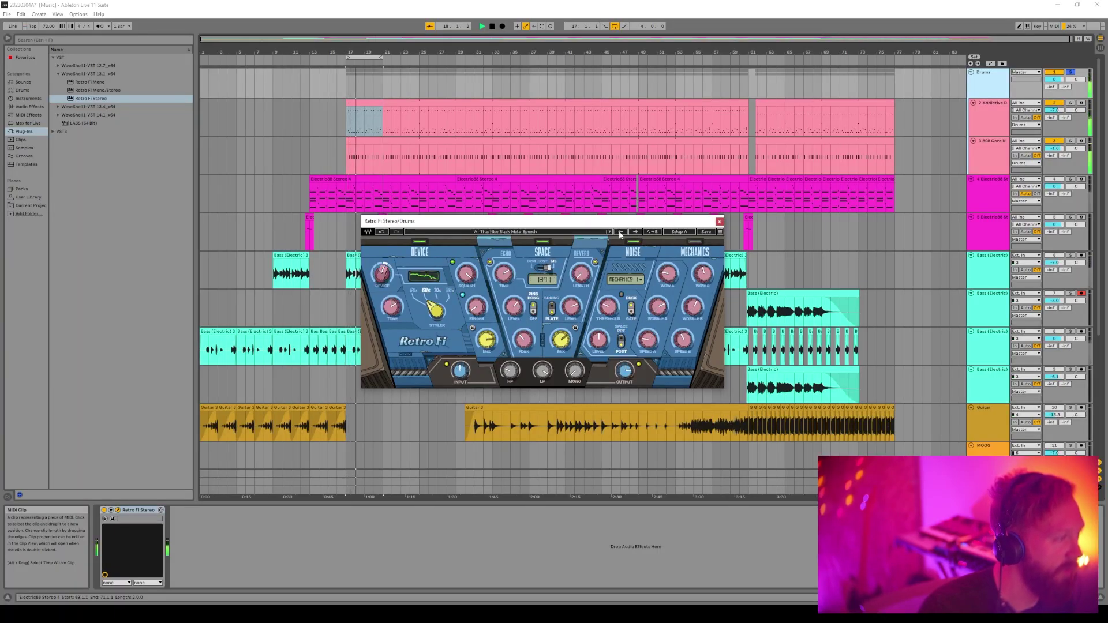
left_click(526, 233)
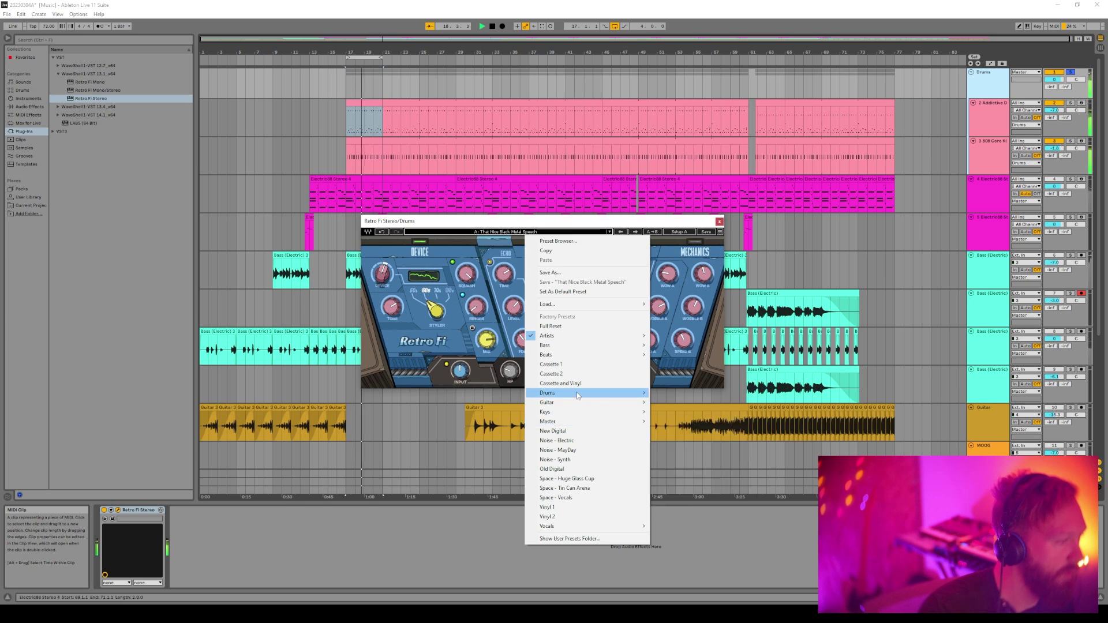
mouse_move(580, 392)
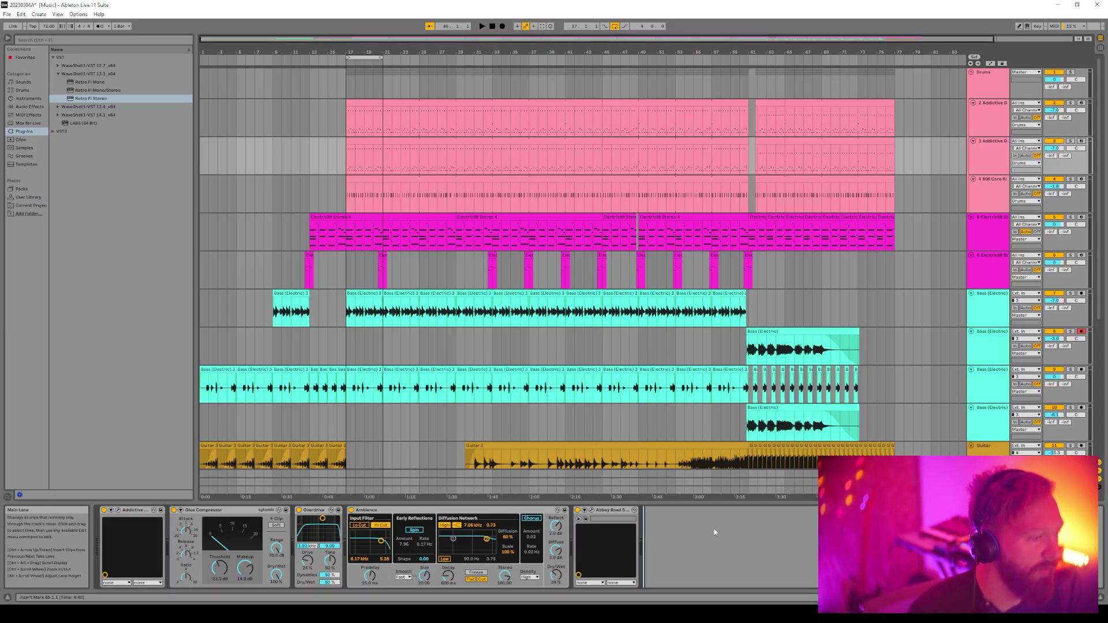
Audition the J37 tape plug-in on the first Addictive Drums track within the Drums group and examine the Addictive Drums kit
key("Return")
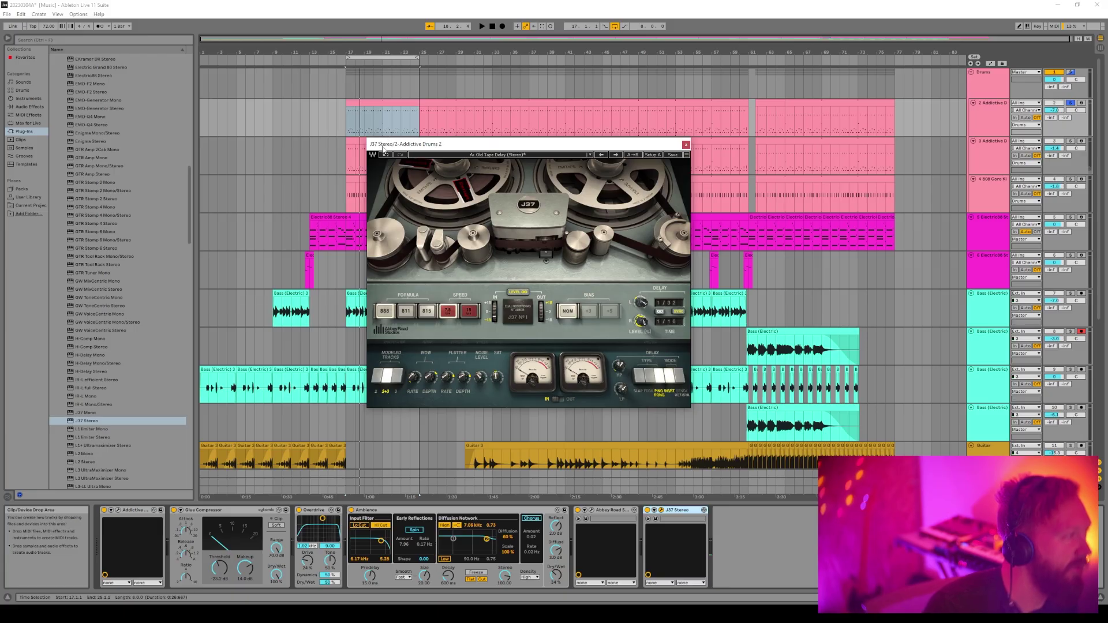
left_click_drag(548, 146, 497, 180)
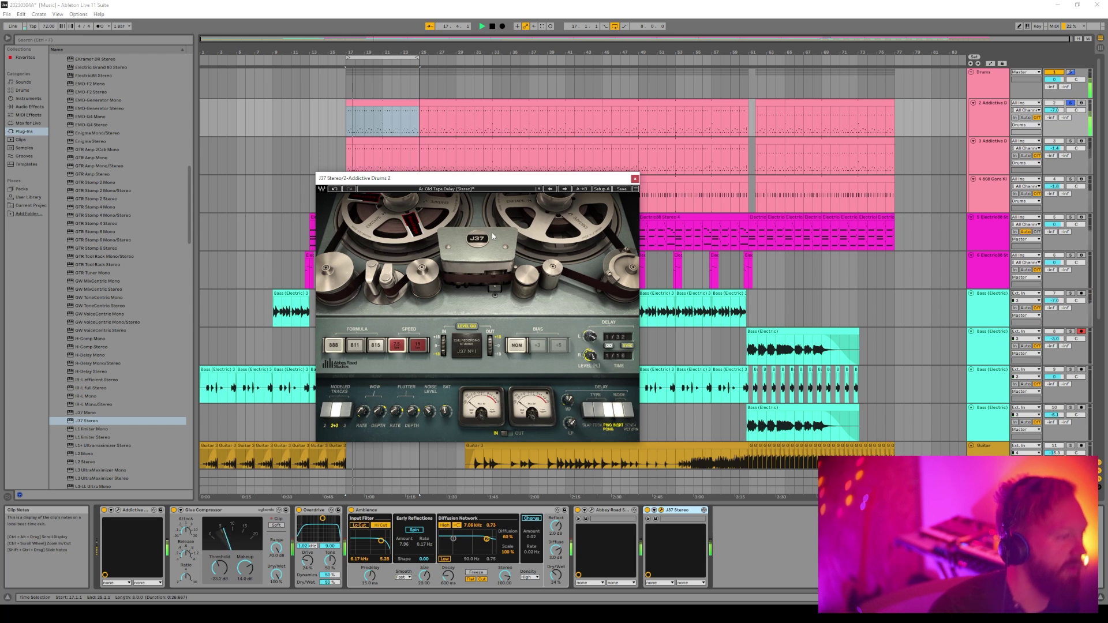
left_click(1071, 92)
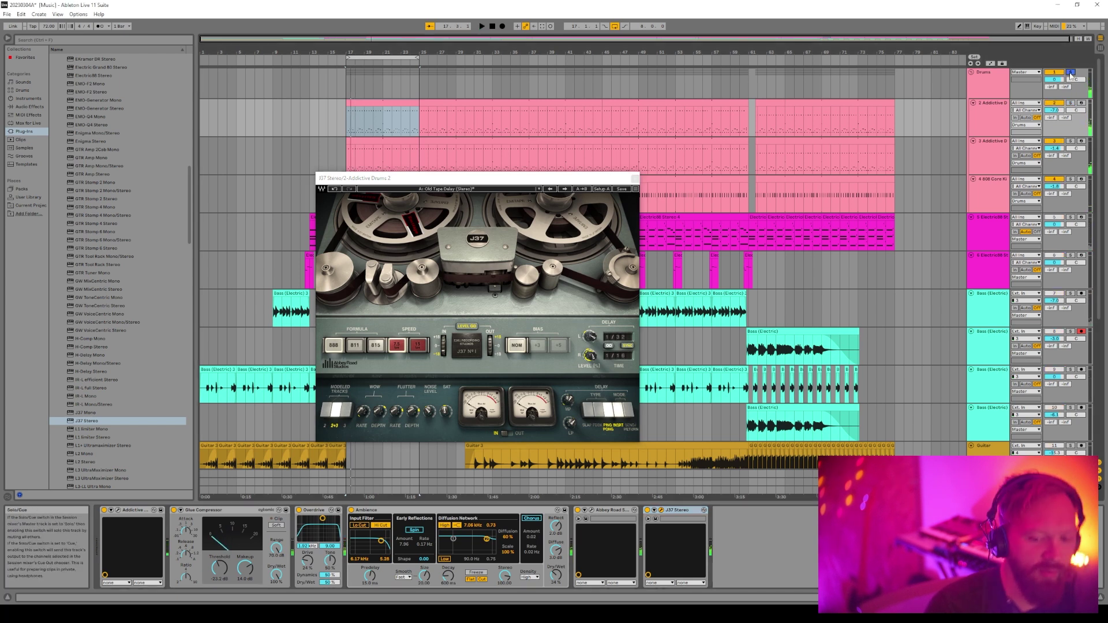
left_click_drag(497, 179, 631, 189)
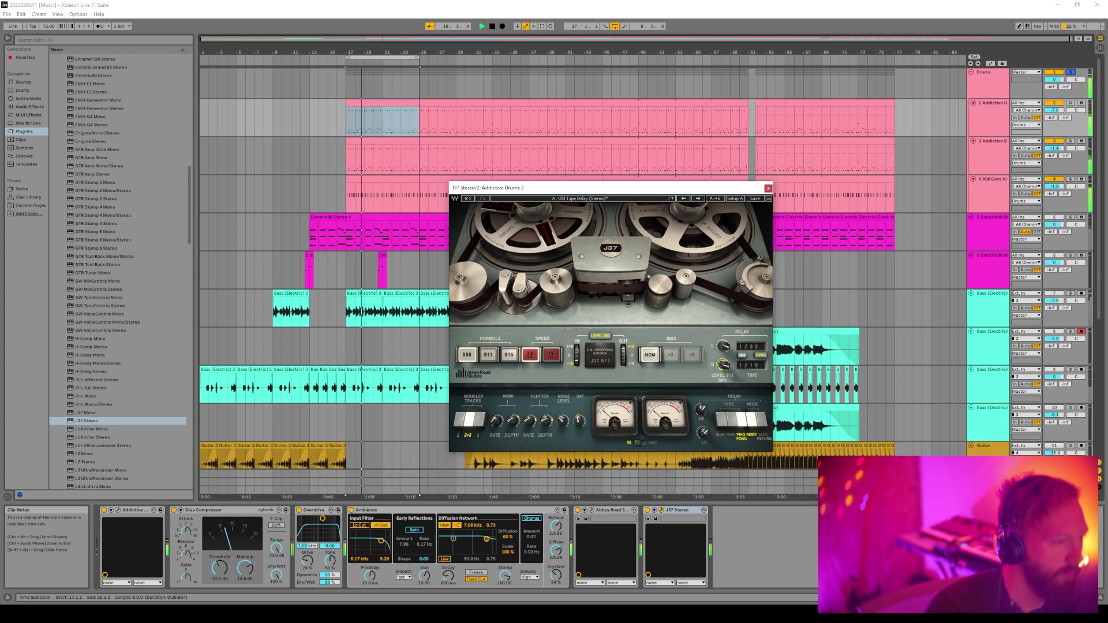
left_click(602, 118, "shift")
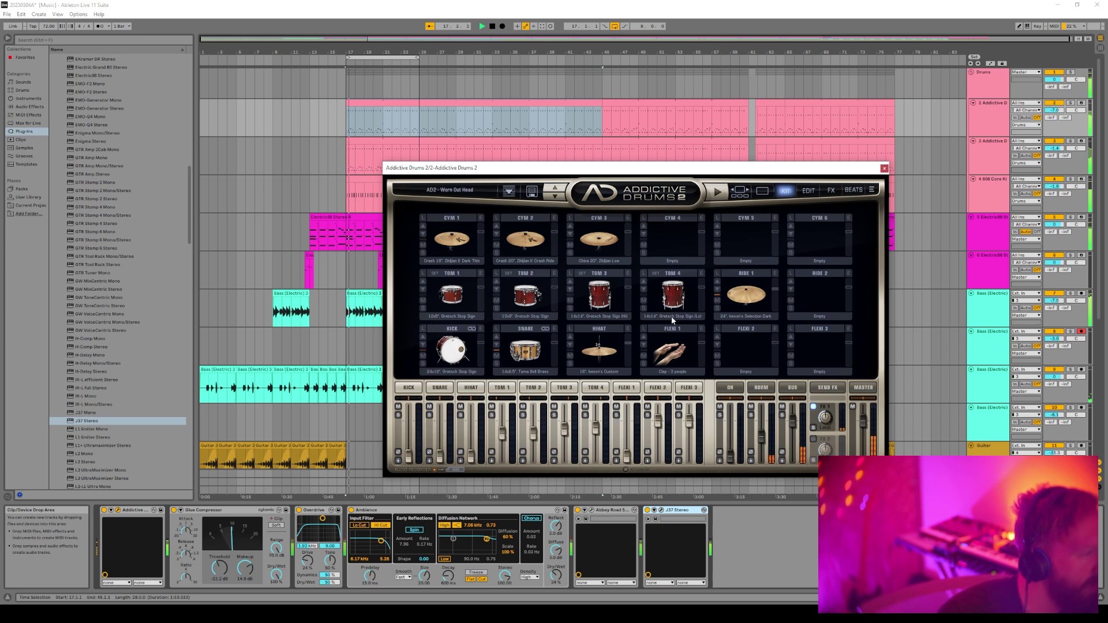
left_click_drag(777, 296, 776, 294)
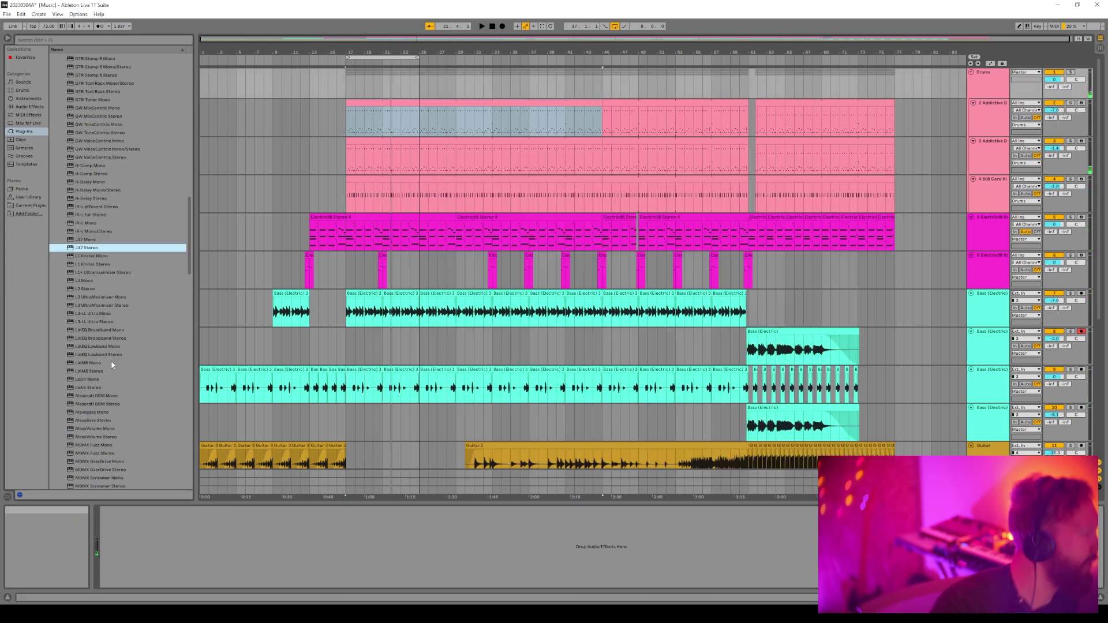
Add Magma BB Tubes Stereo to the Drums group, play the drums through it and close the plug-in window
scroll(112, 365, "down", 10)
left_click(59, 469)
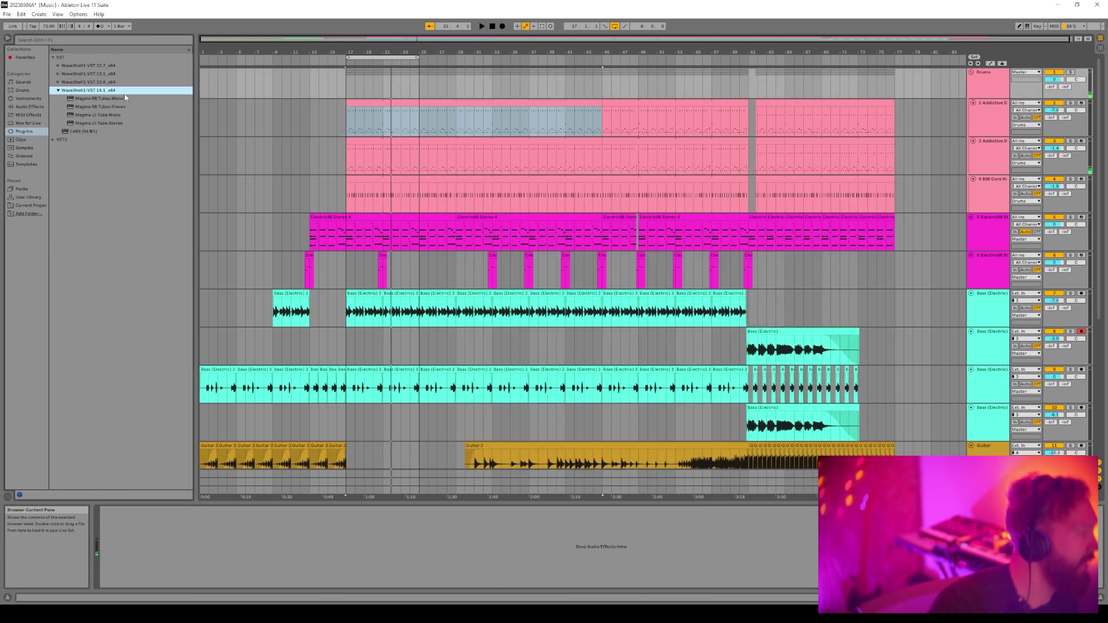
left_click(105, 107)
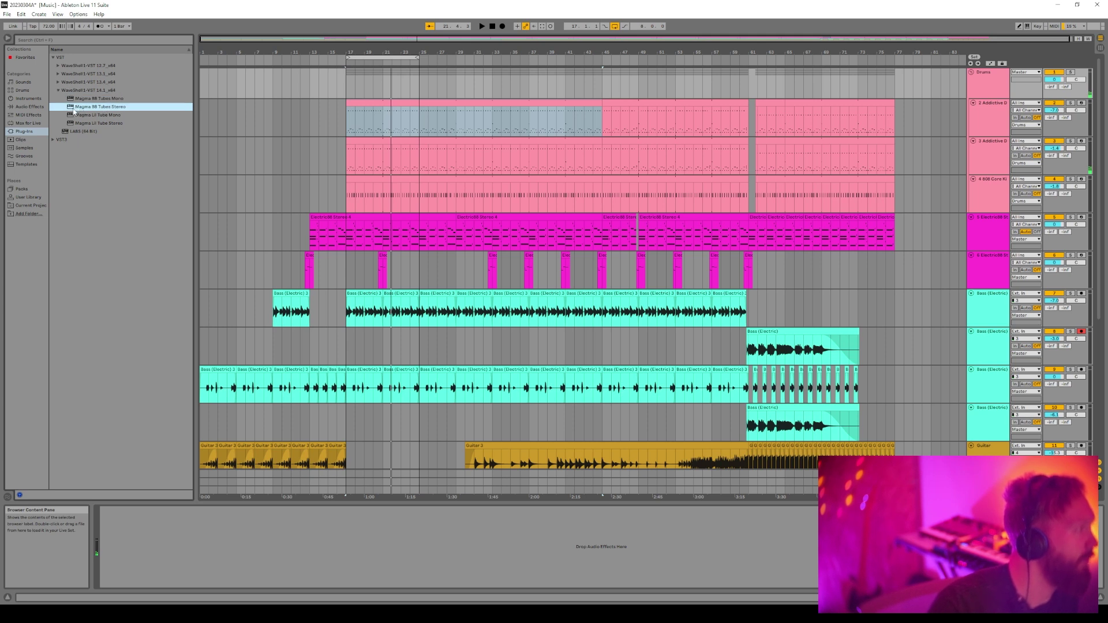
left_click_drag(275, 580, 275, 580)
key("space")
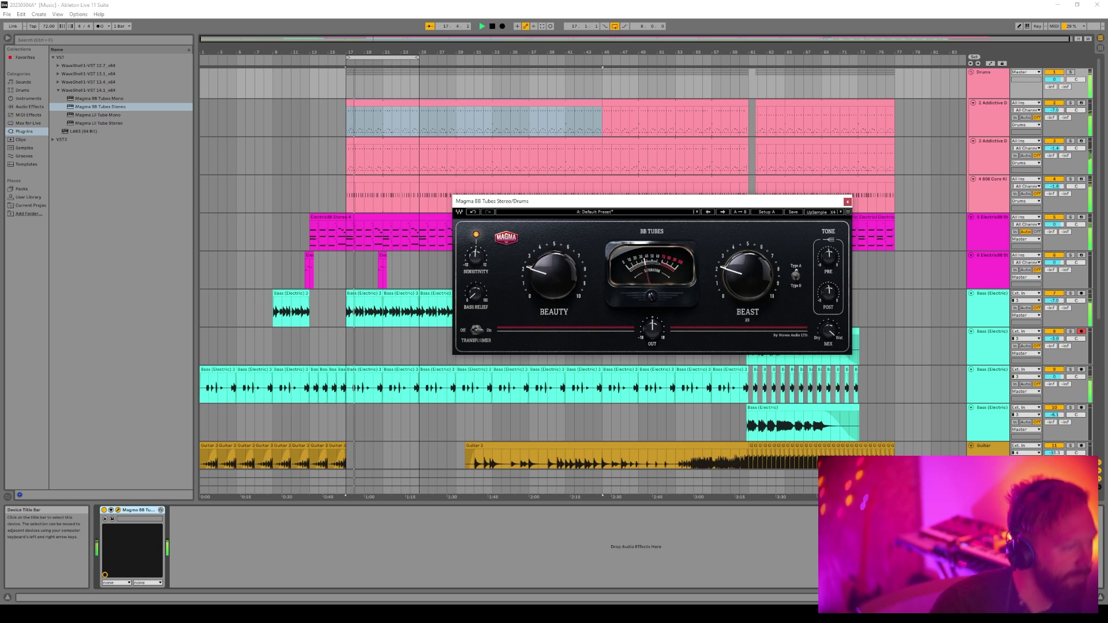
left_click(847, 202)
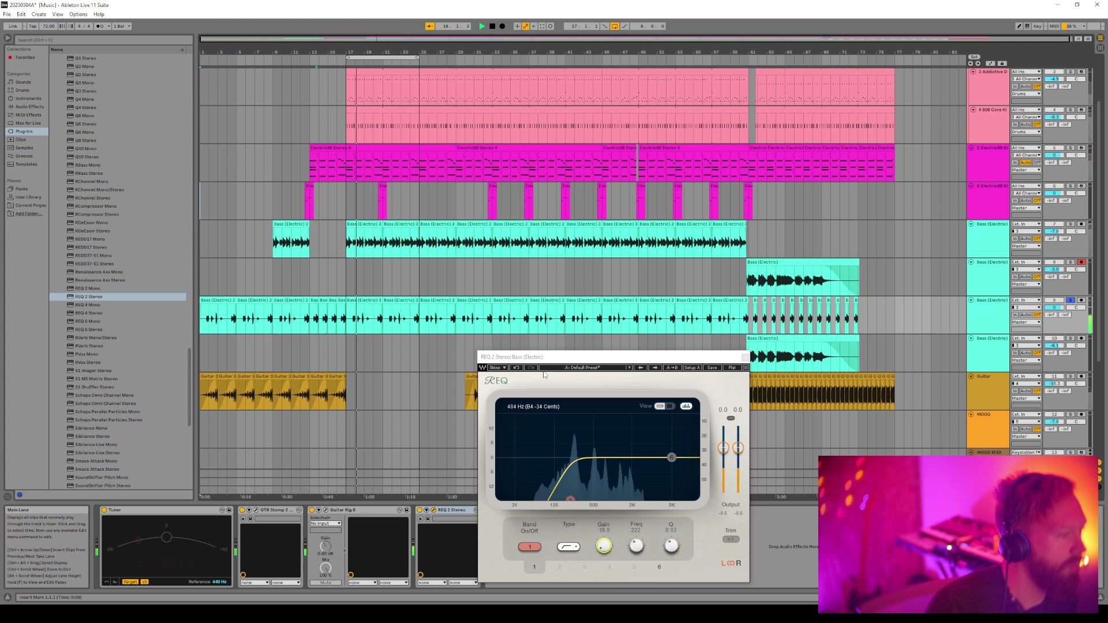
Close the bass track's REQ 2 window, stop playback and toggle solo on the first electric bass and Guitar tracks
left_click(746, 357)
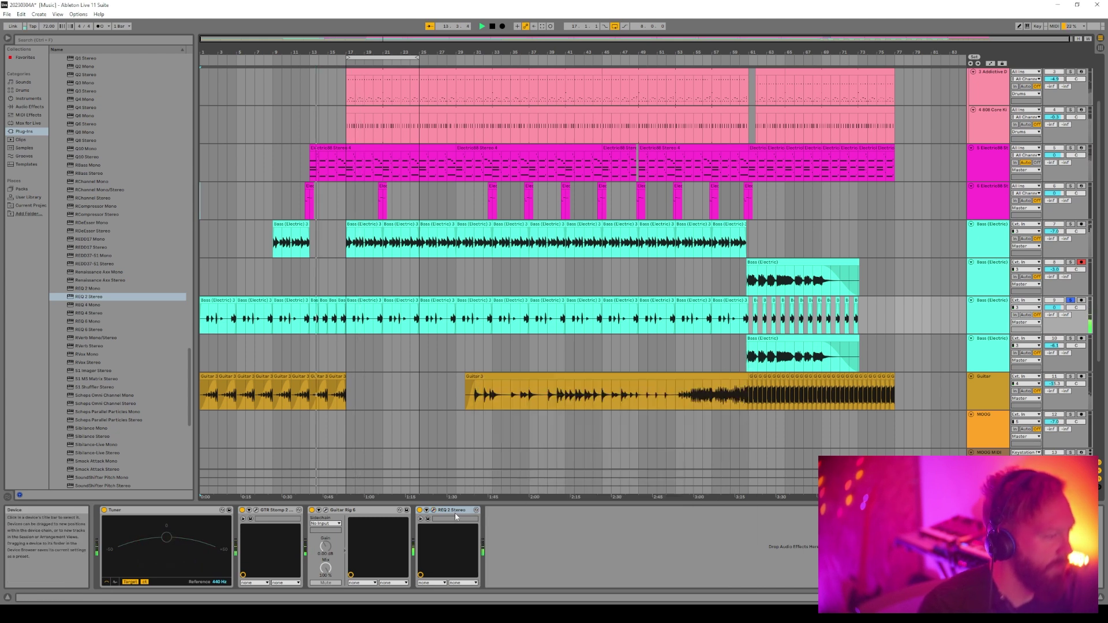
key("space")
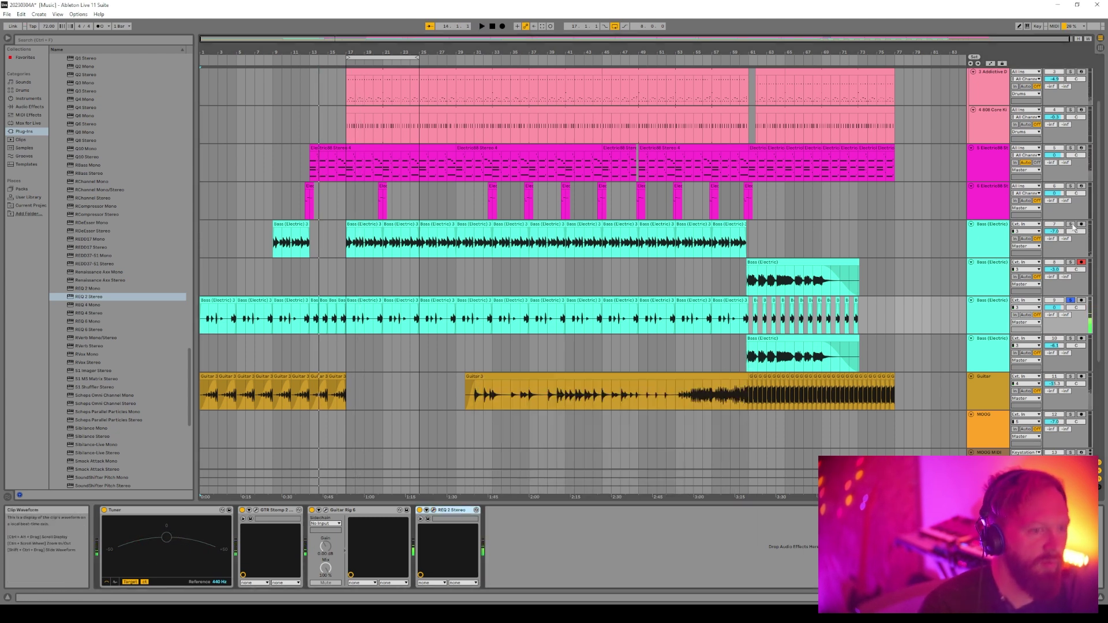
left_click(1072, 225)
left_click(1070, 377)
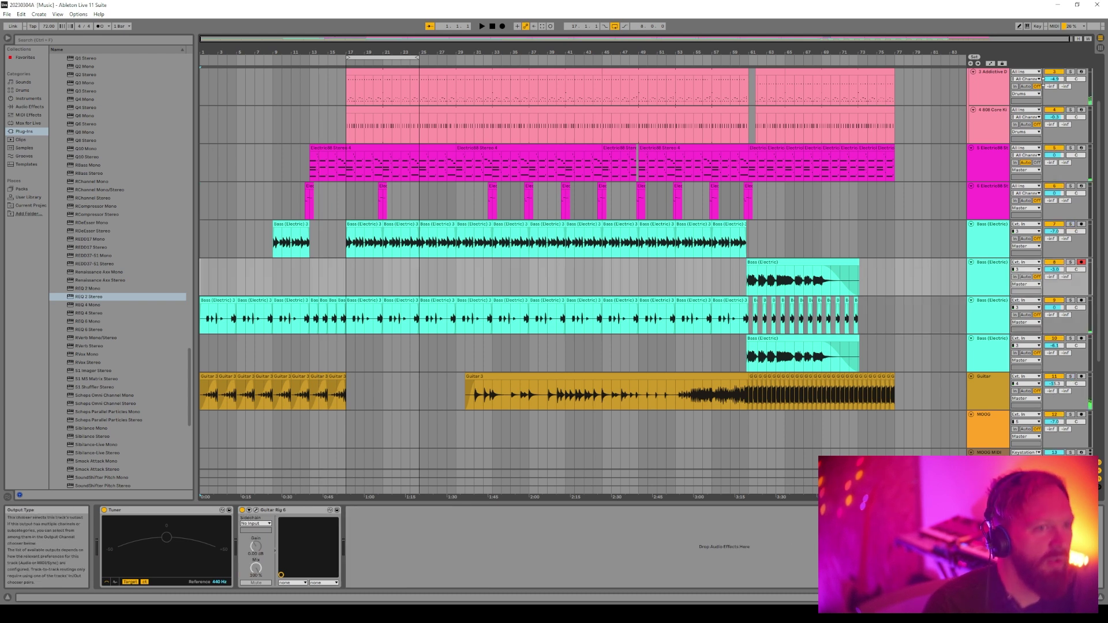
Nudge the Drums group's panning off centre and select the first electric bass track
scroll(1010, 87, "up", 2)
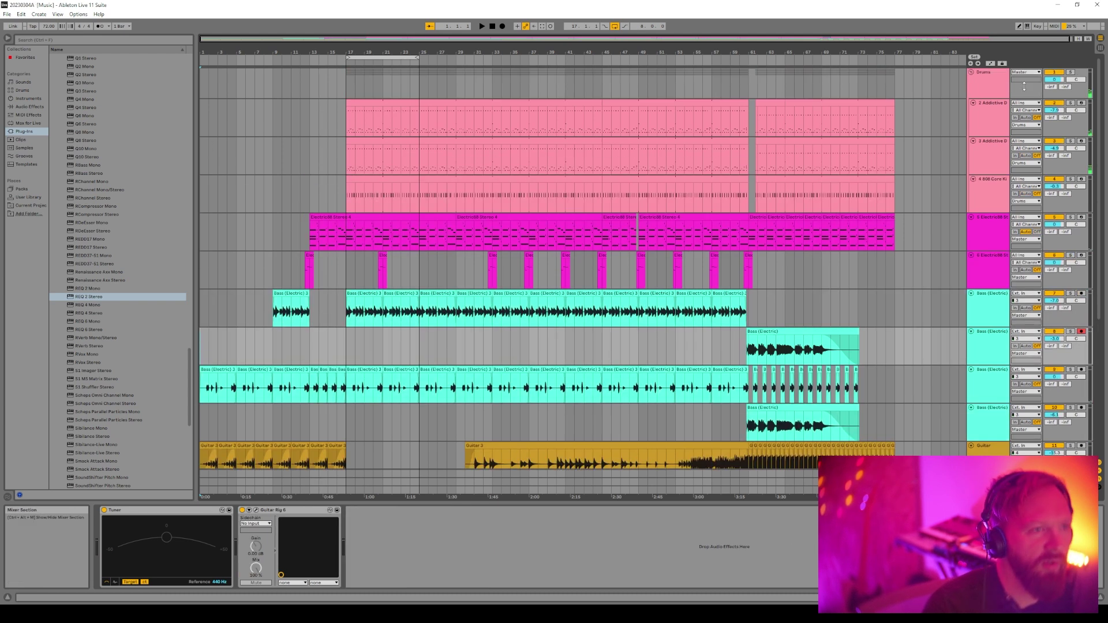
left_click(980, 95)
left_click_drag(1073, 81, 1074, 75)
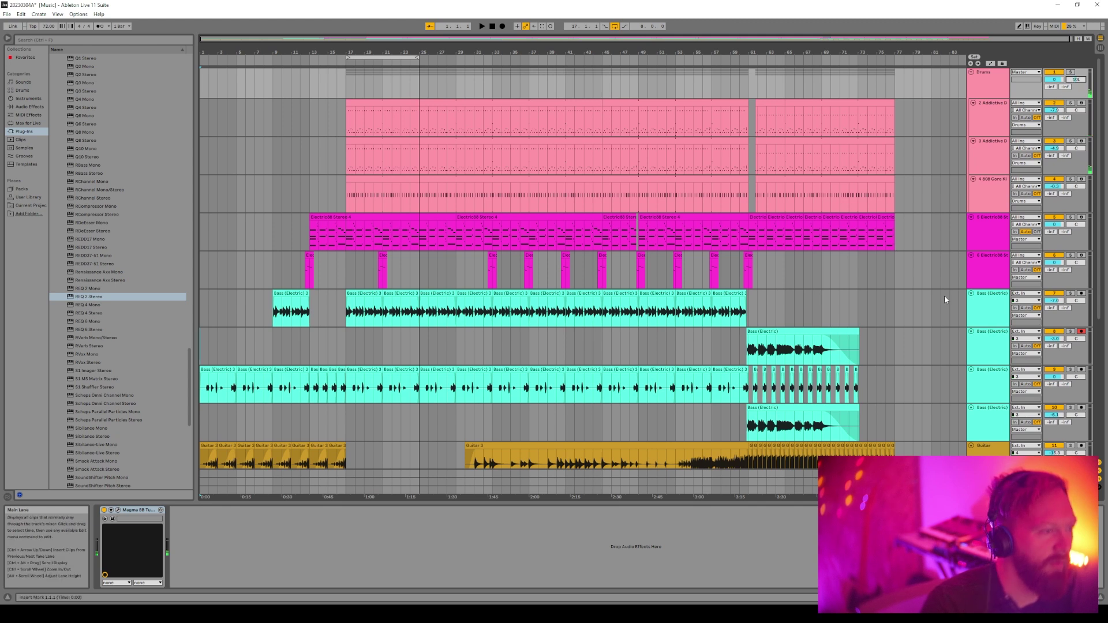
scroll(945, 296, "down", 1)
left_click(997, 275)
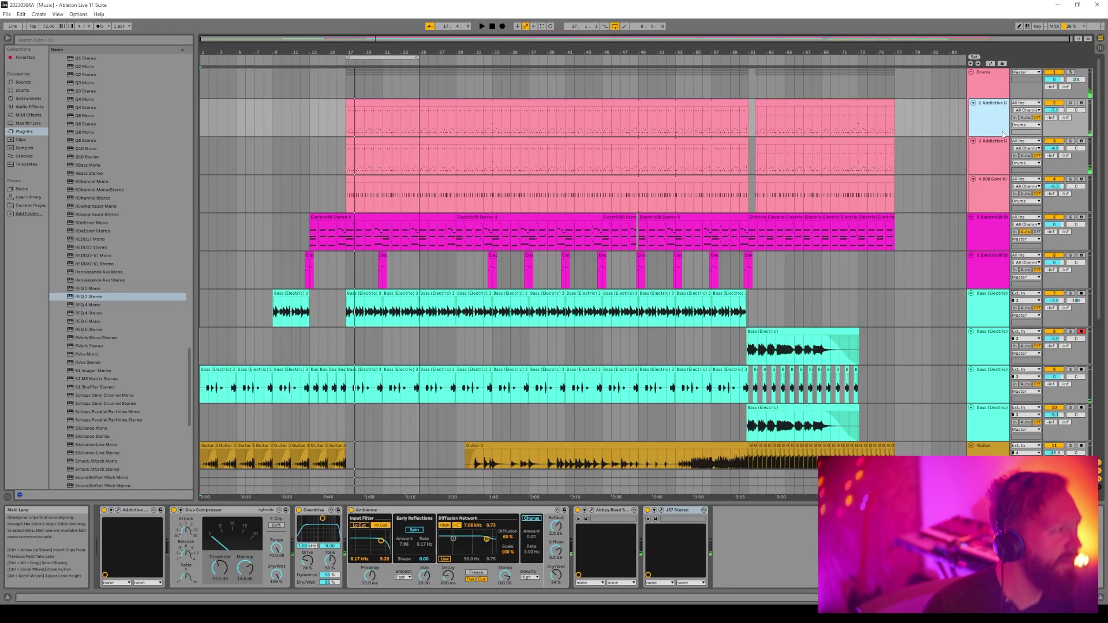
Solo the first Addictive Drums track, open its clip and move one row of drum notes up to F#1
left_click(1071, 102)
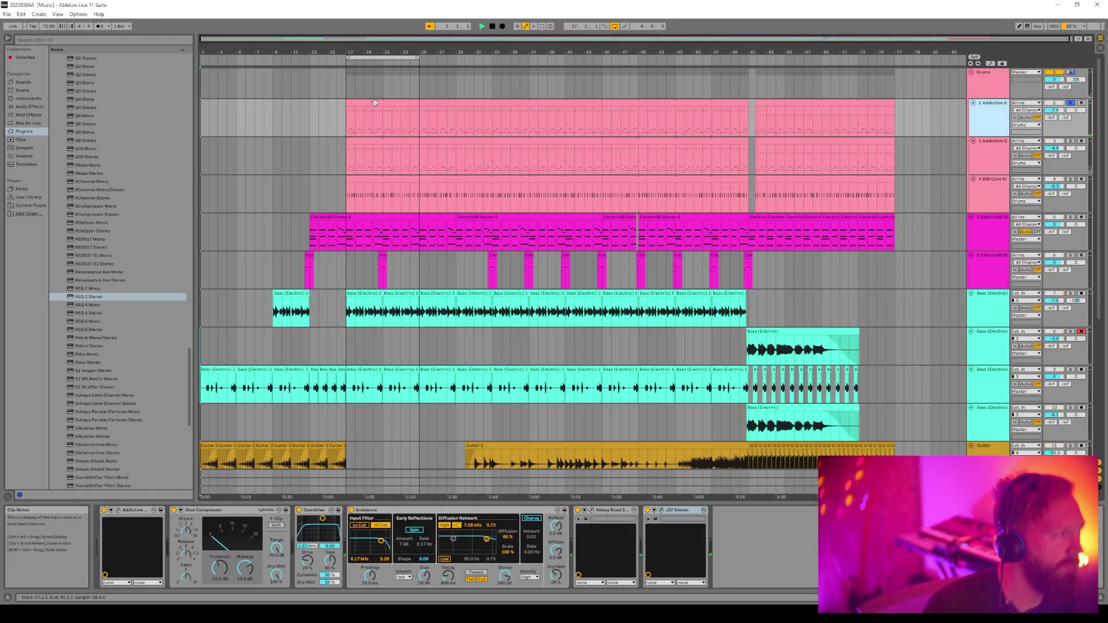
double_click(375, 103)
left_click(213, 490)
left_click_drag(283, 493, 283, 449)
scroll(282, 487, "up", 3)
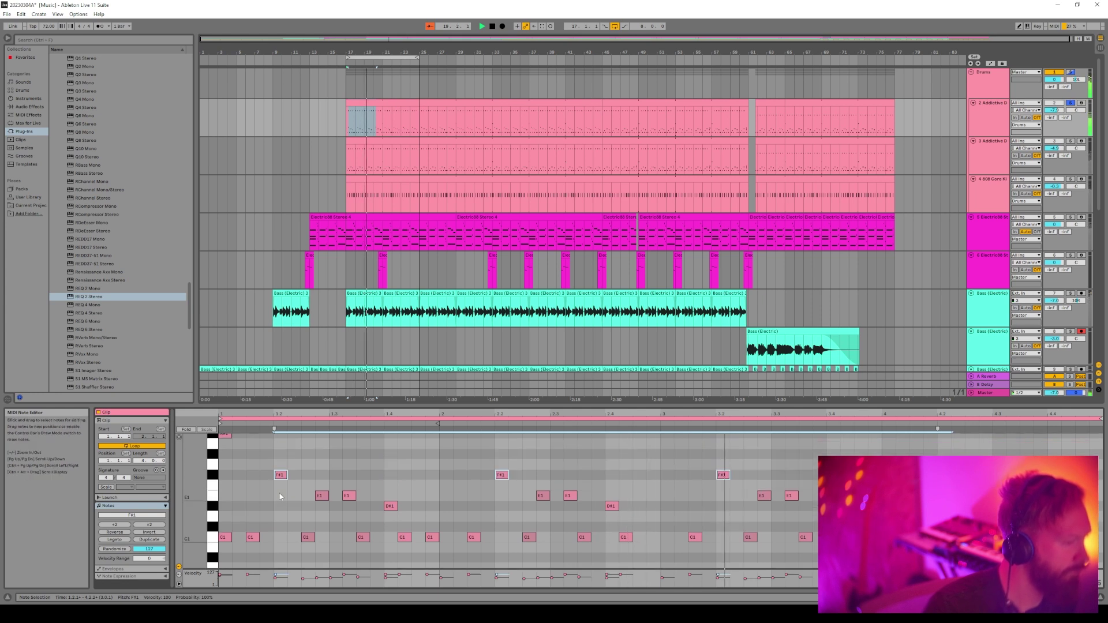
Move the E1 notes in the drum clip up to F#1 and select the D#1 notes
left_click(213, 497)
left_click_drag(322, 497, 323, 477)
left_click(326, 502)
left_click(213, 507)
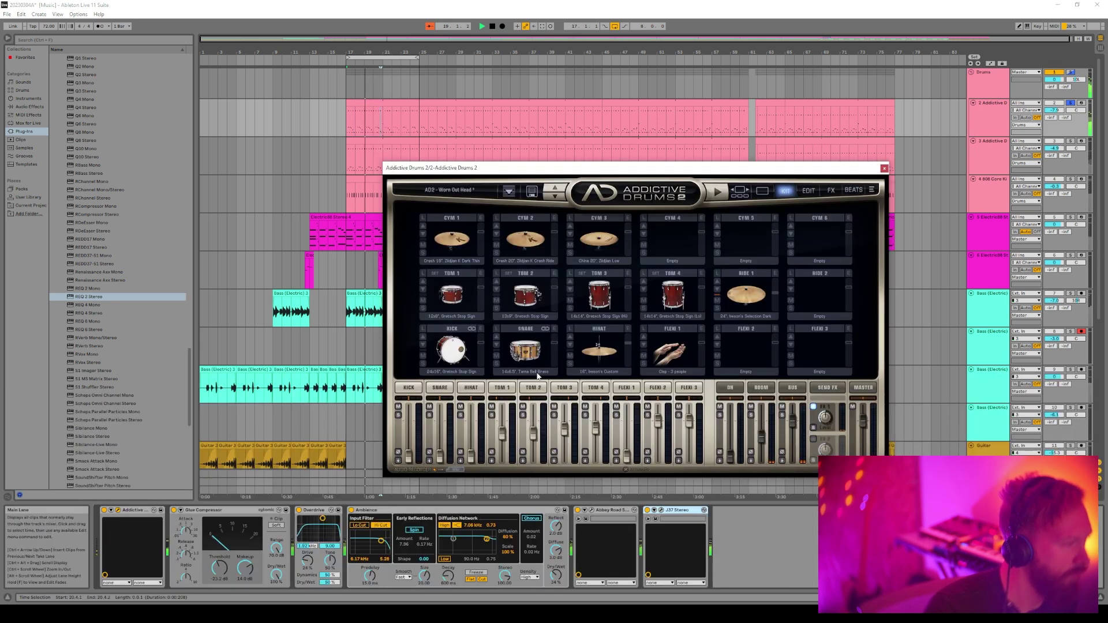
Swap the snare in the Addictive Drums kit for the Ludwig Black Beauty and close the plug-in window
left_click(538, 372)
left_click(572, 406)
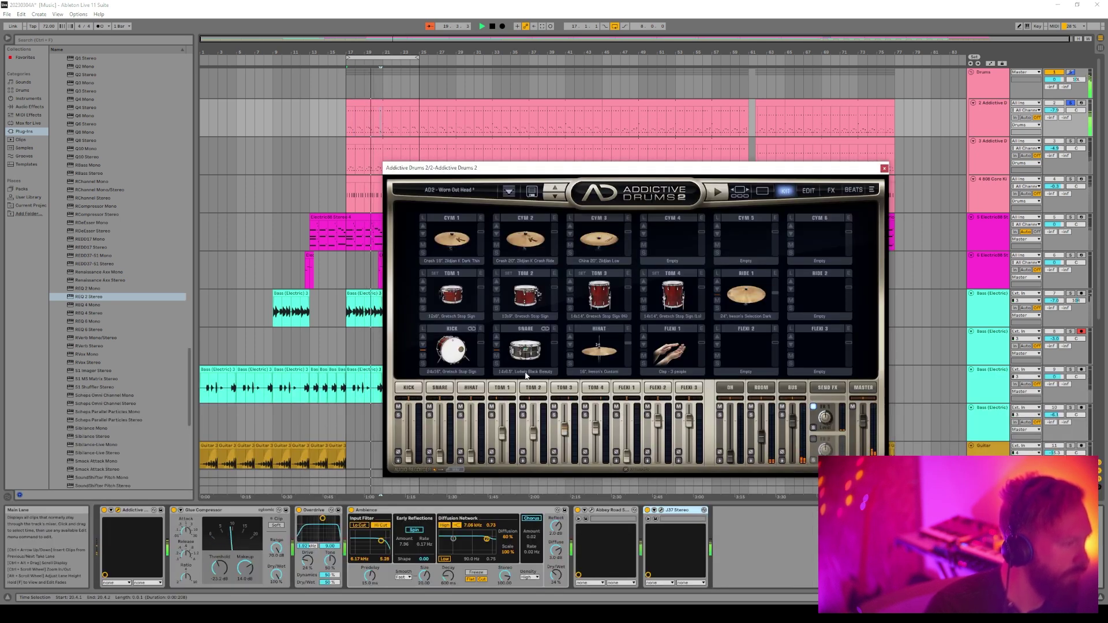
left_click(525, 374)
left_click(864, 229)
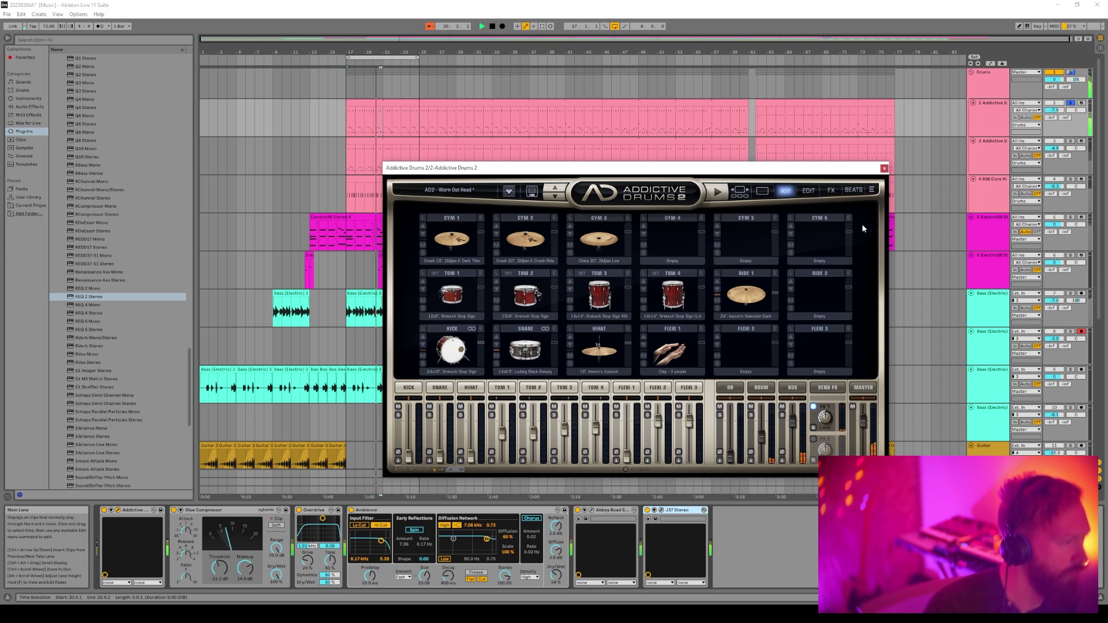
left_click(885, 168)
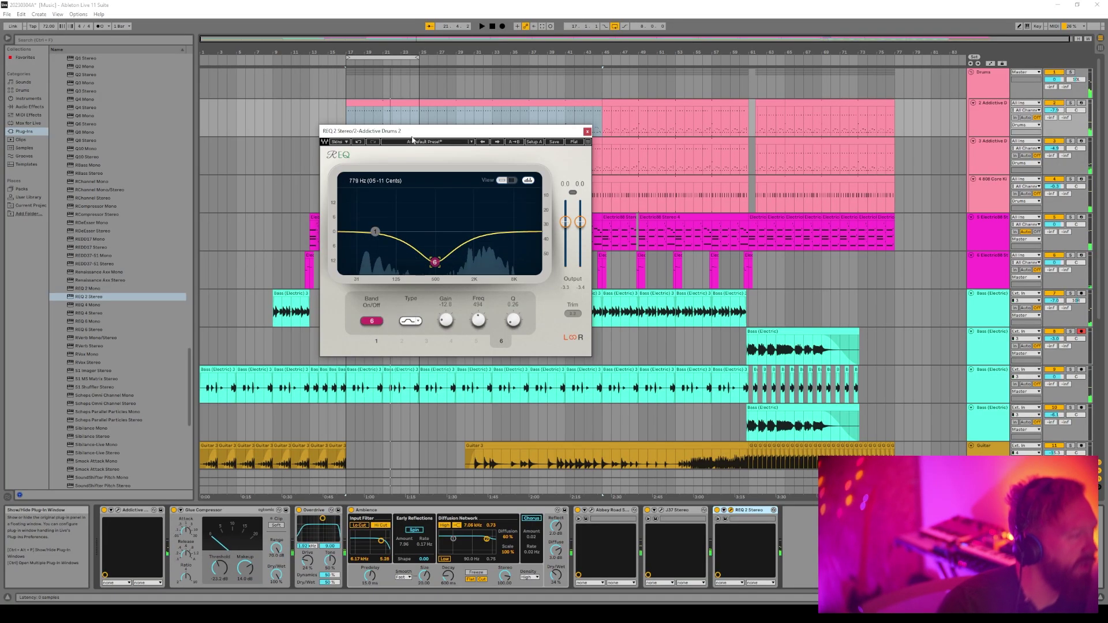
Fine-tune the frequency of REQ 2's band 6 midrange cut on the first Addictive Drums track during playback
left_click_drag(414, 130, 598, 232)
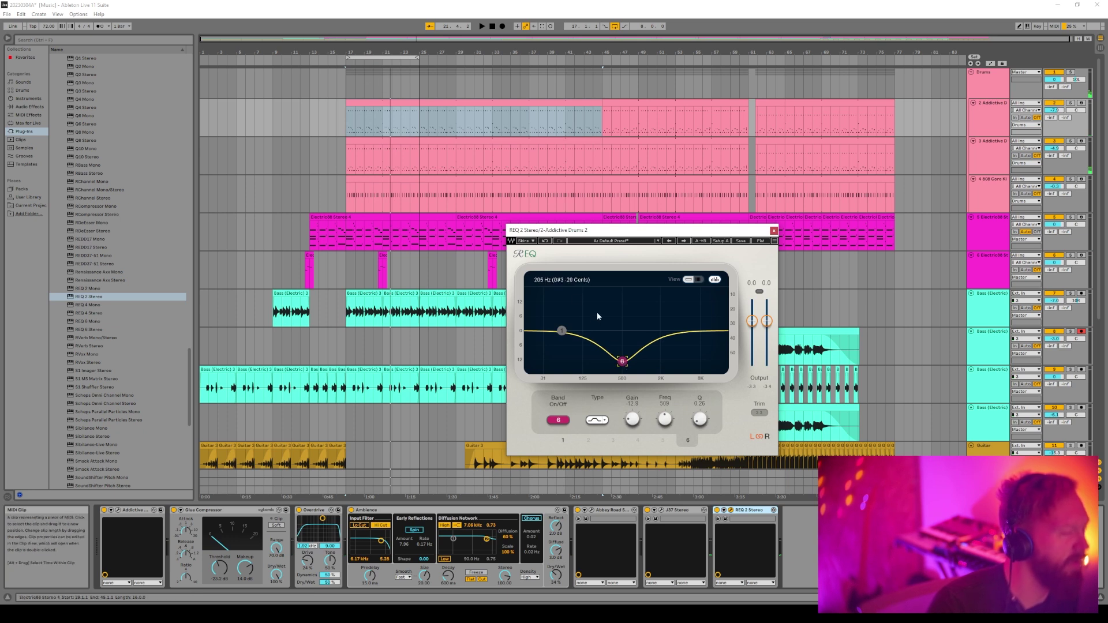
key("space")
left_click_drag(622, 361, 621, 362)
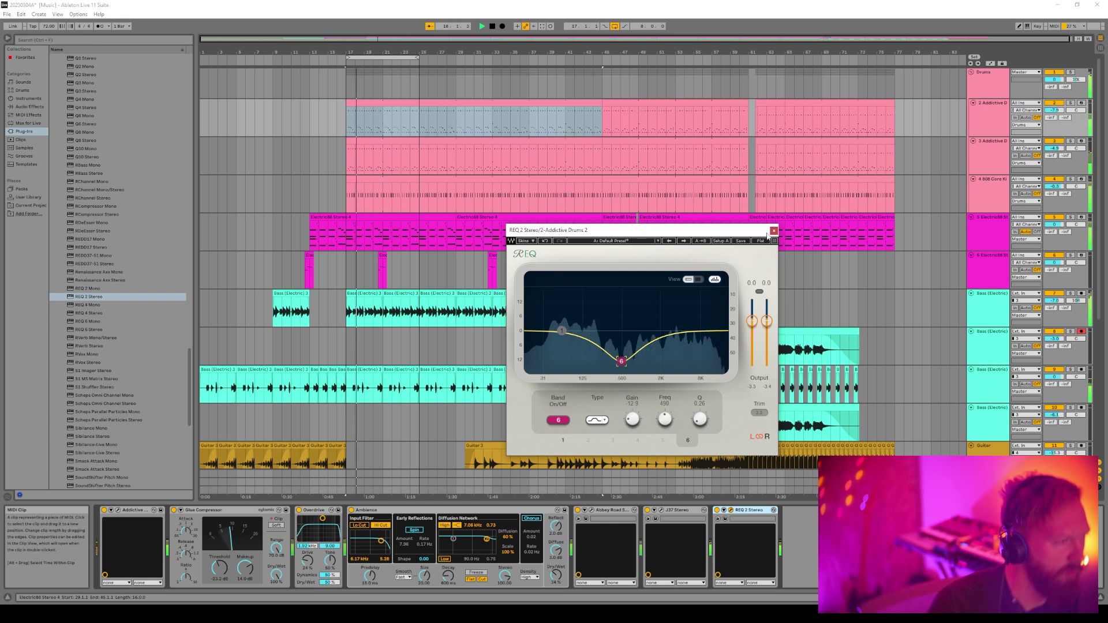
Play the Drums group soloed from about bar 17 and adjust the Heat and Static controls of its Super VHS effect
left_click(279, 578)
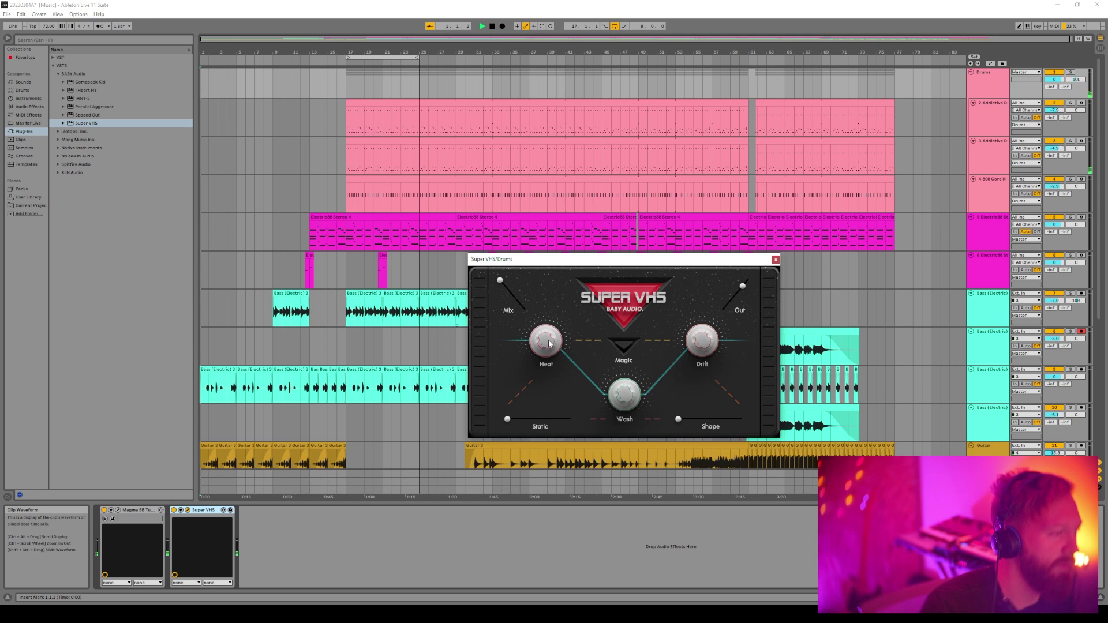
left_click(387, 91)
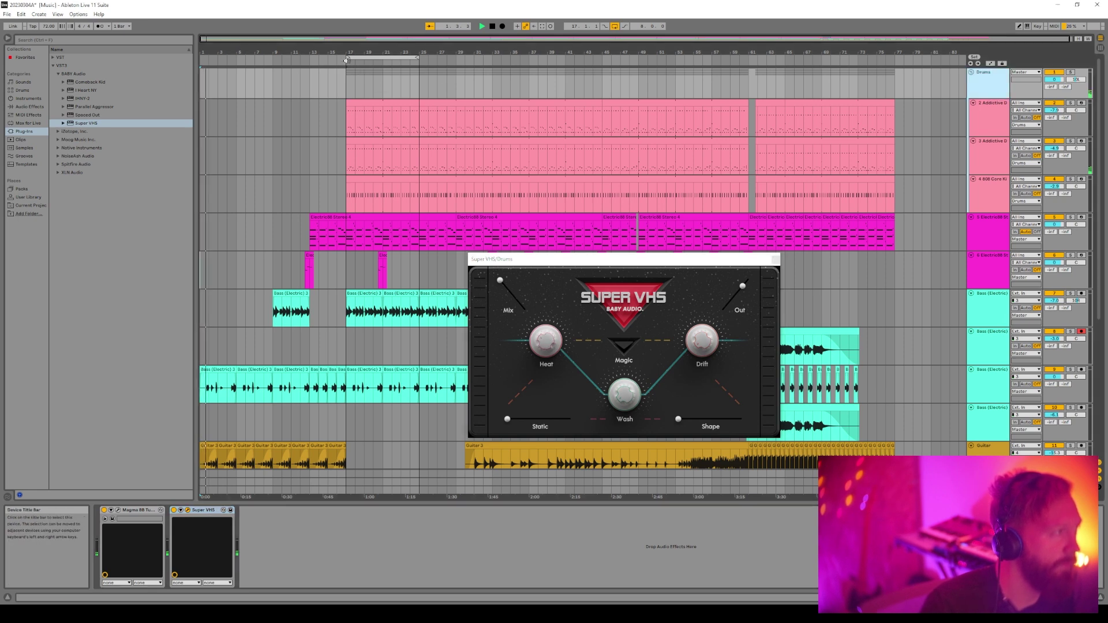
left_click(348, 58)
left_click(550, 340)
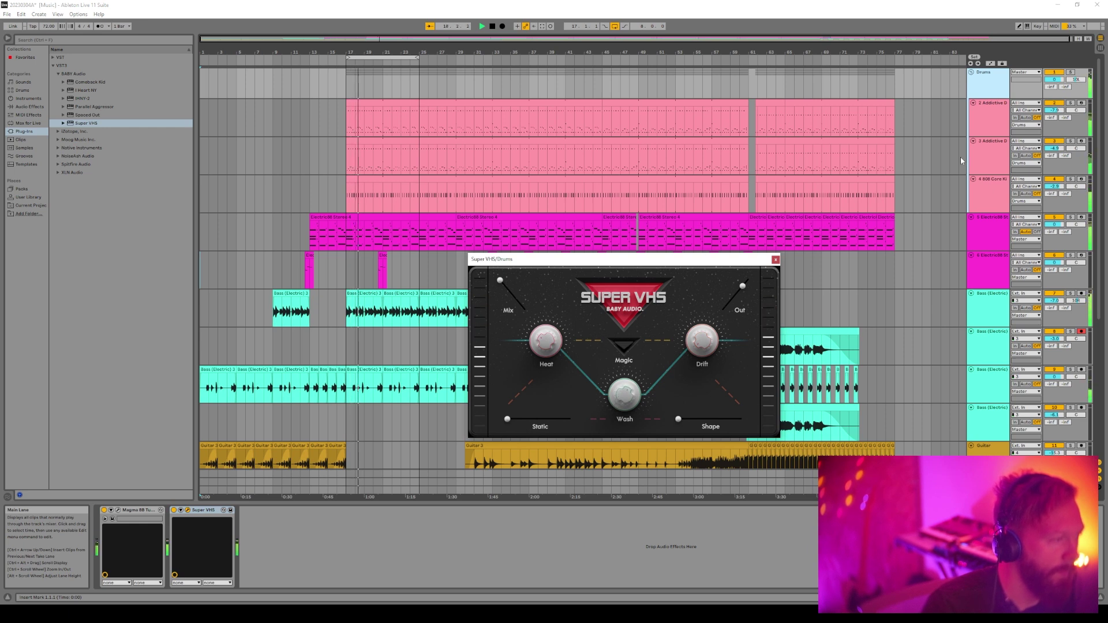
left_click(1071, 72)
left_click(625, 421)
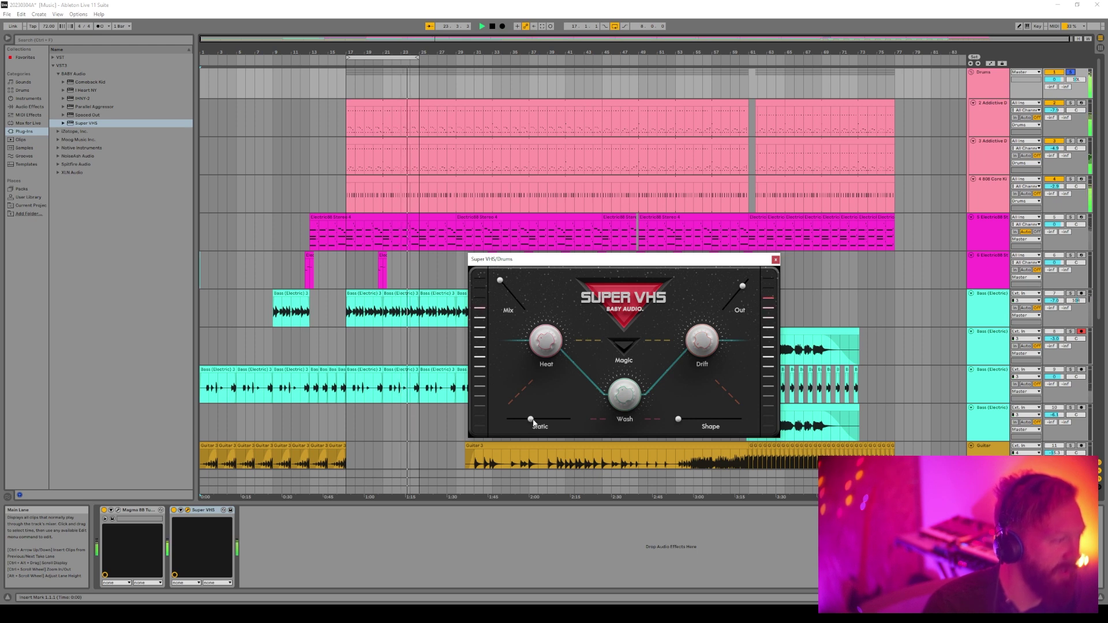
left_click(1071, 72)
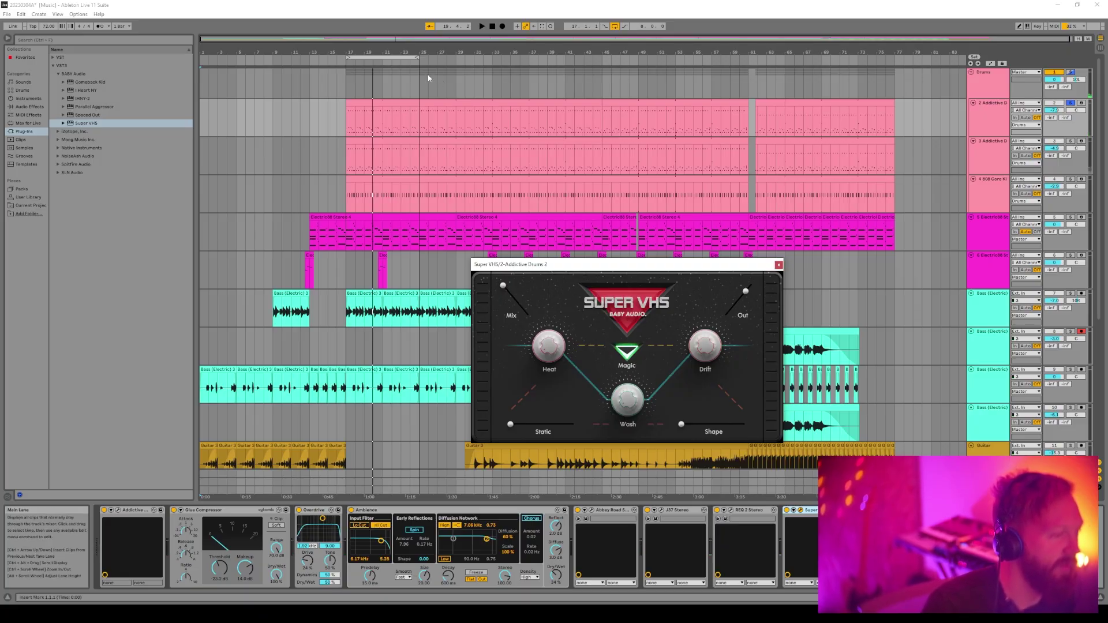
Unsolo the first Addictive Drums track during playback, pan it slightly off centre and lower the Mix of its Super VHS
left_click(345, 69)
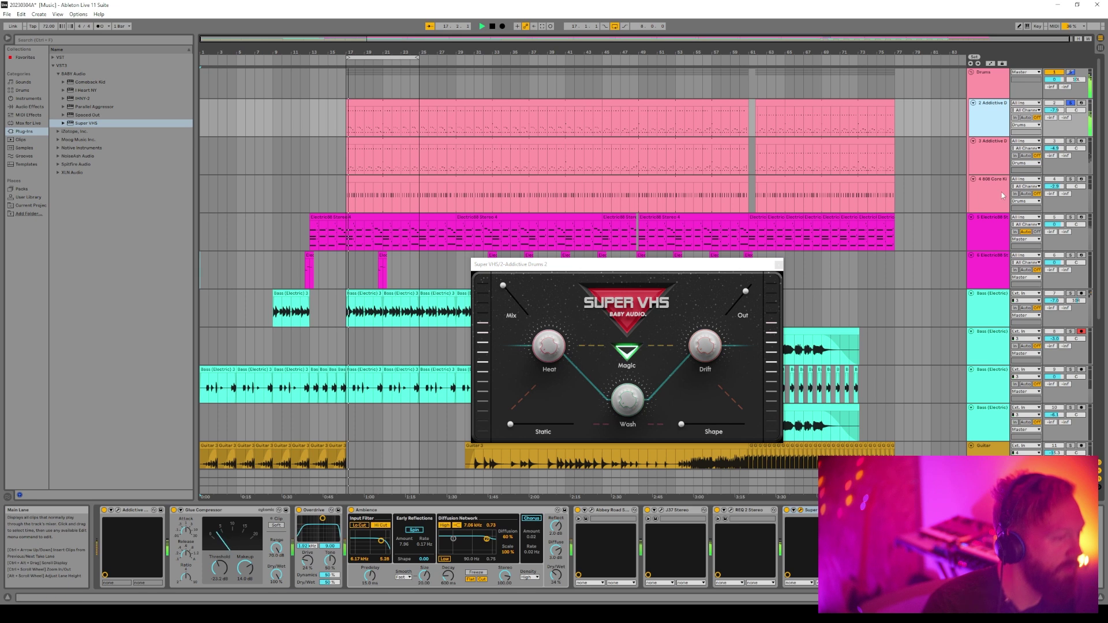
left_click(1070, 104)
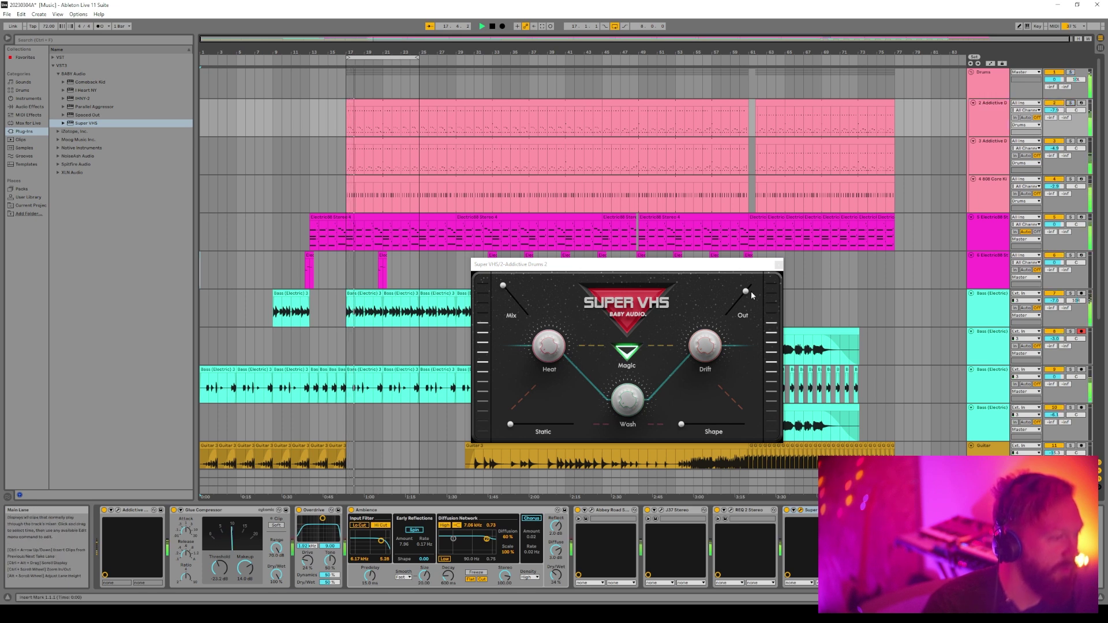
left_click_drag(1076, 110, 1076, 113)
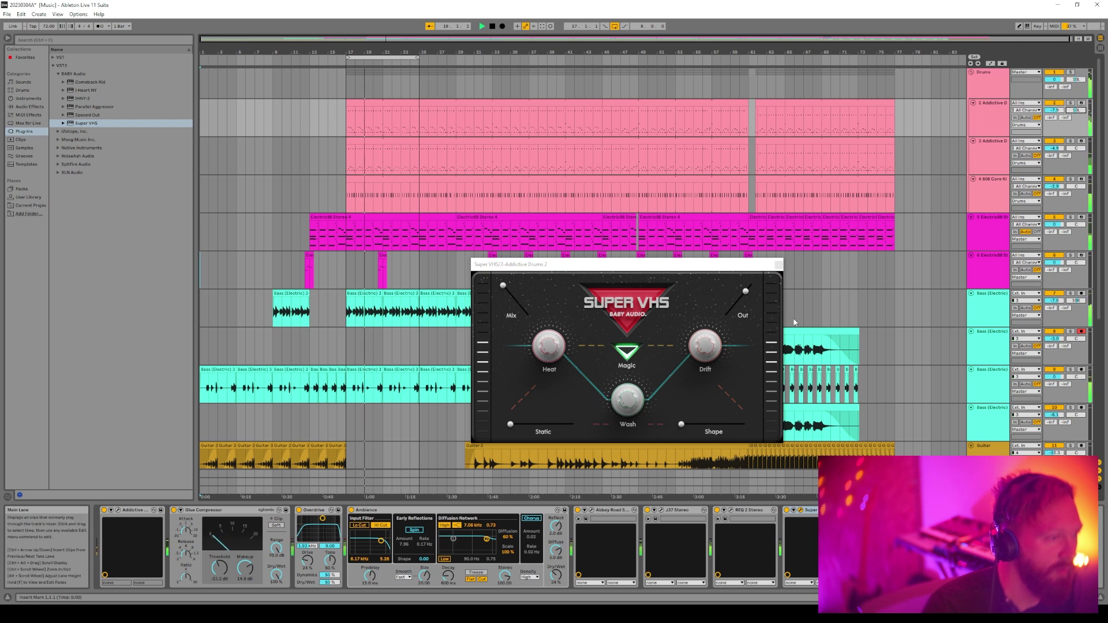
left_click_drag(503, 286, 516, 302)
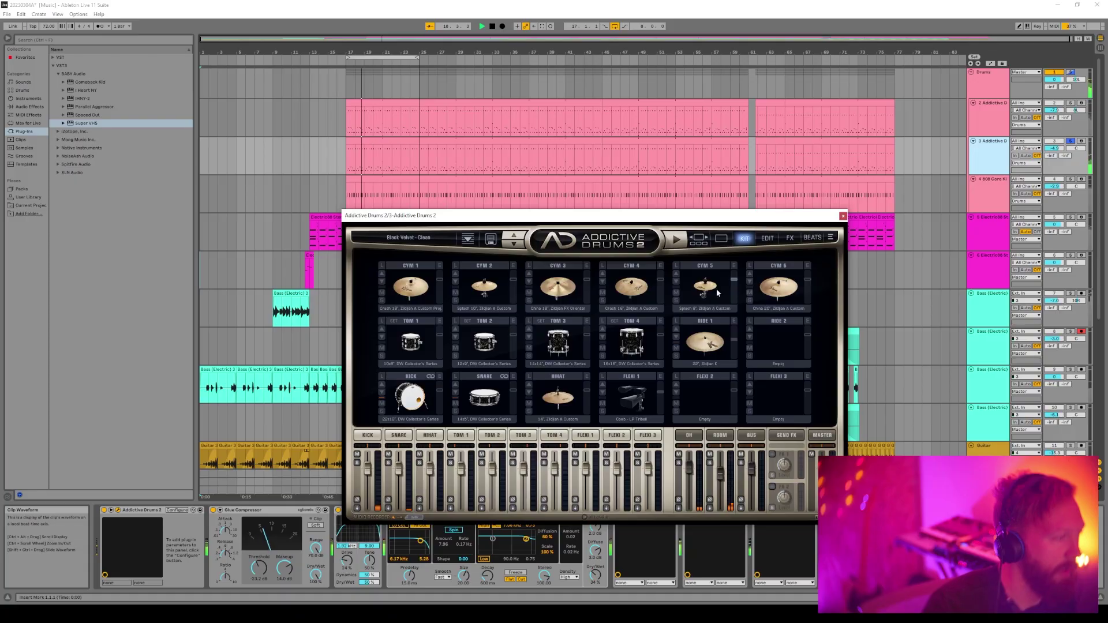
Swap the snare in the second Addictive Drums track's kit for the 14x5" Ludwig 20's Brass during playback
key("space")
left_click(484, 420)
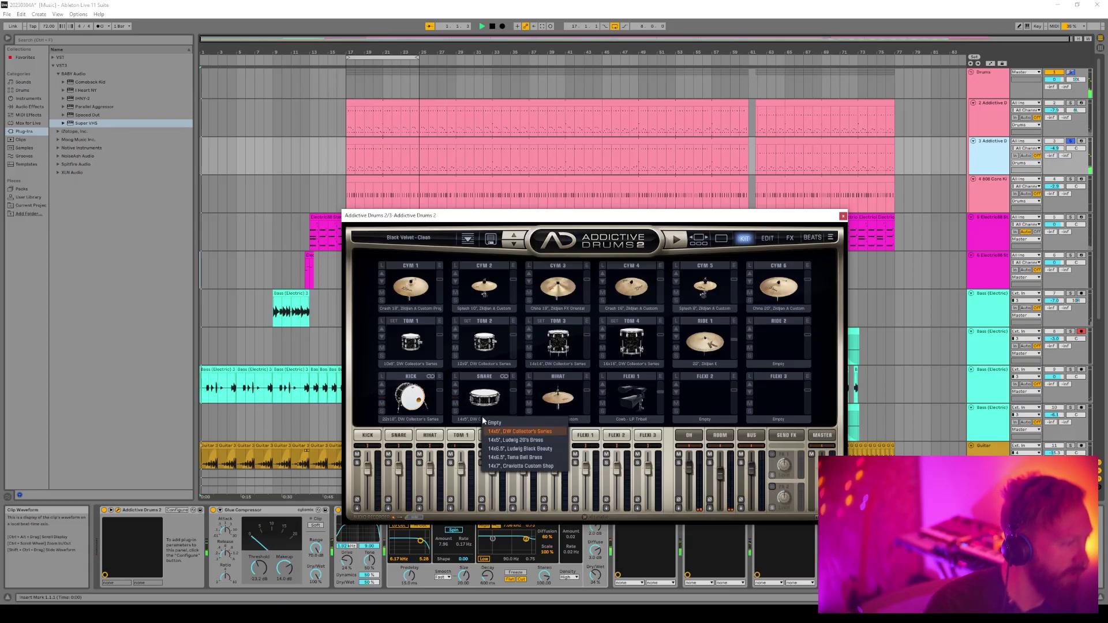
left_click(506, 441)
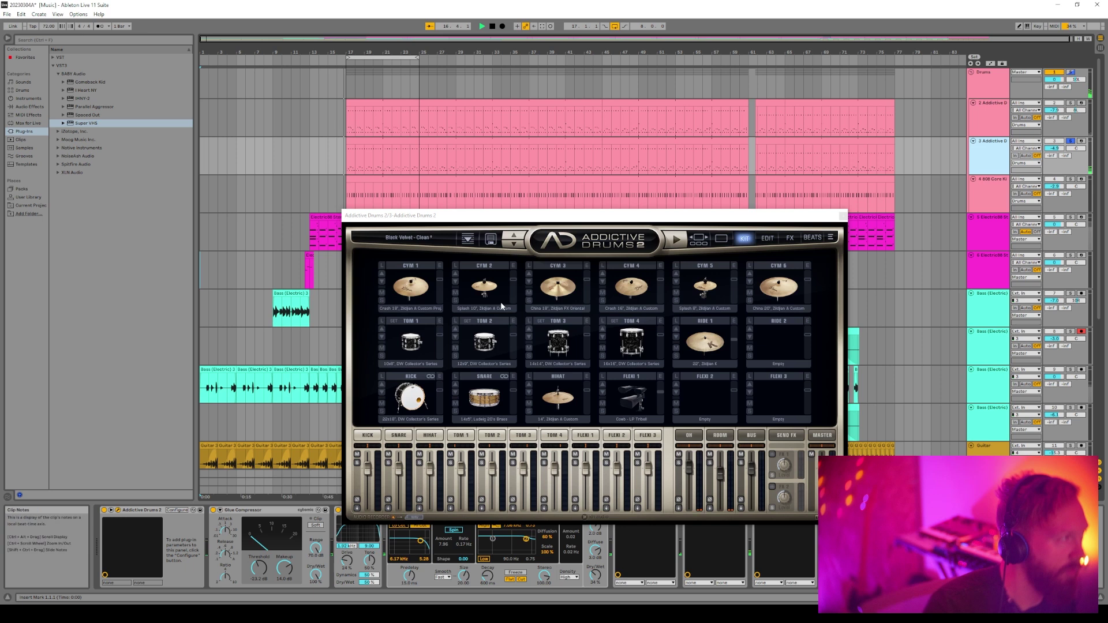
left_click(496, 420)
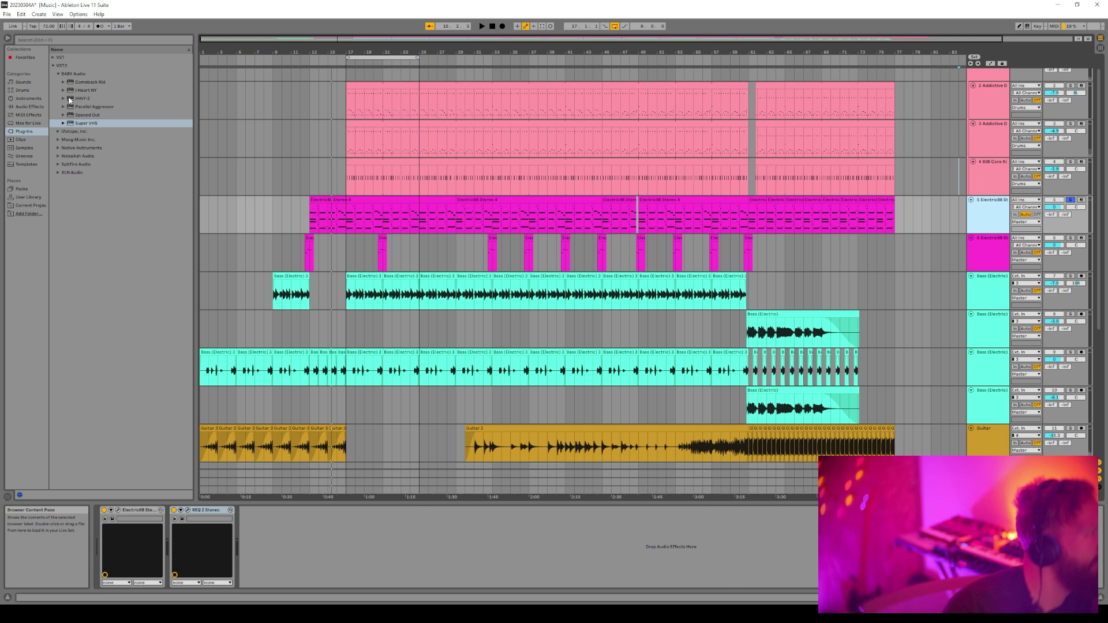
Add the Comeback Kid delay after REQ 2 on the first Electric88 track and turn on its Cheap switch during playback
left_click_drag(81, 82, 304, 538)
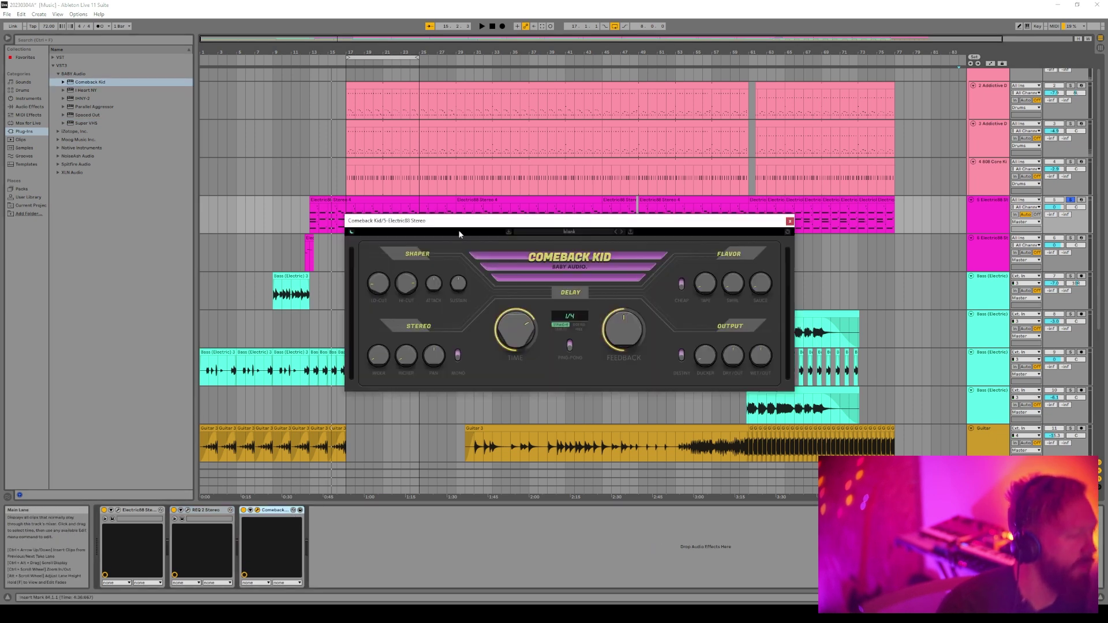
key("space")
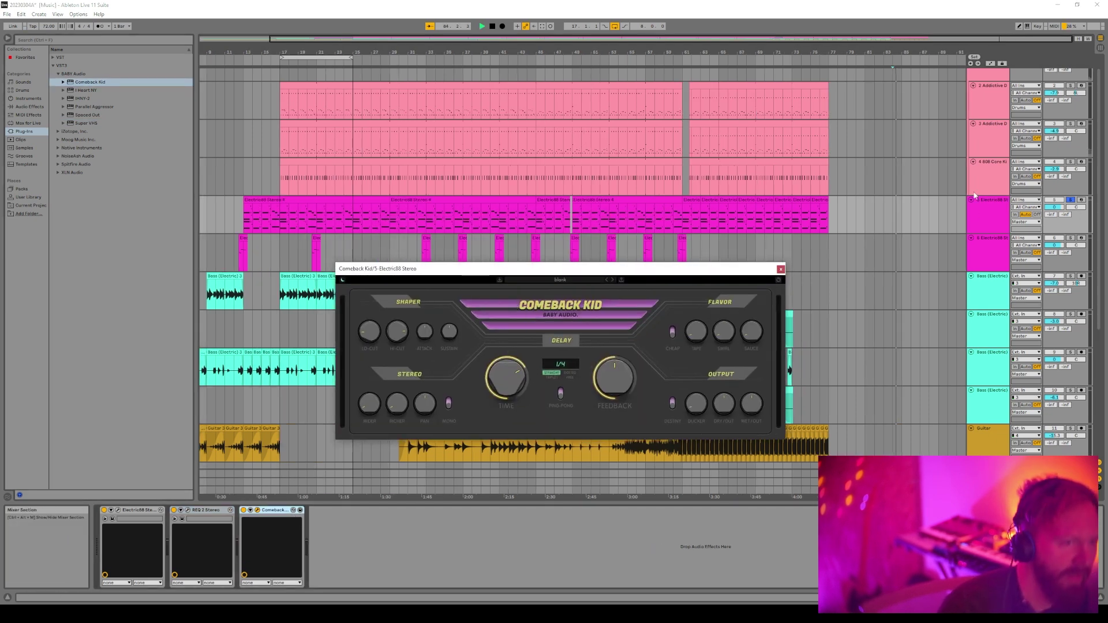
left_click(317, 58)
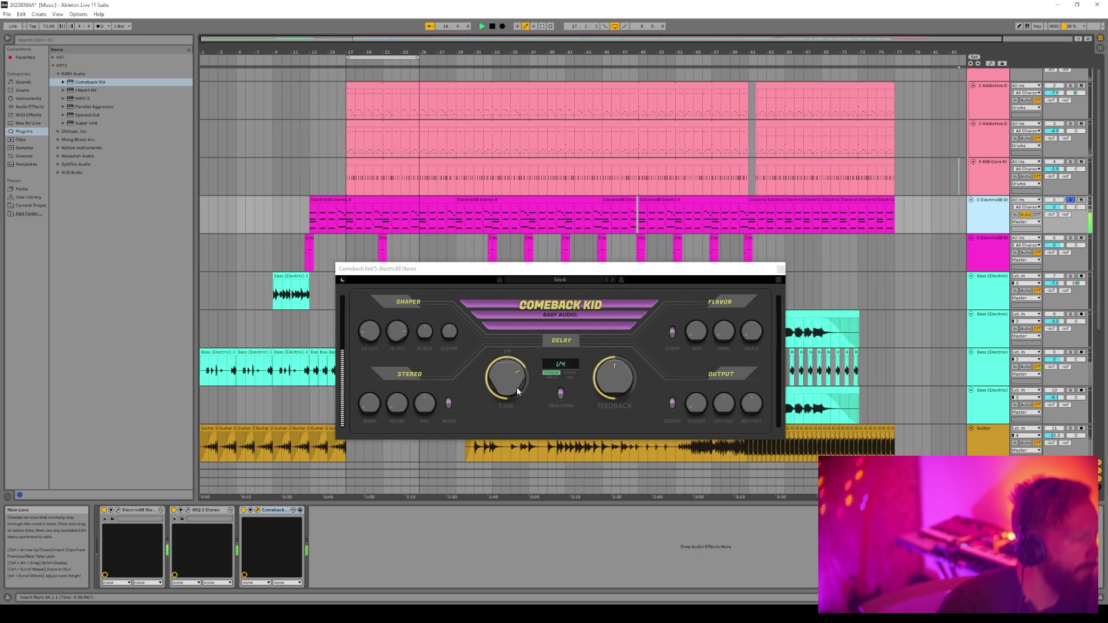
left_click(673, 335)
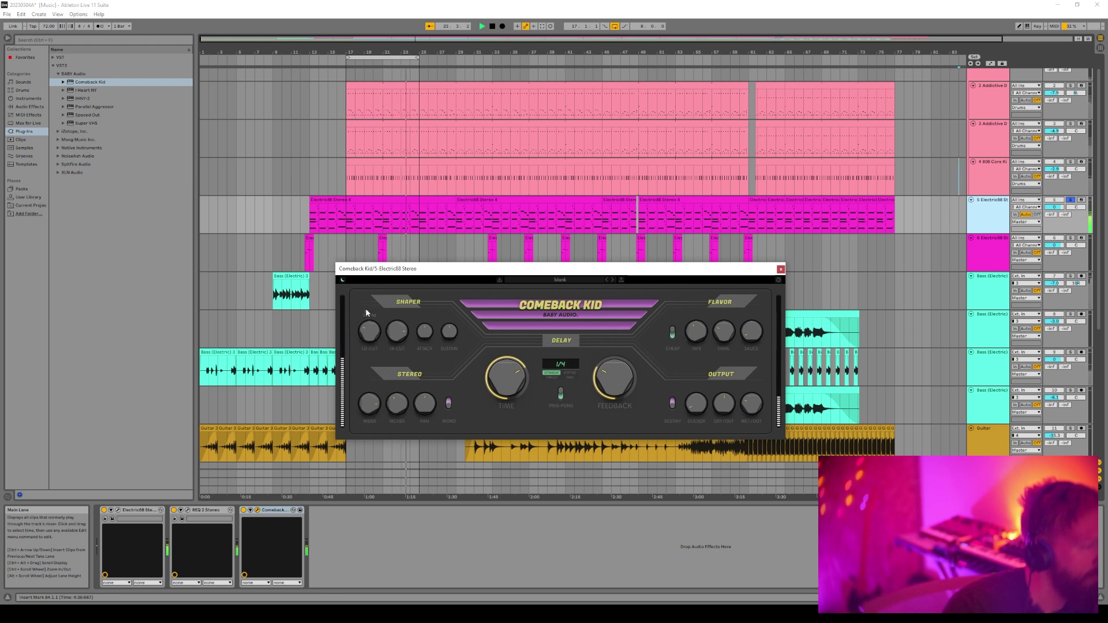
Move REQ 2 behind Comeback Kid on the first Electric88 track, check its curve, close both plug-in windows and unsolo the track
left_click_drag(206, 511, 314, 511)
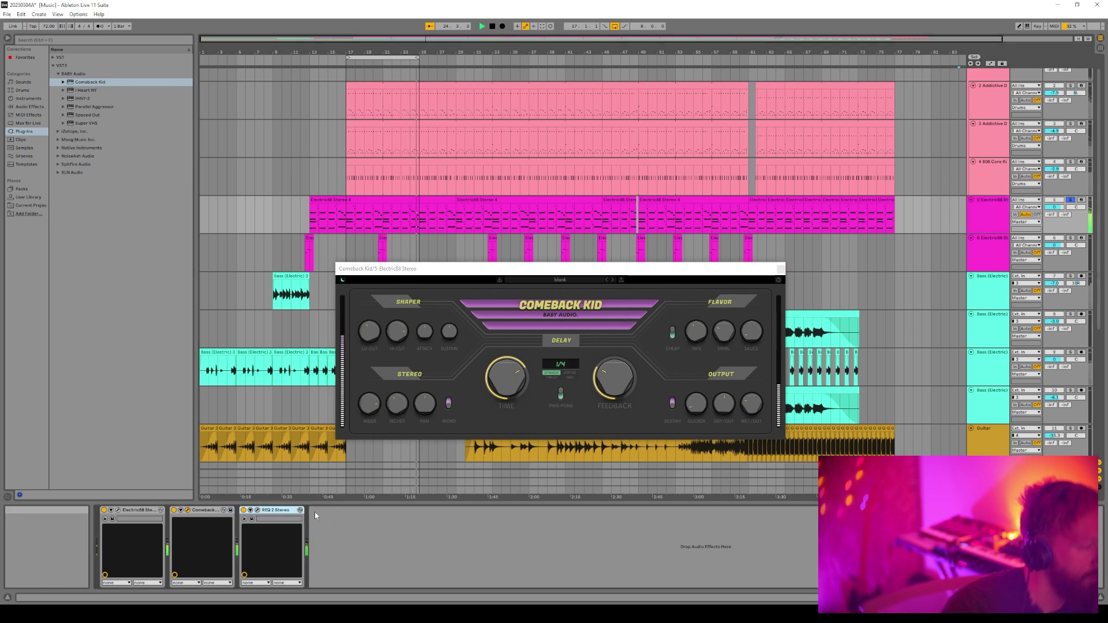
left_click(258, 512)
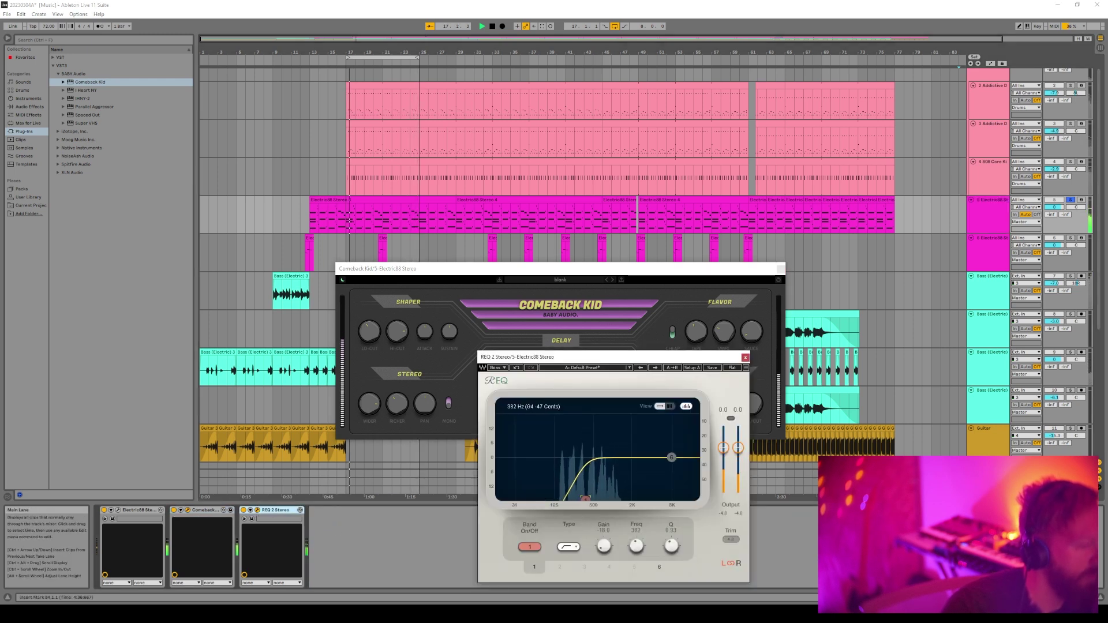
left_click(745, 357)
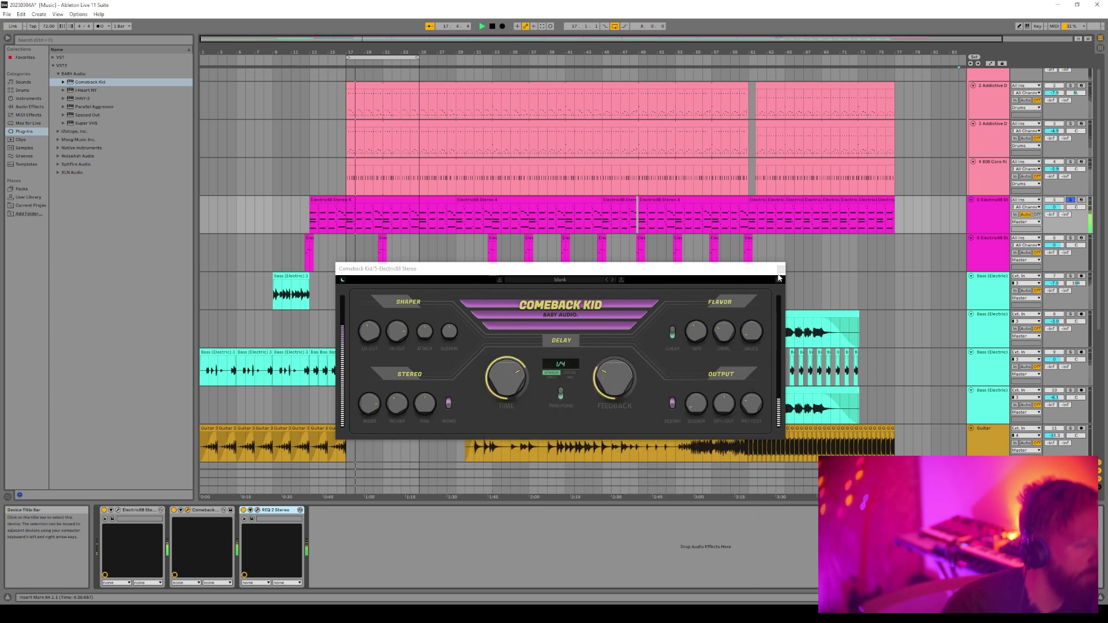
left_click(780, 269)
left_click(1071, 200)
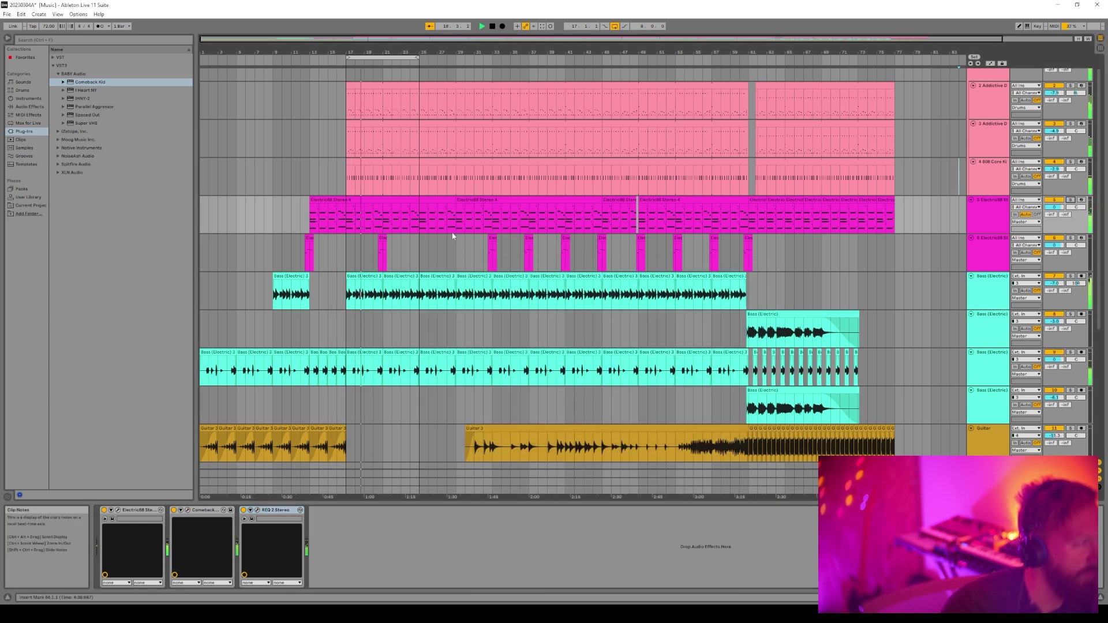
Copy Comeback Kid from the first Electric88 track to the second one and place it before REQ 2
left_click(431, 254)
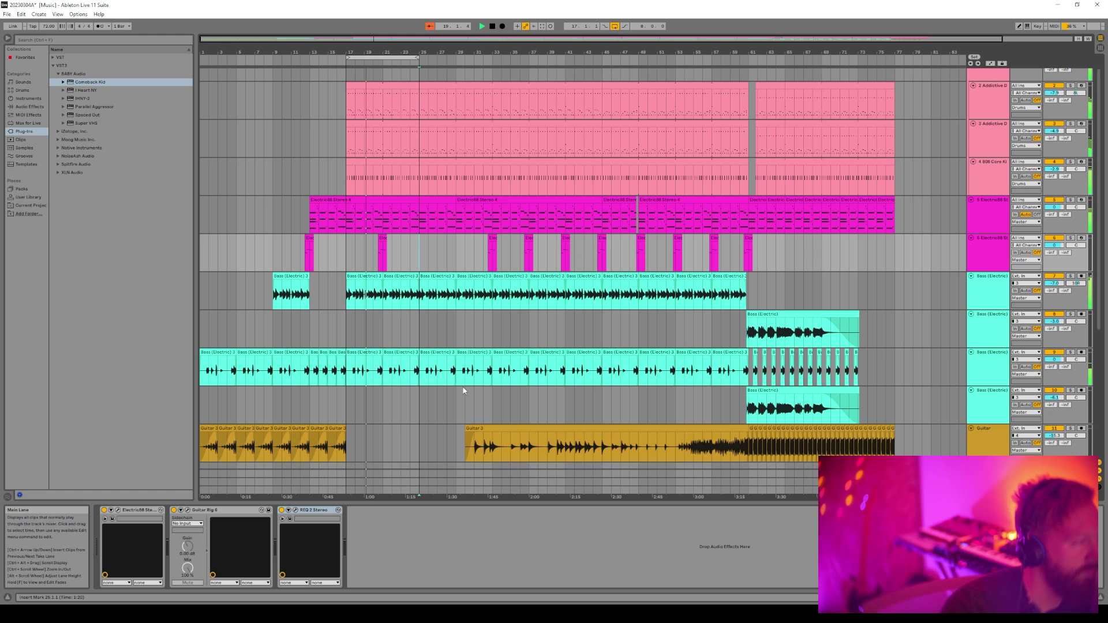
left_click(974, 199)
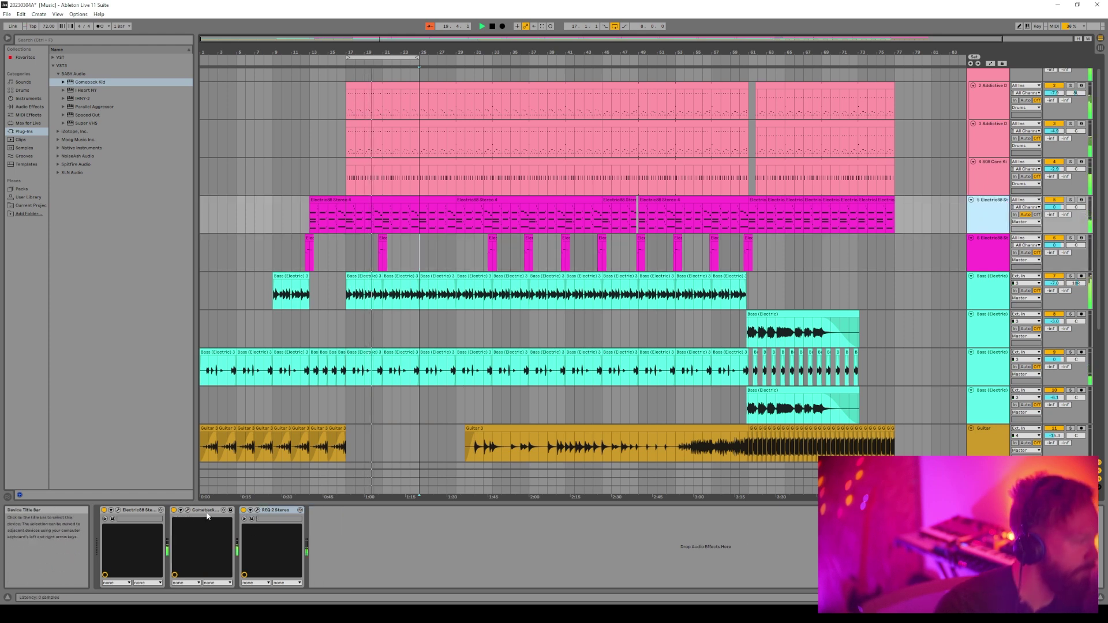
left_click(989, 254)
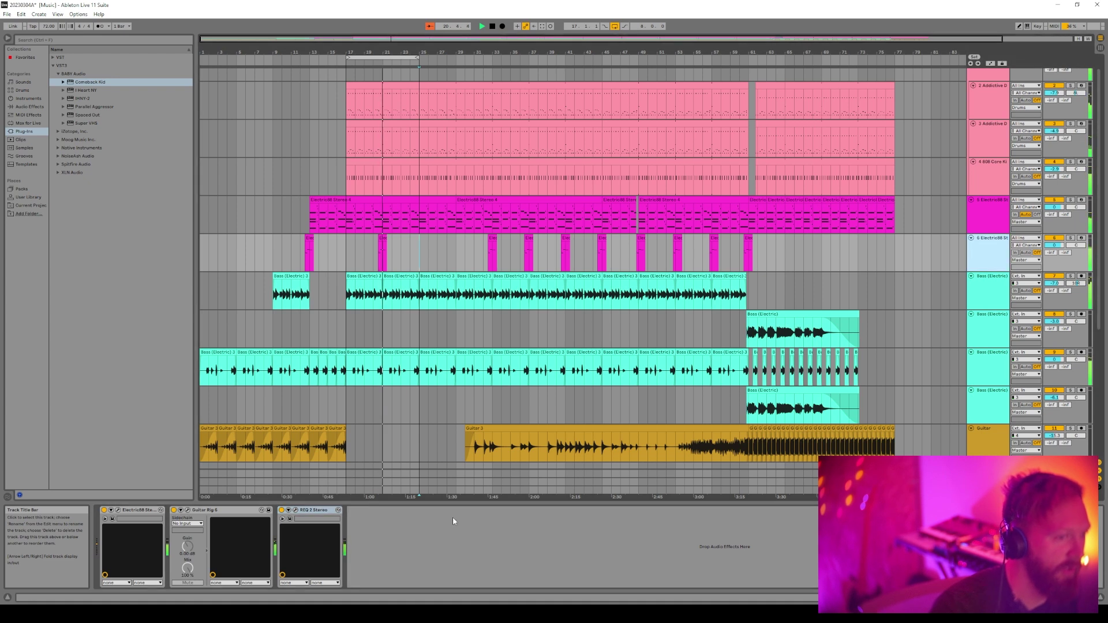
left_click(362, 522)
key("ctrl+v")
left_click_drag(378, 515, 295, 511)
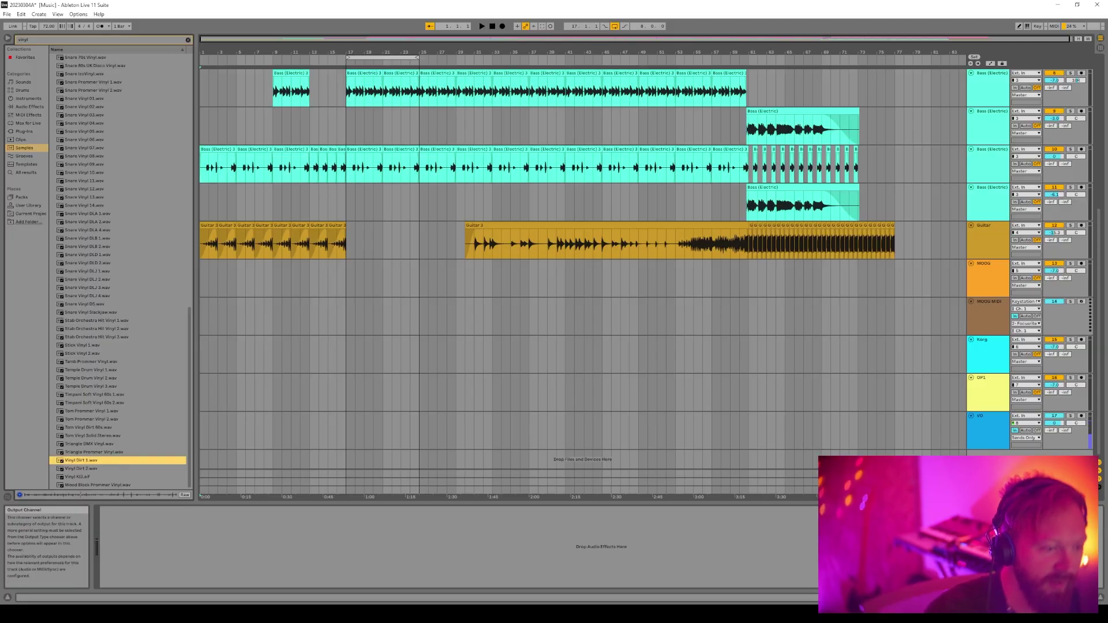
Insert a new audio track directly below the OP1 track and place the Vinyl Dirt 1.wav sample on it
left_click(1060, 441)
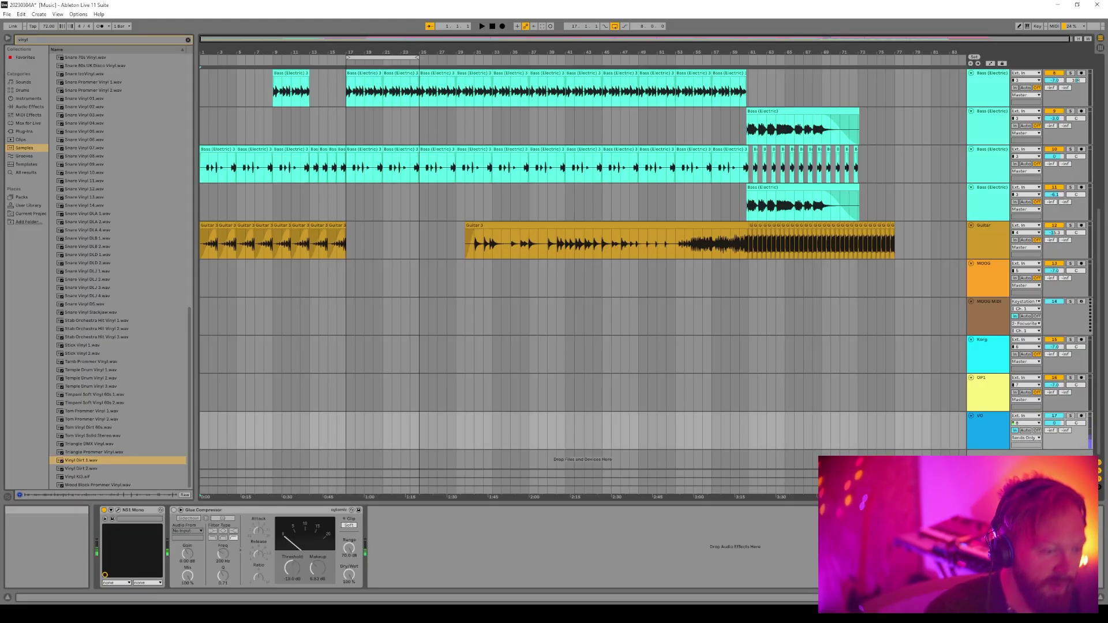
key("ctrl+t")
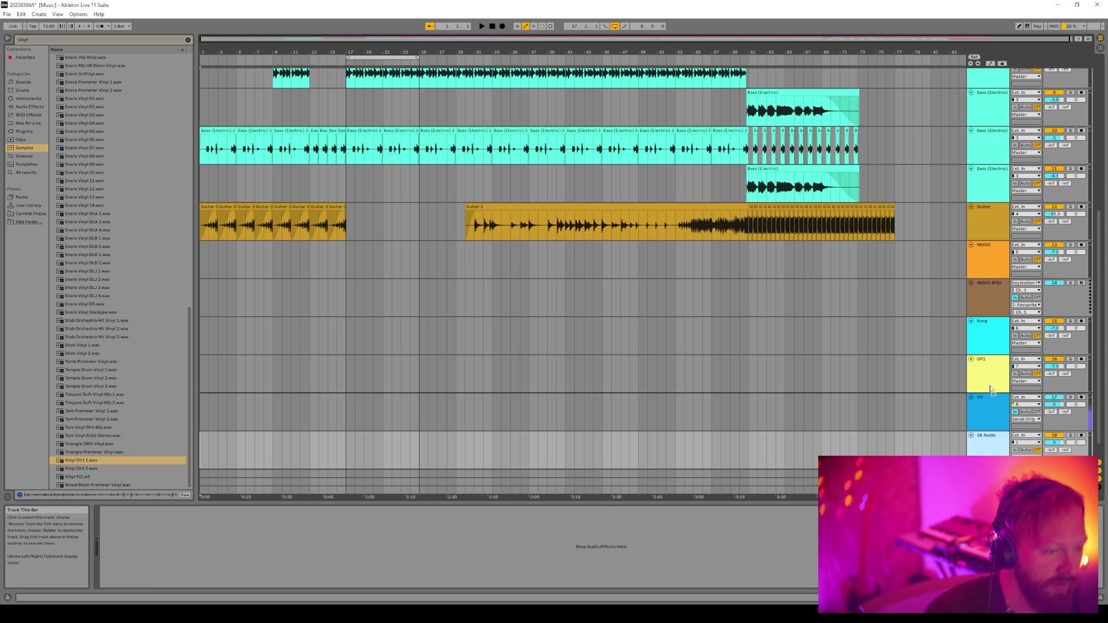
left_click_drag(663, 401, 664, 404)
left_click(71, 461)
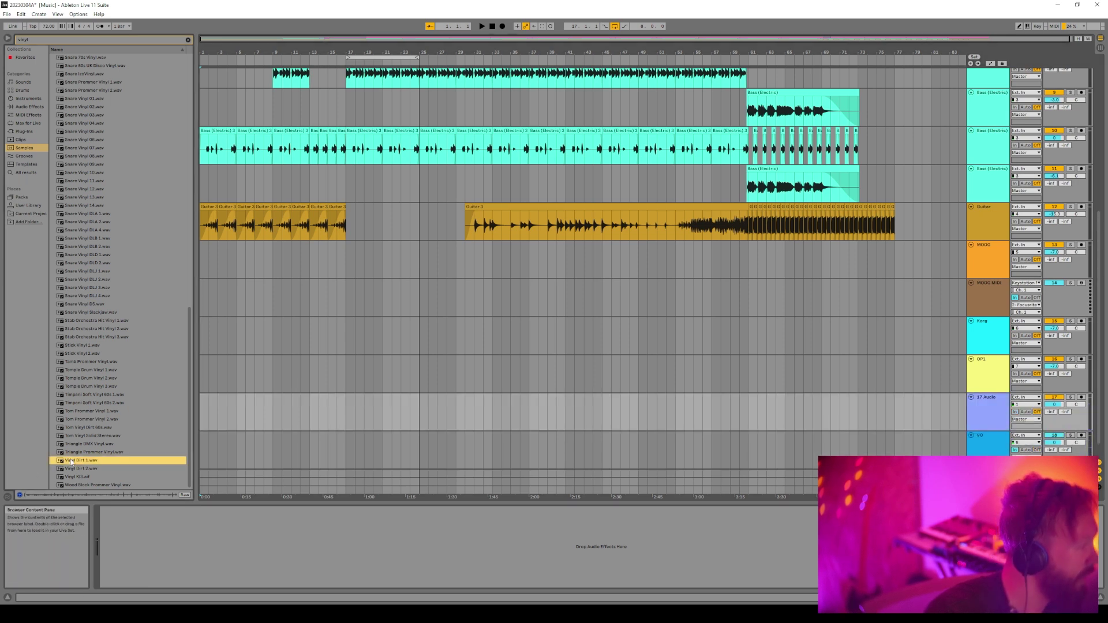
left_click_drag(202, 421, 703, 398)
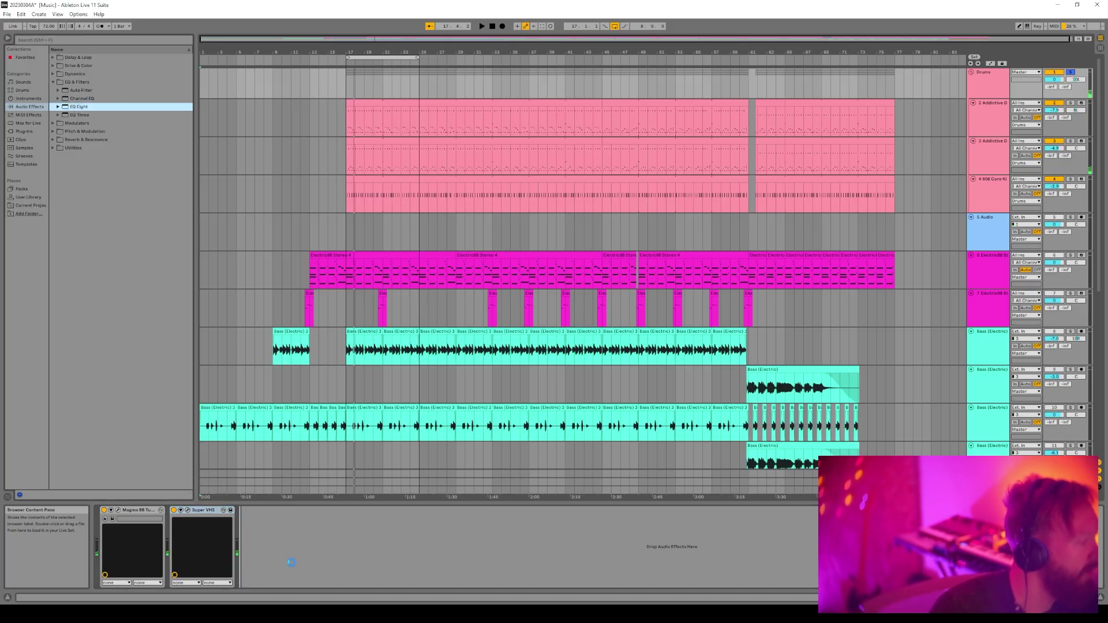
Add EQ Eight after Super VHS on the Drums group, shift its high-frequency cut upward during playback and unsolo the group
left_click_drag(291, 562, 292, 562)
key("space")
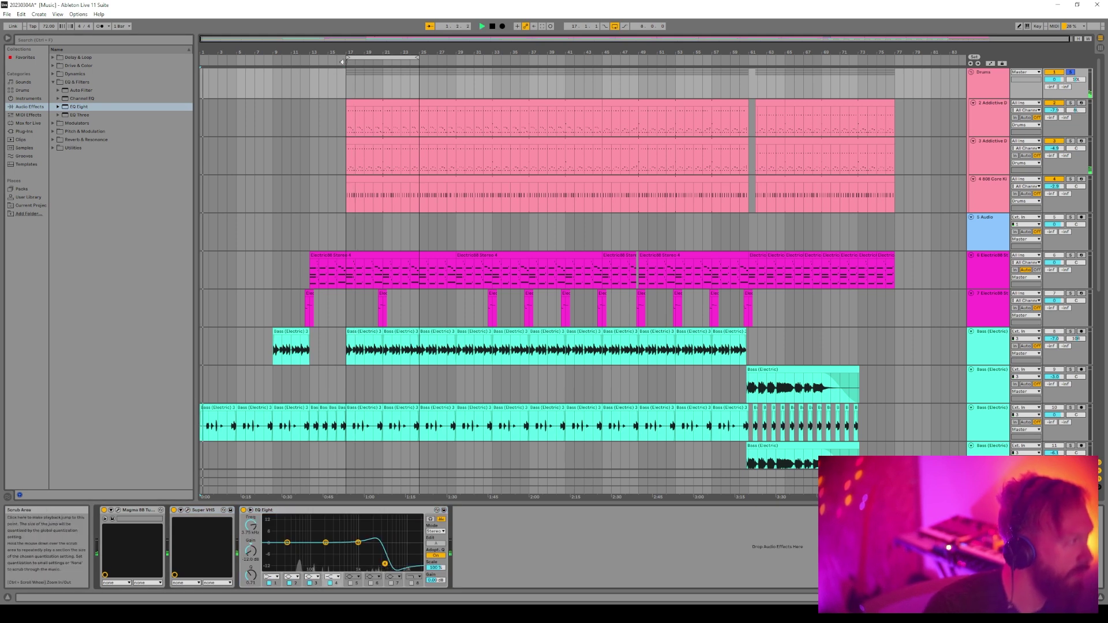
left_click_drag(386, 565, 394, 560)
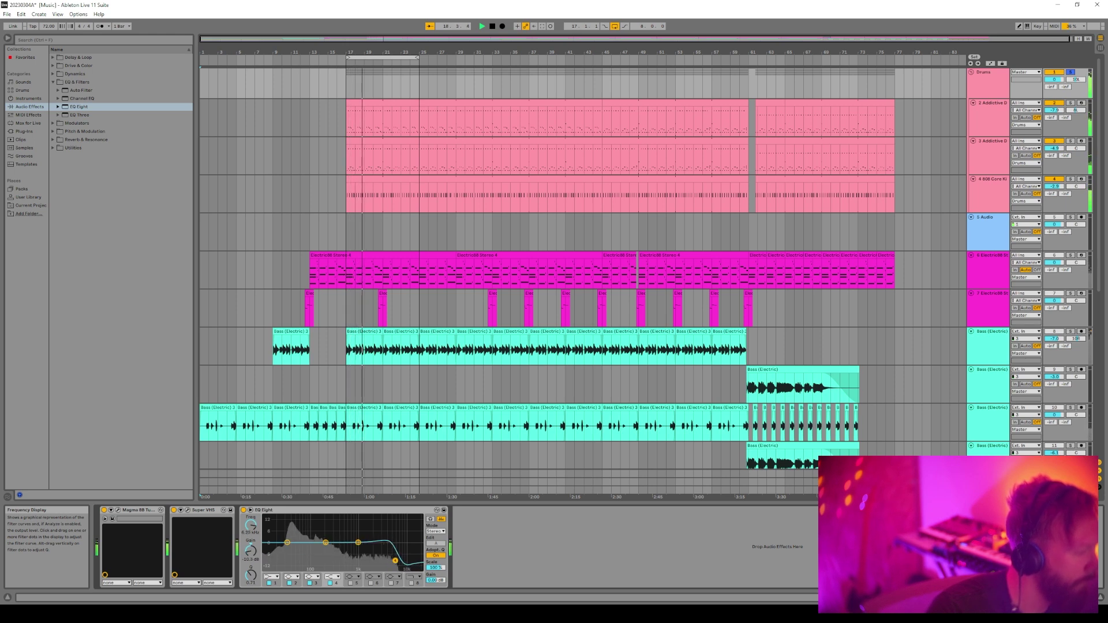
left_click(1072, 72)
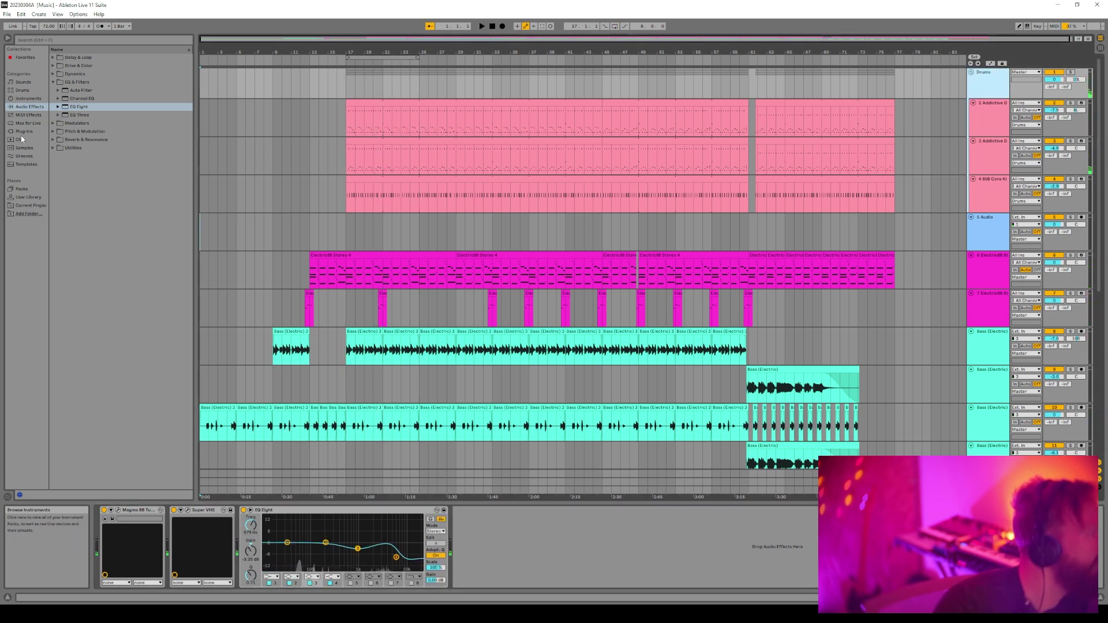
Add iZotope Trash 2 from the VST3 plug-ins to the end of the Drums group's effect chain
left_click(26, 132)
left_click(53, 66)
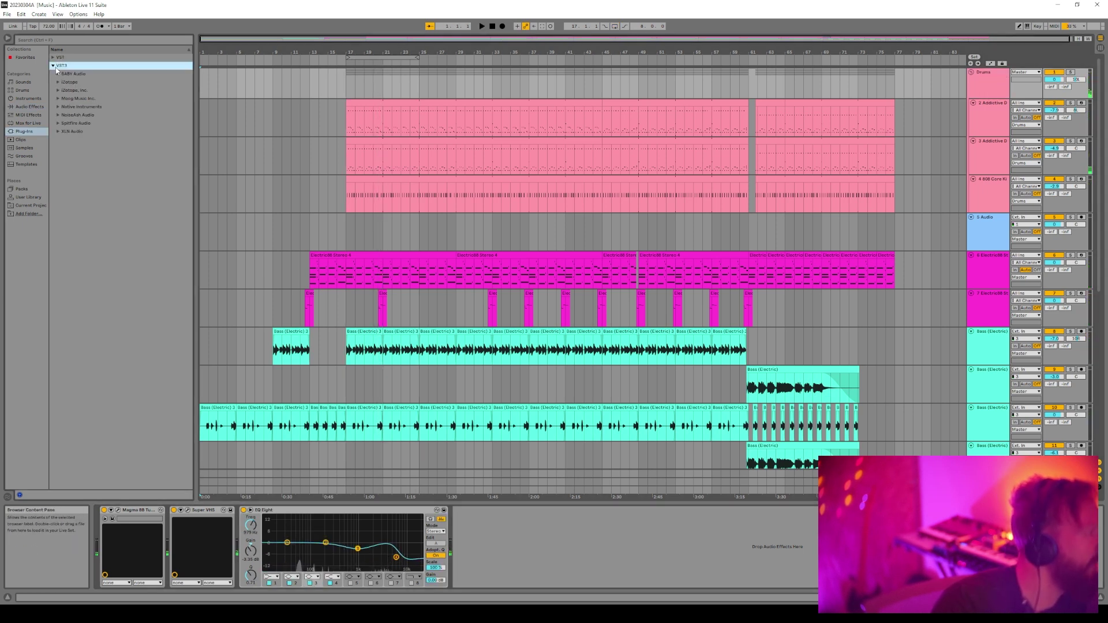
left_click(59, 81)
left_click(60, 83)
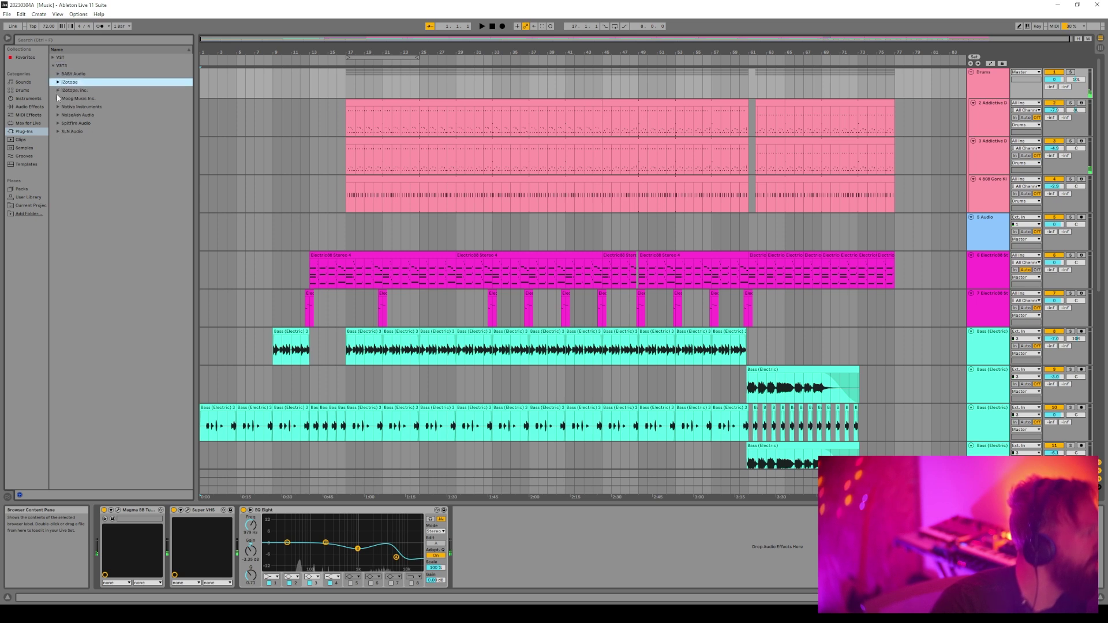
left_click(58, 90)
left_click(89, 106)
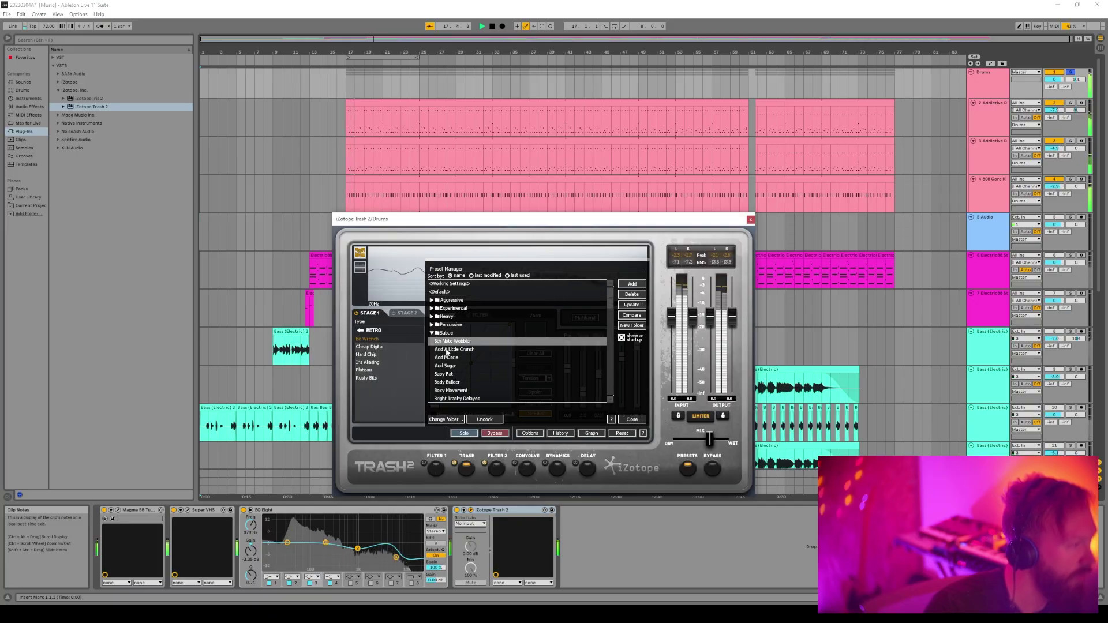
Audition Trash 2 presets on the soloed Drums group during playback, including Add Muscle and Baby Fat from the Subtle folder
scroll(462, 347, "down", 2)
left_click(456, 338)
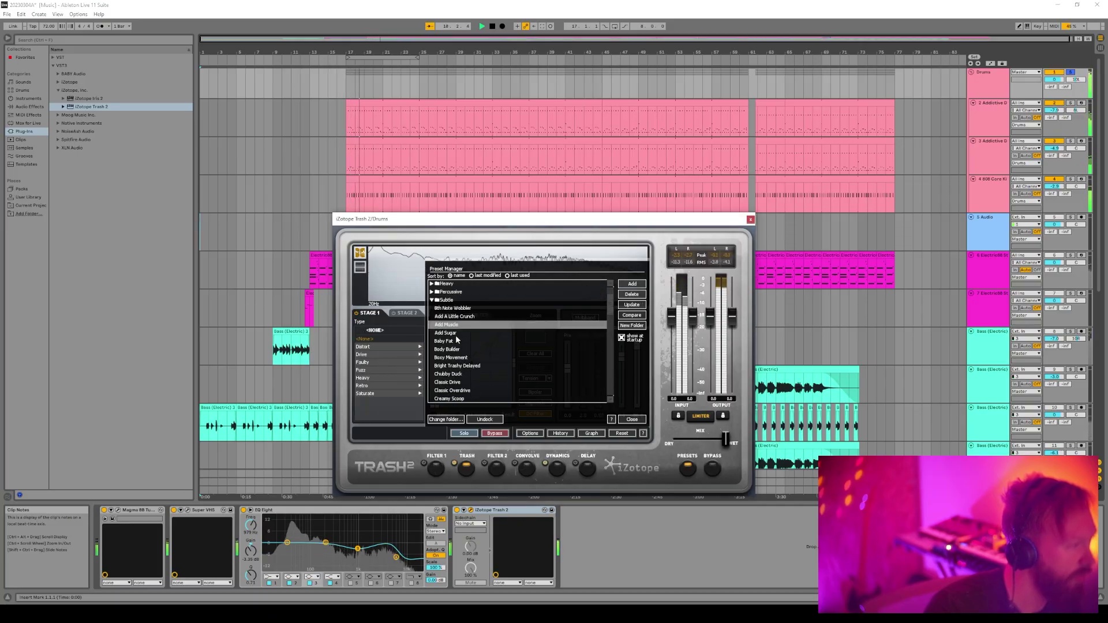
left_click(457, 341)
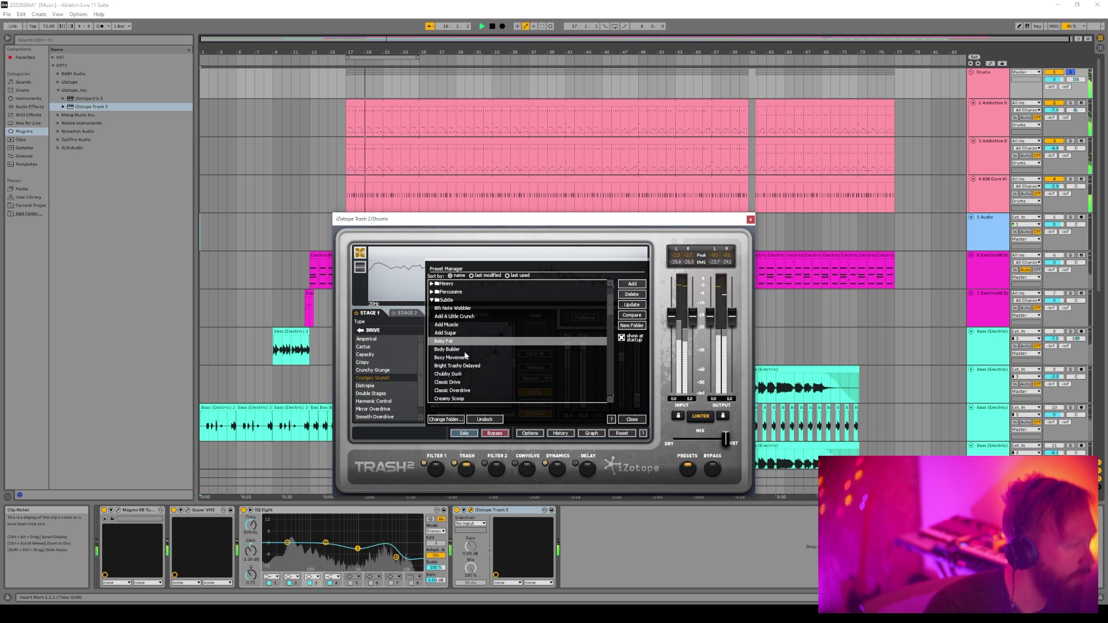
left_click(465, 357)
scroll(474, 361, "down", 1)
scroll(484, 363, "down", 1)
left_click(465, 334)
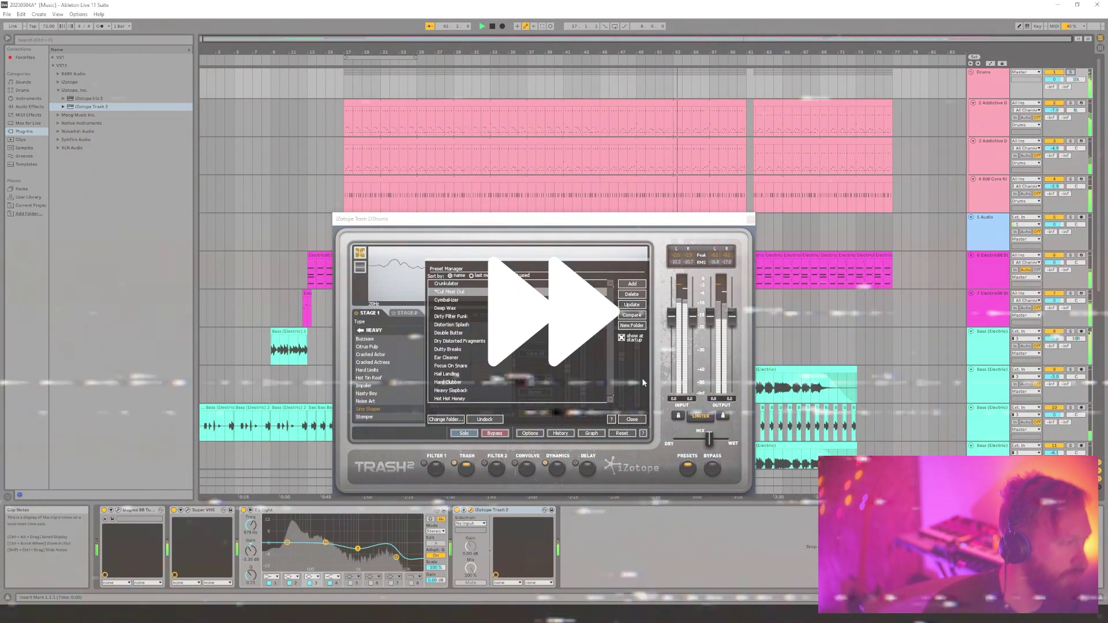
Save the current Live Set
left_click(4, 15)
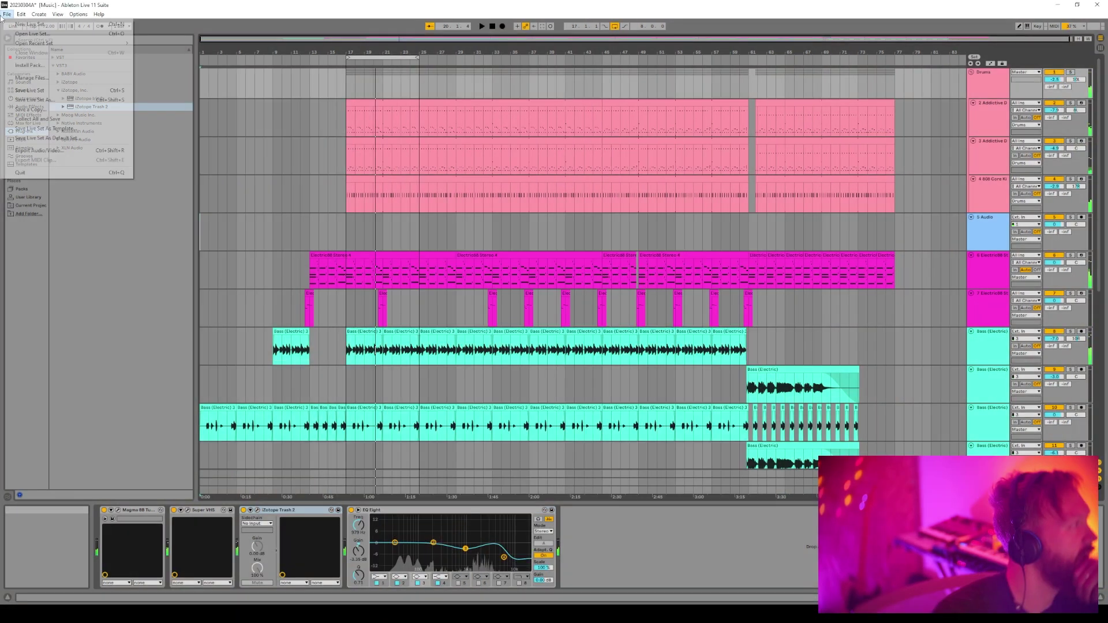
left_click(29, 90)
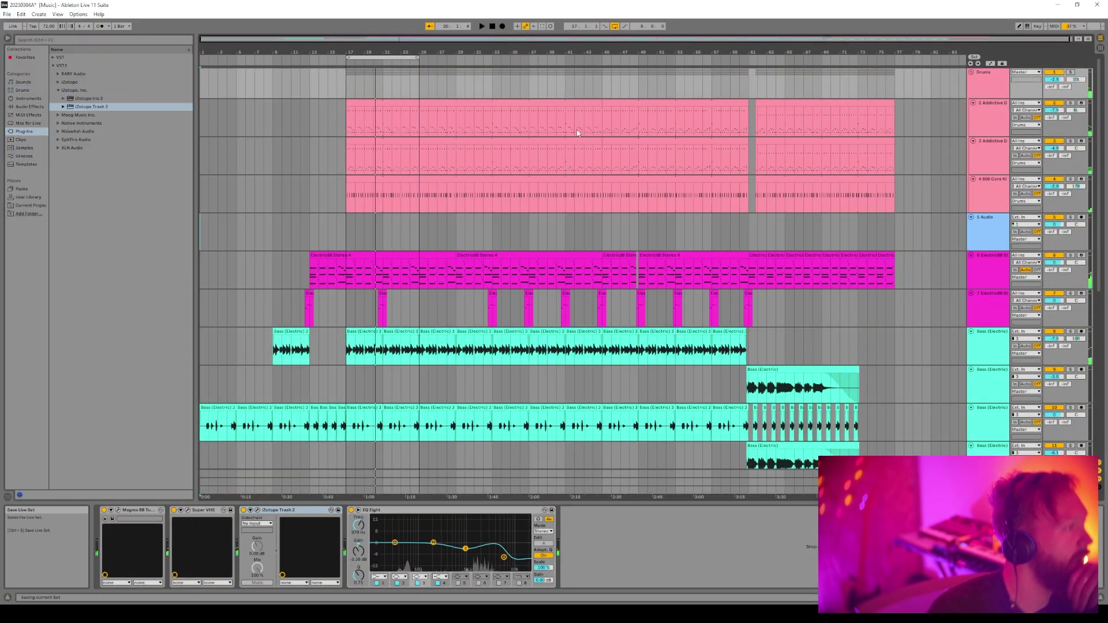
Pull the lowest band of the Drums group's EQ Eight down to reduce the low end, and play the song to check it
left_click(997, 91)
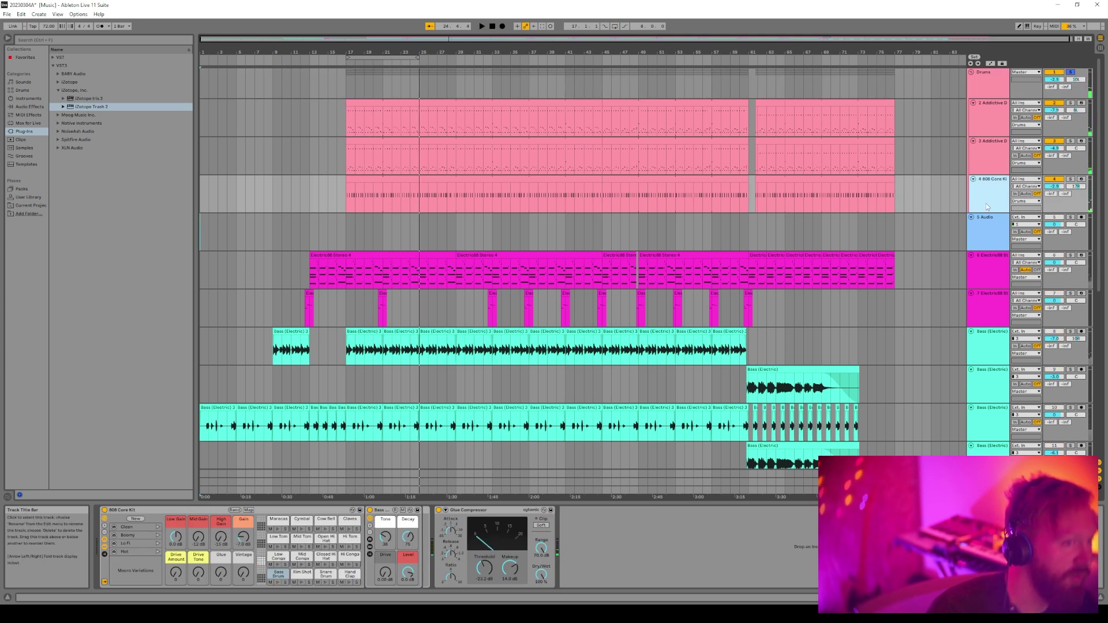
left_click(963, 93)
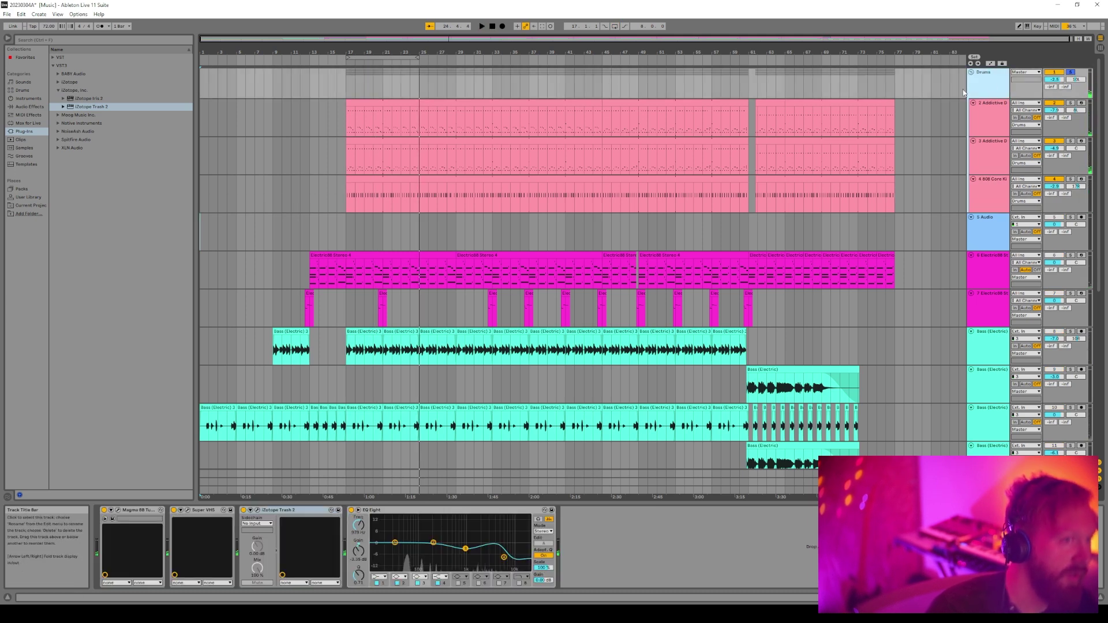
left_click(28, 107)
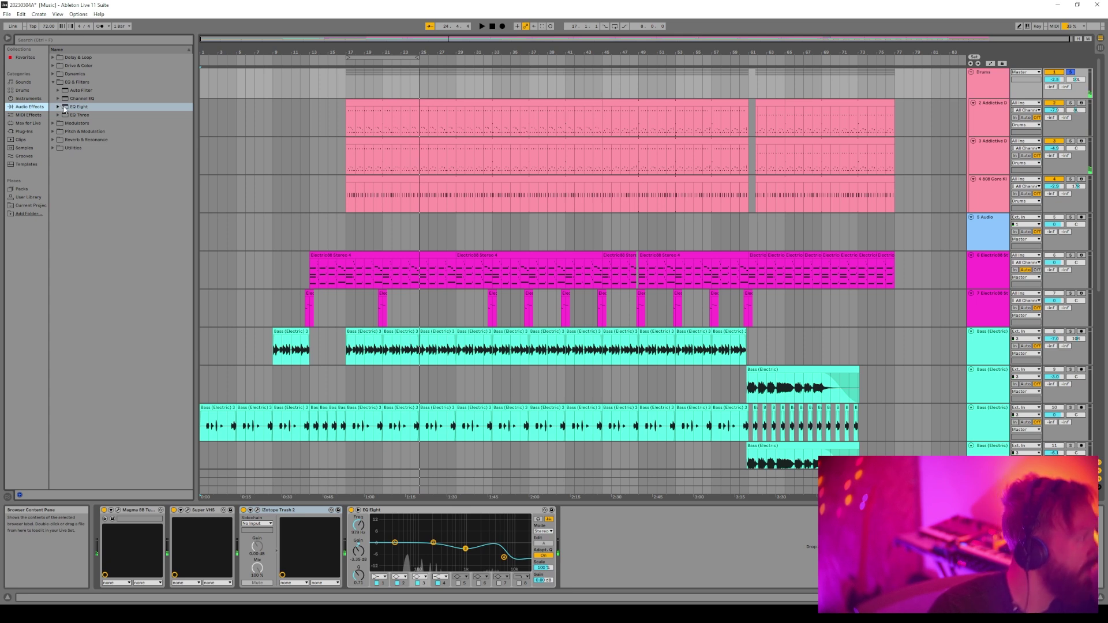
left_click(65, 108)
left_click_drag(395, 543, 411, 564)
key("space")
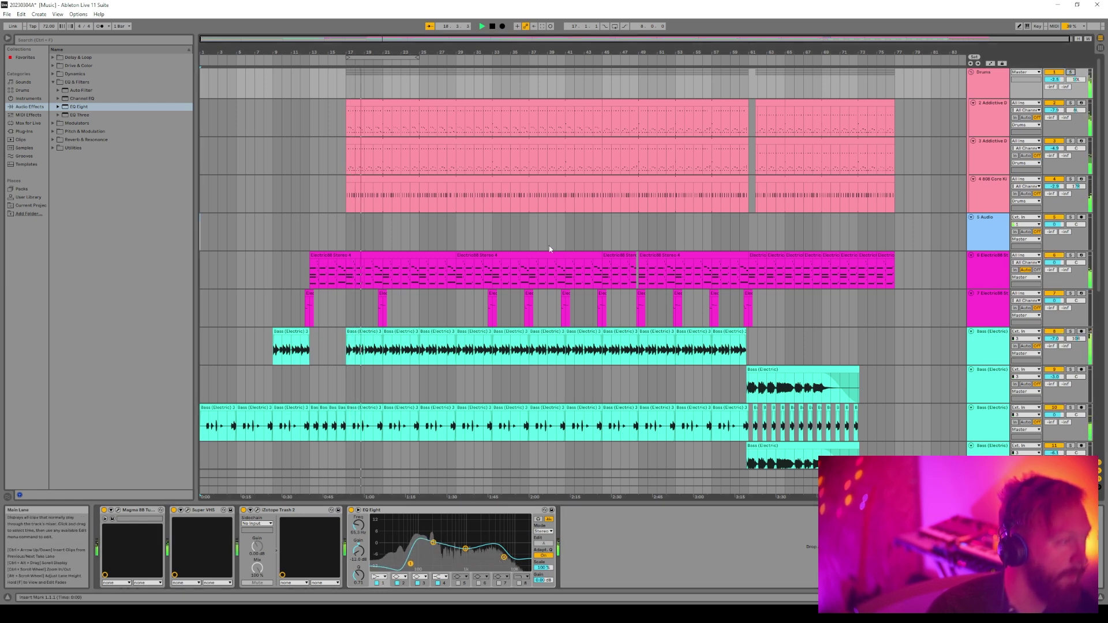
Inspect Guitar Rig 6 on the first Bass (Electric) track while that track plays soloed
left_click(376, 347)
scroll(375, 422, "down", 3)
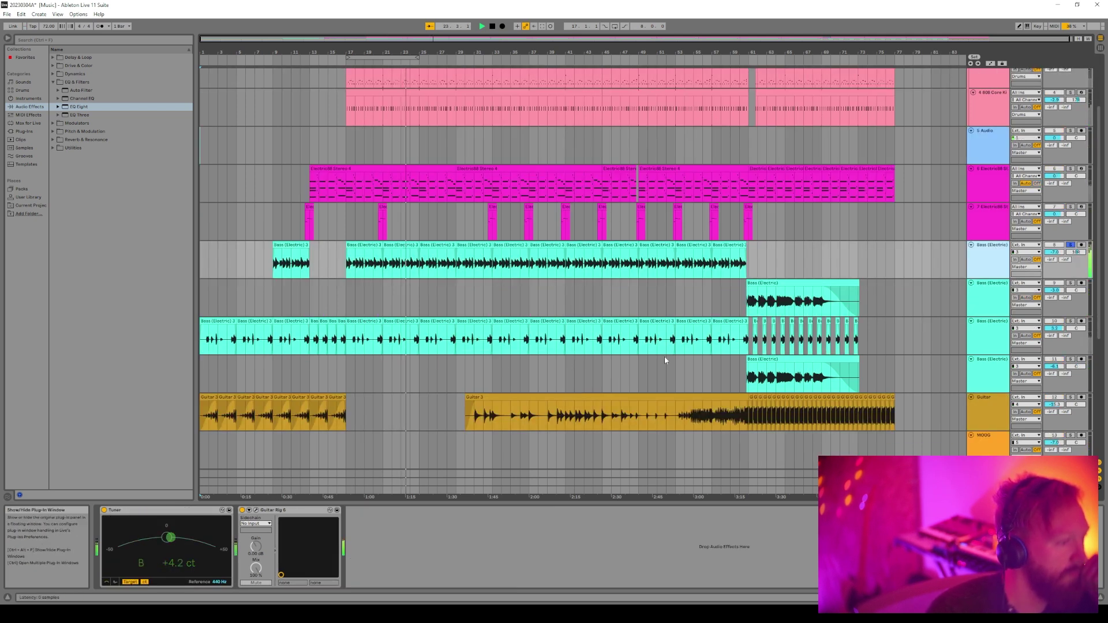
key("ctrl+alt+p")
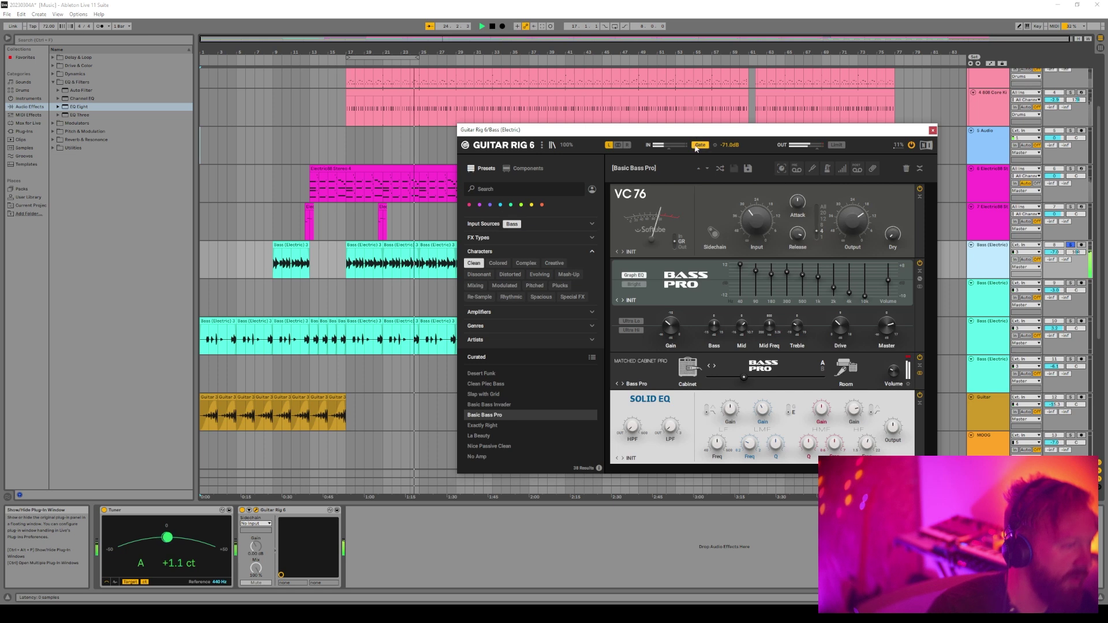
left_click_drag(696, 130, 659, 148)
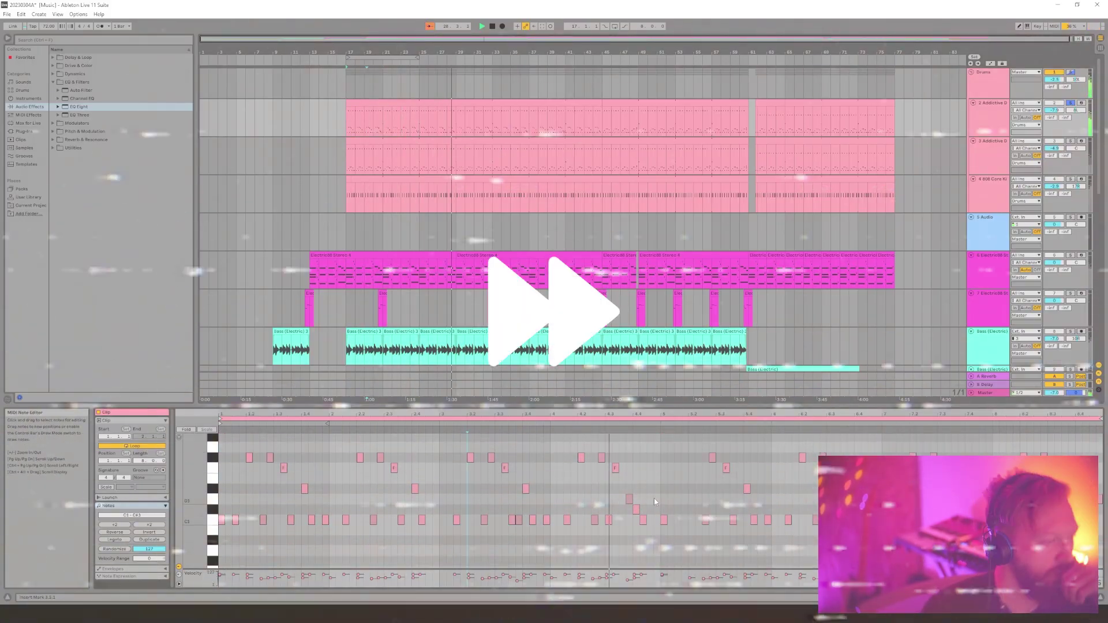
left_click(615, 141)
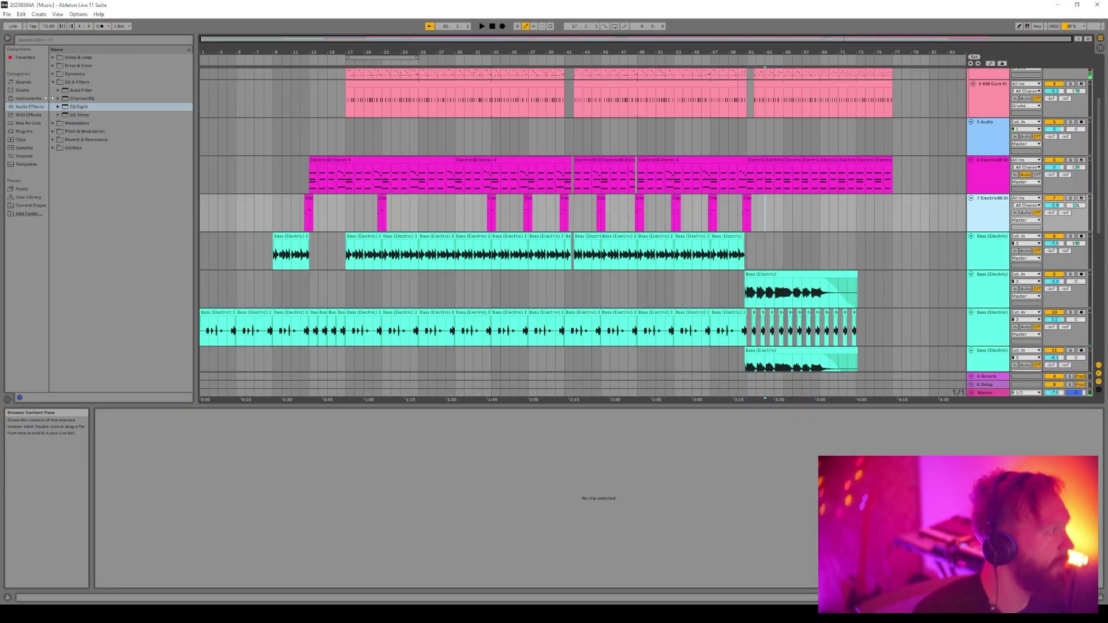
Add BABY Audio's Super VHS after REQ 2 on the second Electric88 track and move its window clear of the arrangement
left_click(24, 131)
left_click(59, 74)
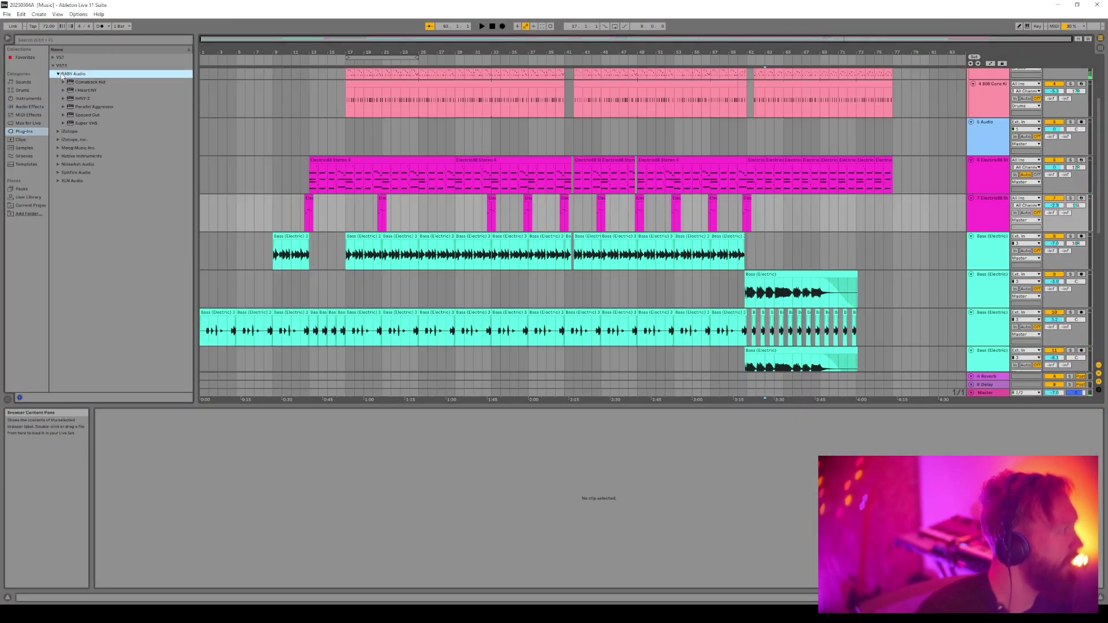
left_click(77, 123)
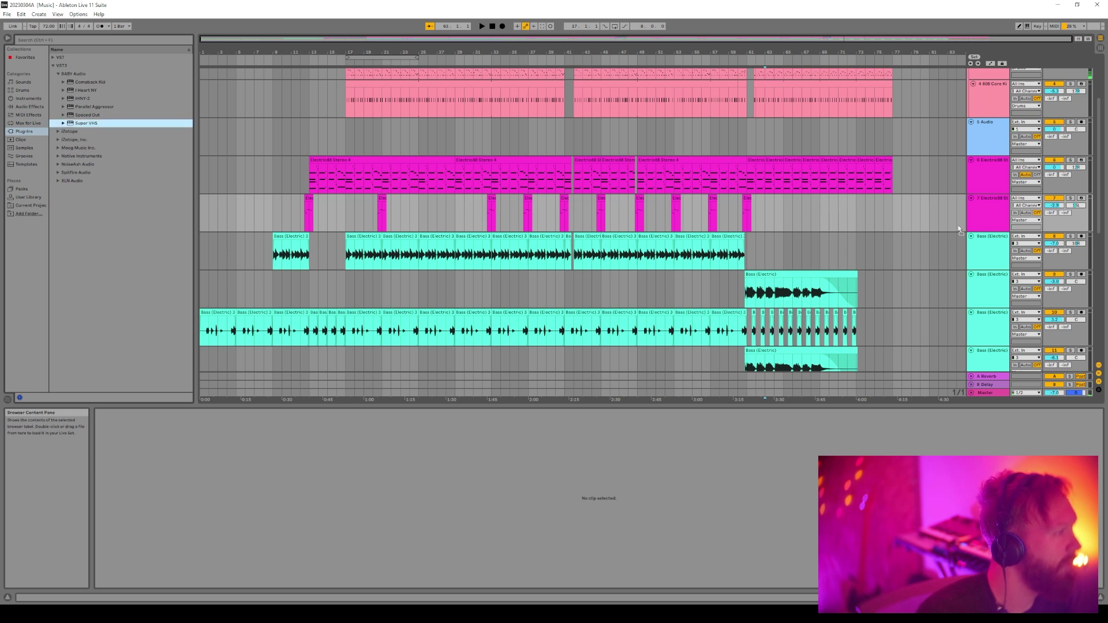
left_click_drag(991, 211, 991, 211)
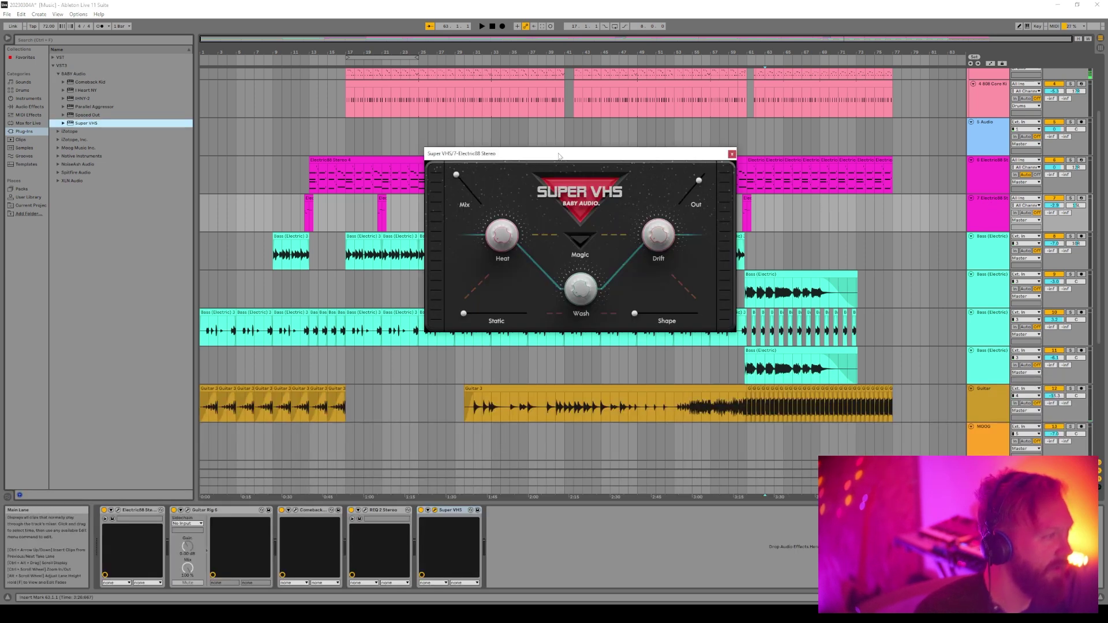
left_click_drag(559, 156, 598, 300)
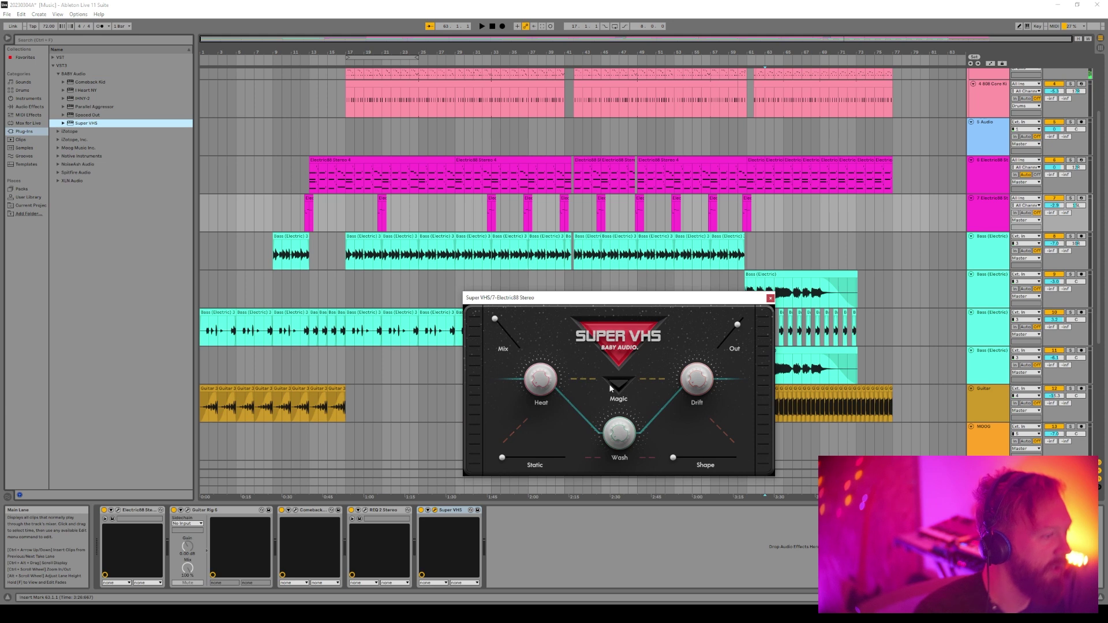
Turn on Magic in Super VHS on the second Electric88 track and check the sound in playback
left_click(482, 87)
key("space")
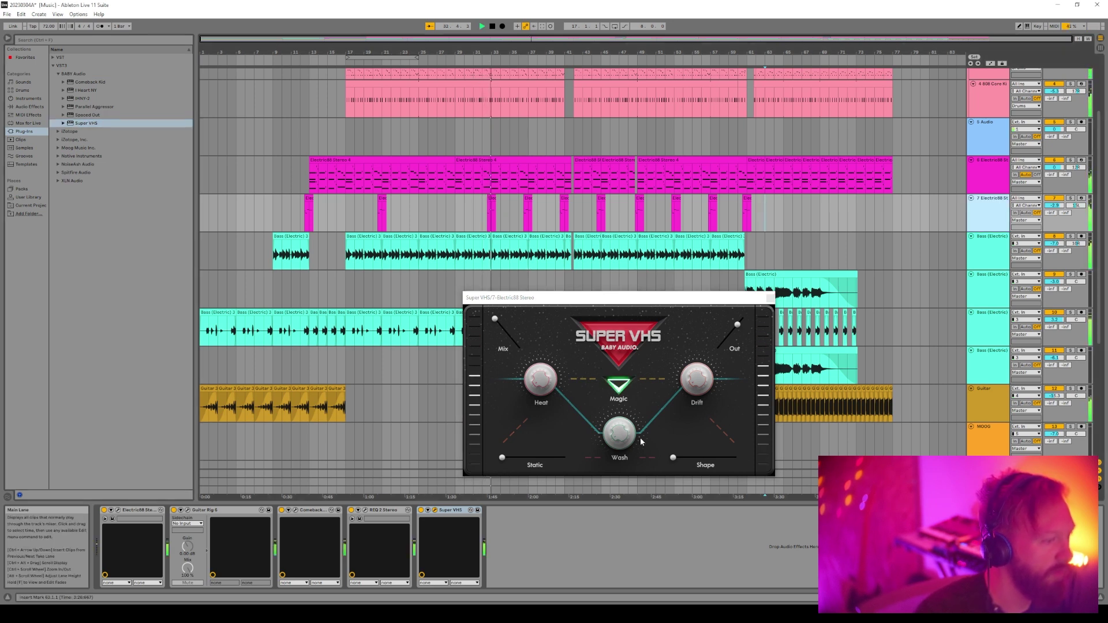
key("space")
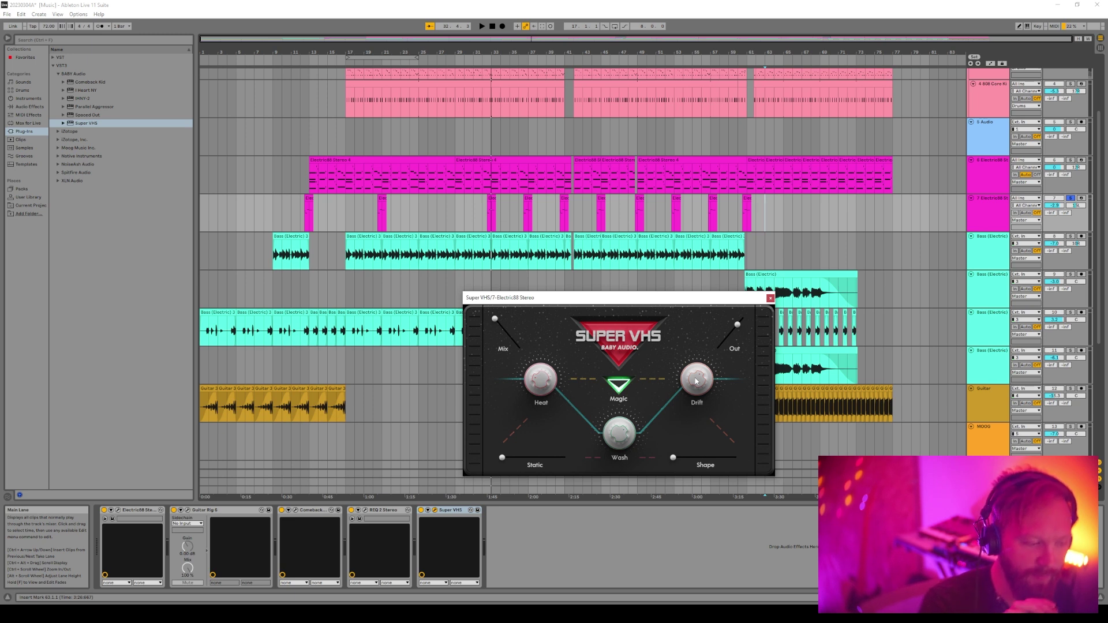
left_click(588, 222)
key("space")
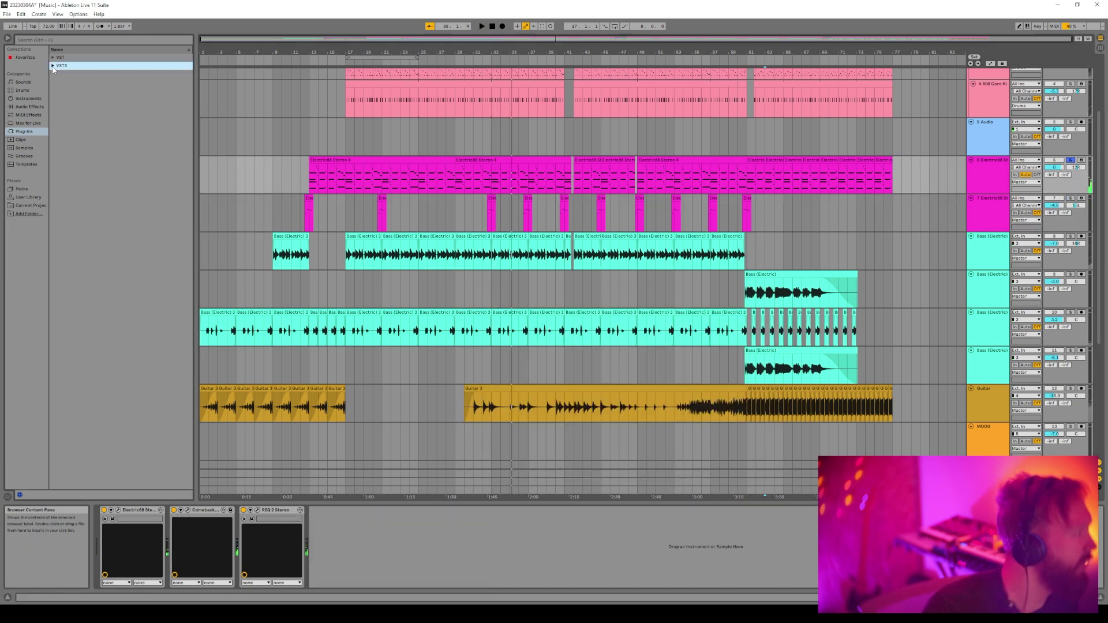
Add iZotope Vinyl after REQ 2 on the first Electric88 track and set its year to 1960 during playback
left_click(53, 59)
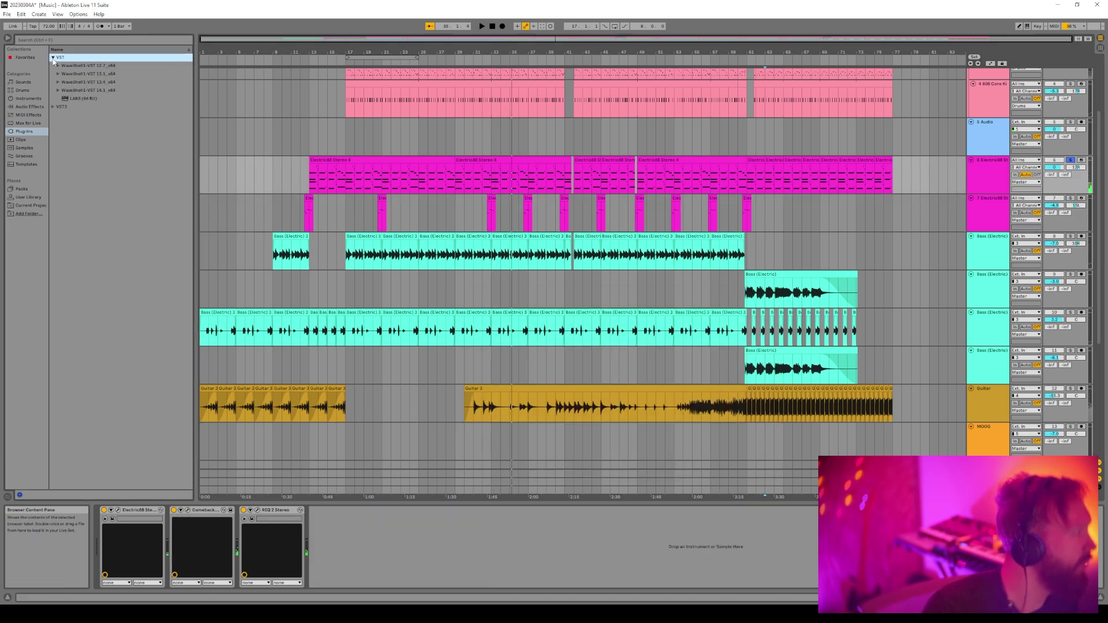
left_click(53, 106)
left_click(58, 82)
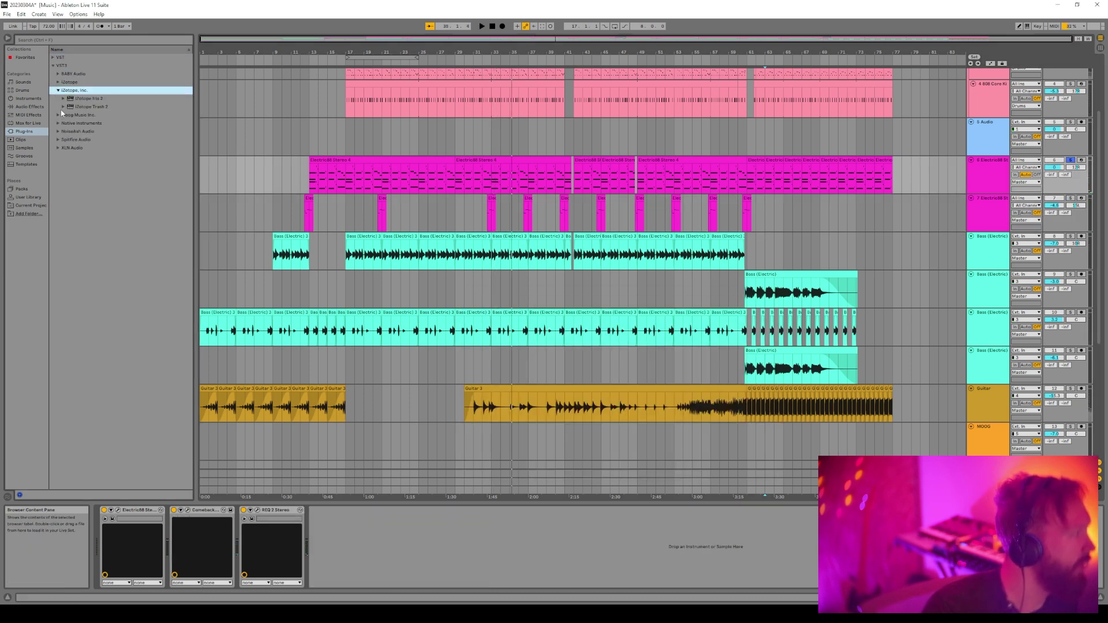
left_click(73, 90)
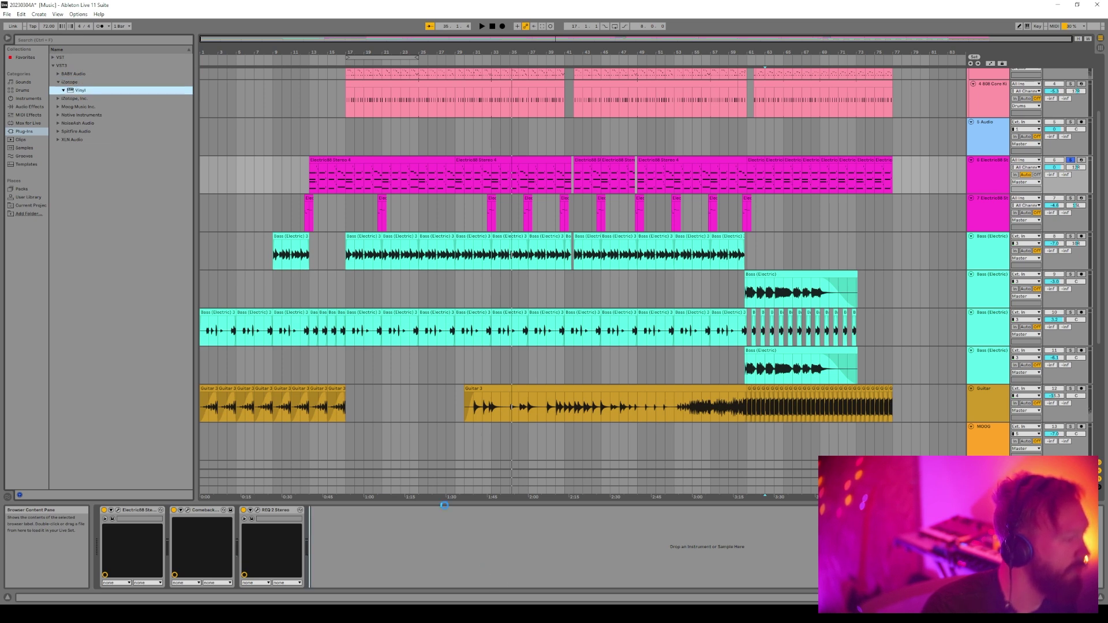
key("space")
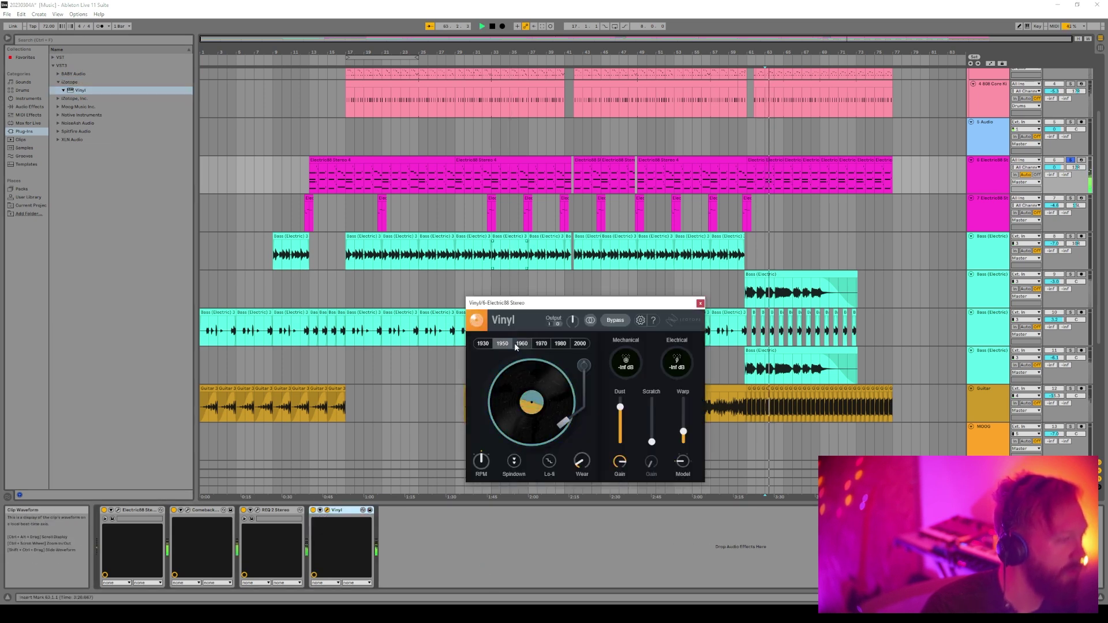
left_click(521, 344)
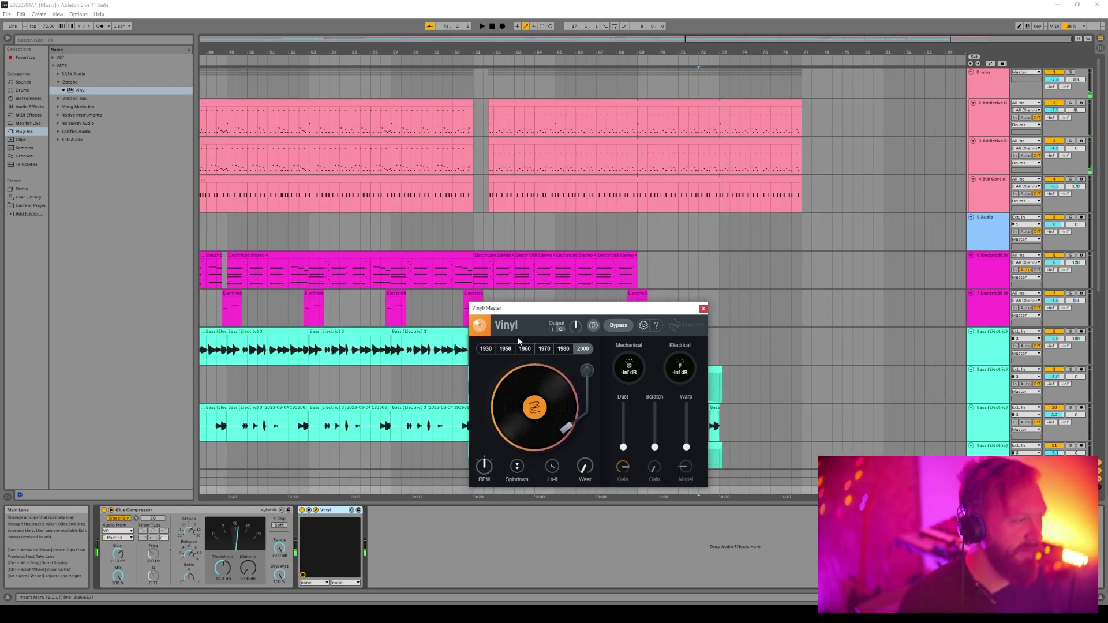
Try Vinyl's Spindown on the Master at the end of the song, and close the plug-in window
left_click_drag(529, 310, 400, 245)
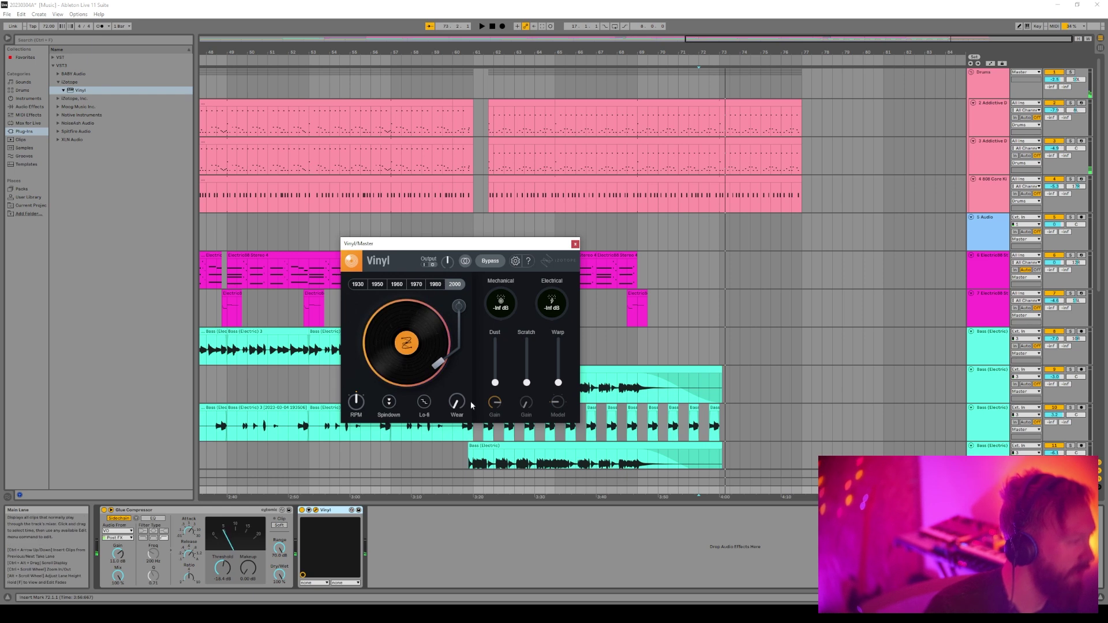
left_click(761, 62)
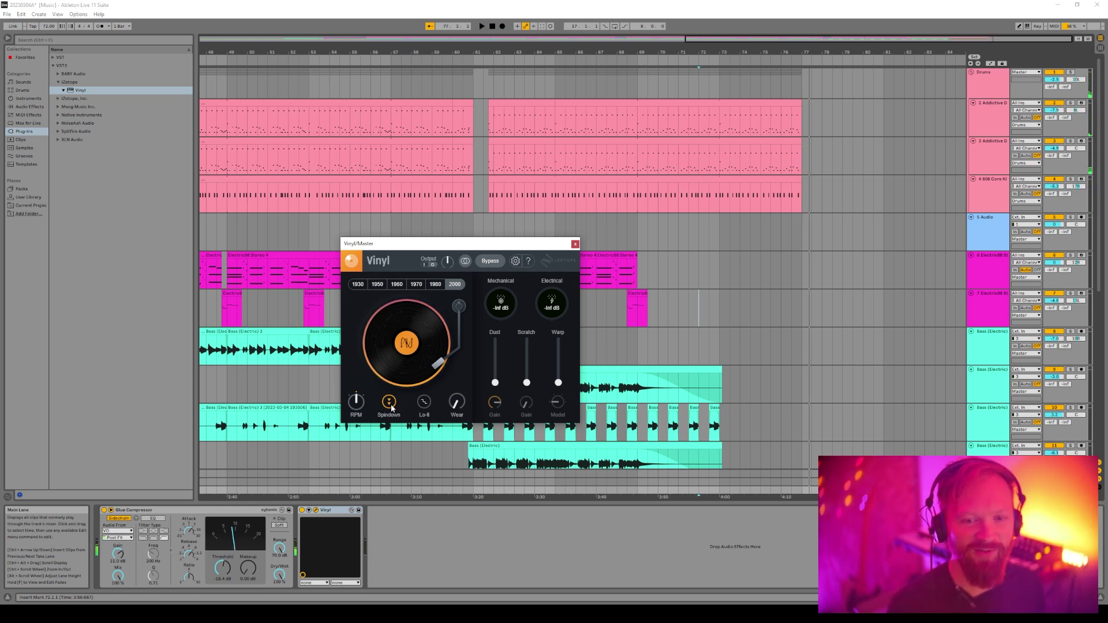
left_click(575, 245)
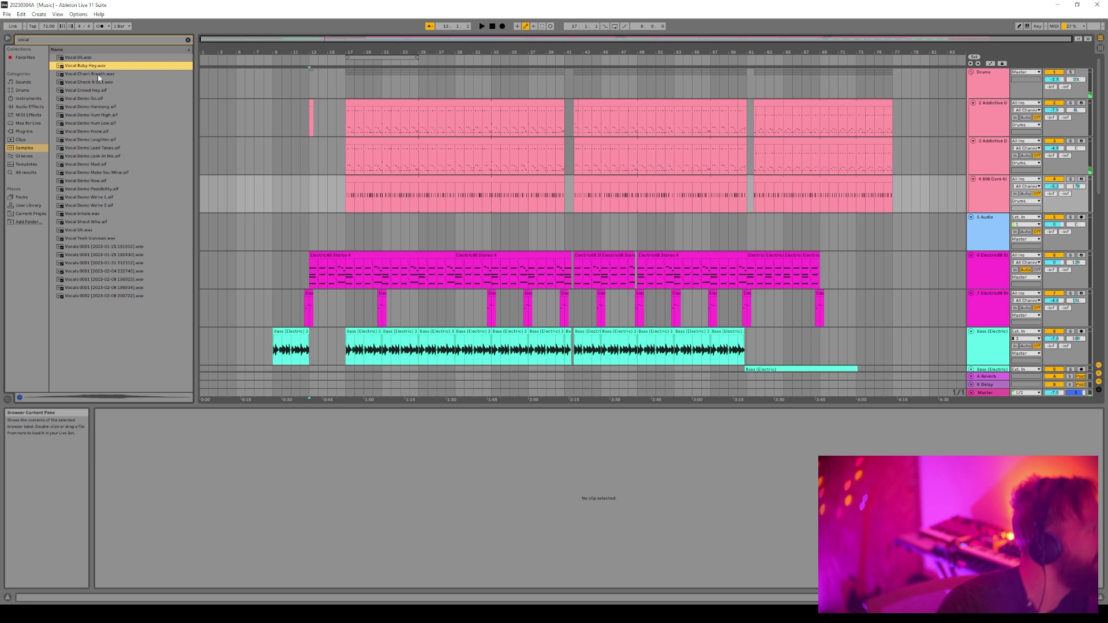
Audition the Vocal Chant Breath, Vocal Check It Out and Vocal Yeah Ironman samples
left_click(98, 74)
left_click(101, 83)
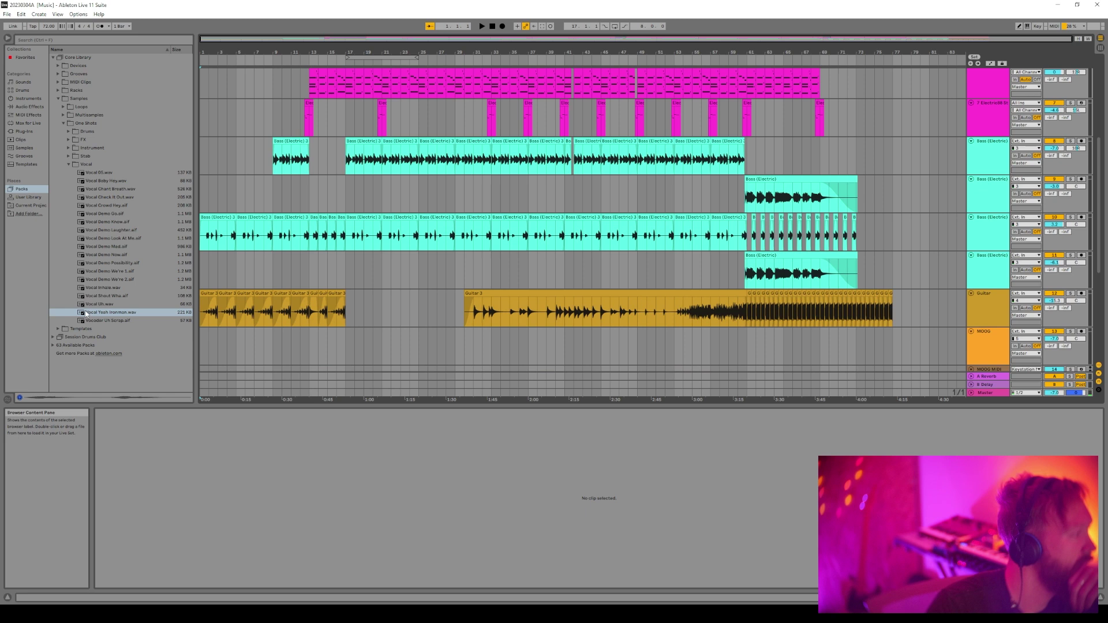
left_click(84, 314)
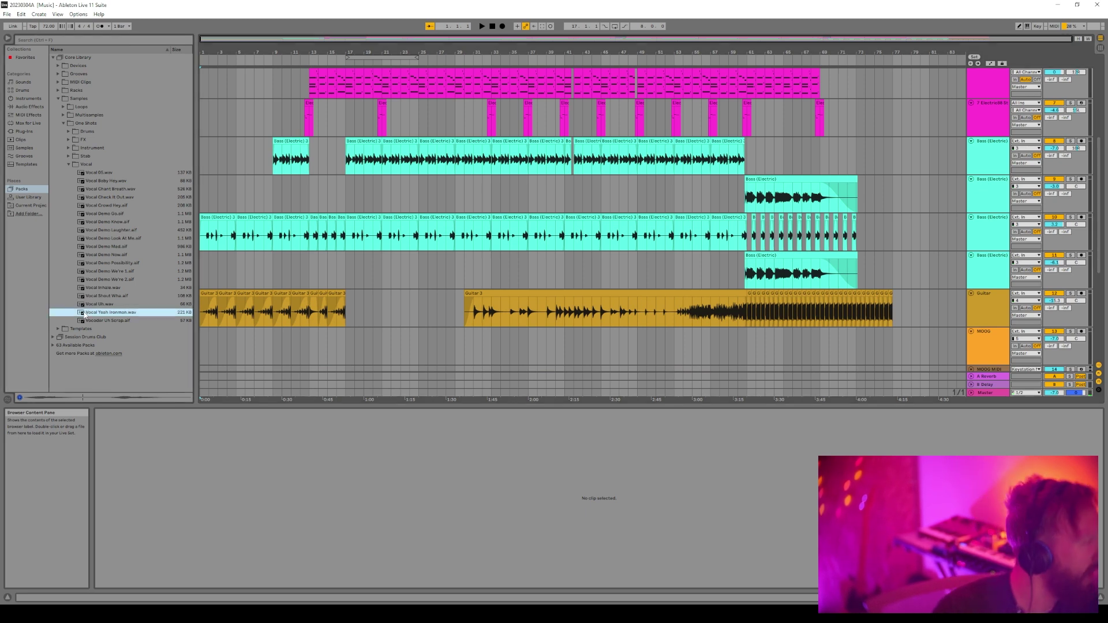
Paste another short Vocal Yeah Ironman slice after the existing chops in bar 17 and play back the pattern
scroll(836, 265, "down", 3)
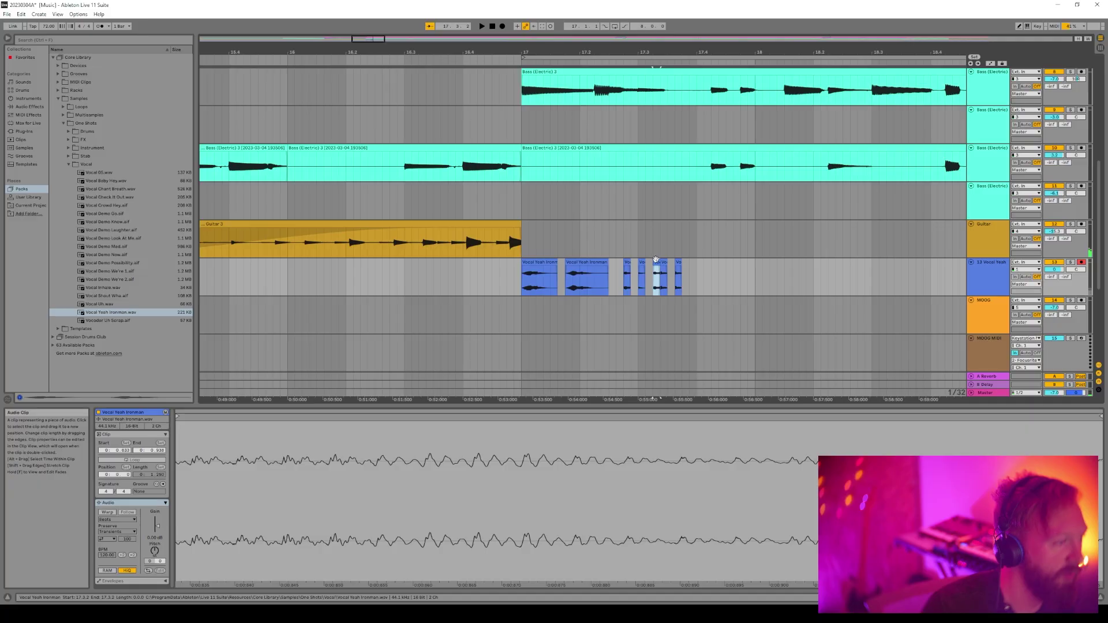
left_click(687, 269)
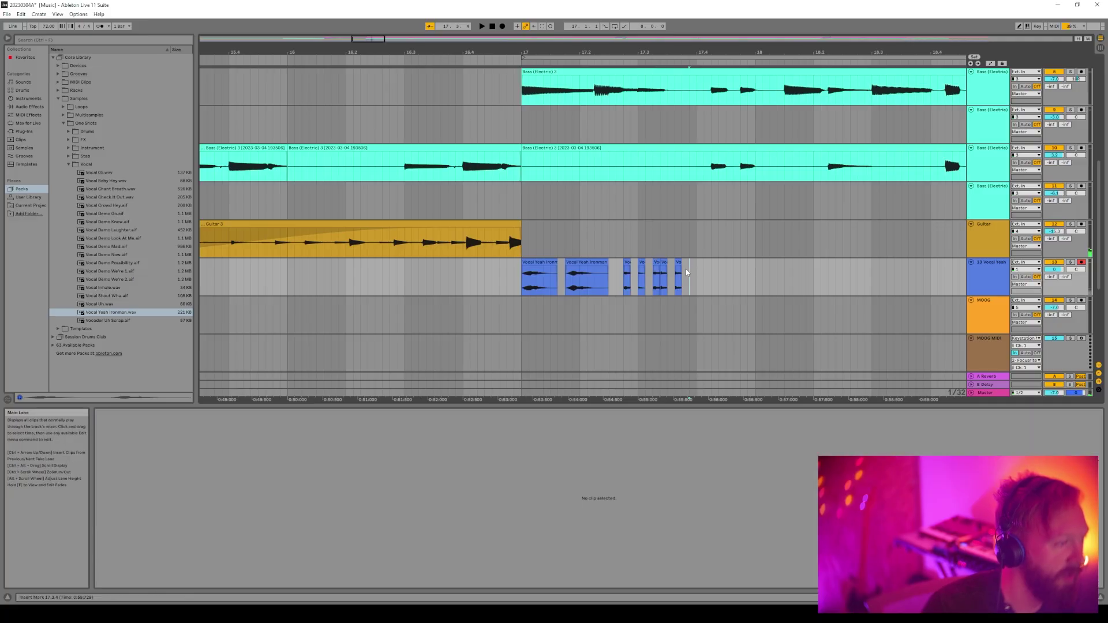
key("ctrl+v")
key("space")
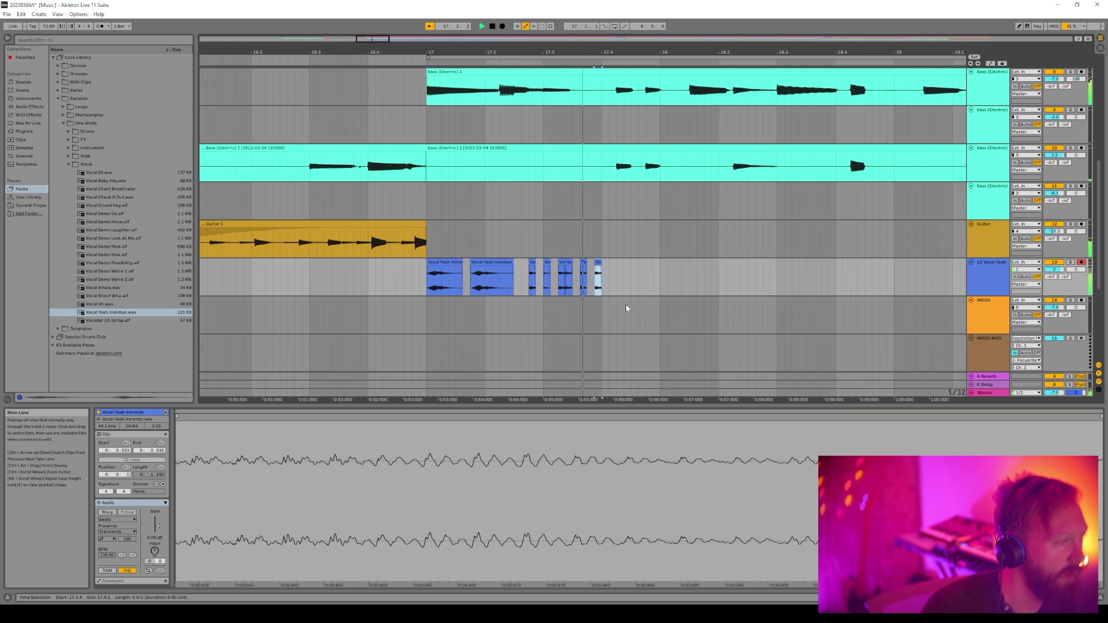
key("space")
Play the Vocal Yeah Ironman chops from bar 17 against the rest of the arrangement to check their rhythm
left_click(524, 277)
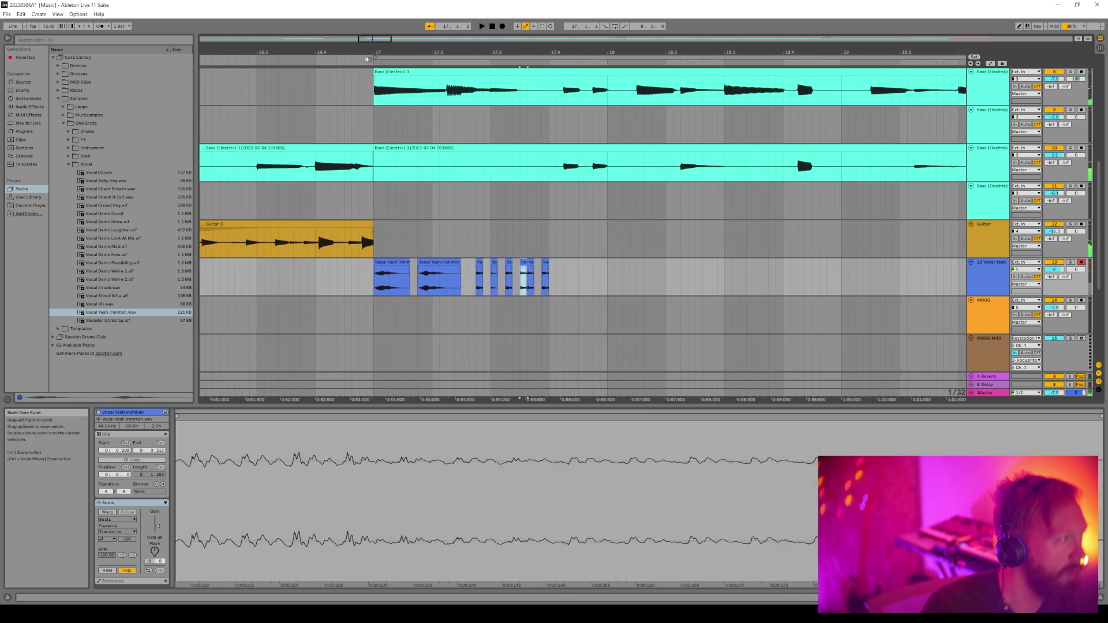
left_click(367, 59)
left_click(678, 316)
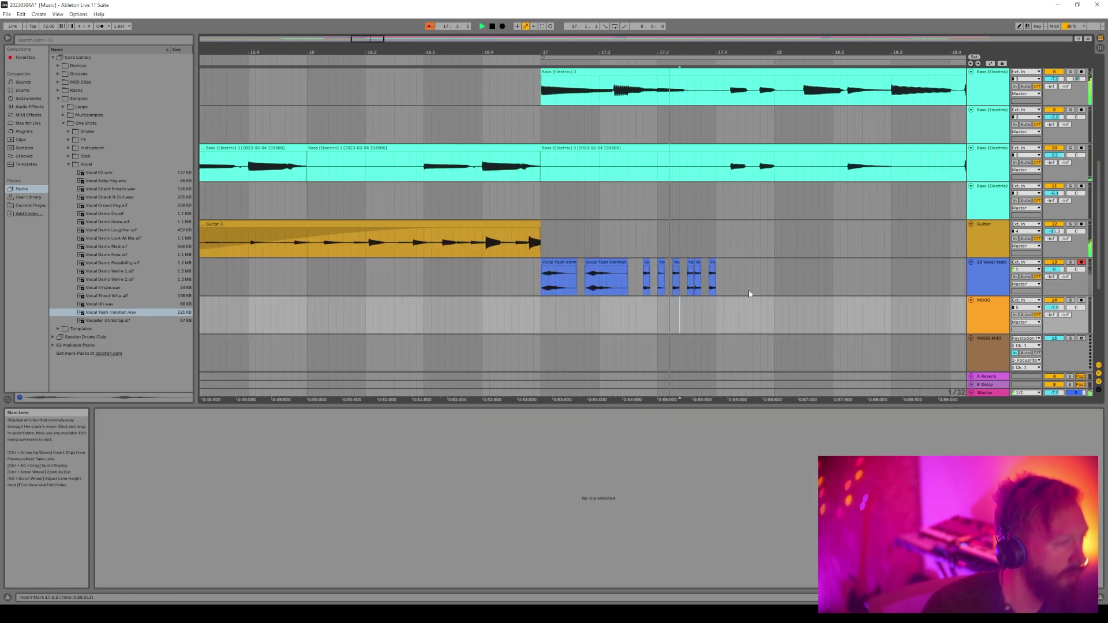
scroll(736, 300, "up", 5)
scroll(736, 310, "down", 6)
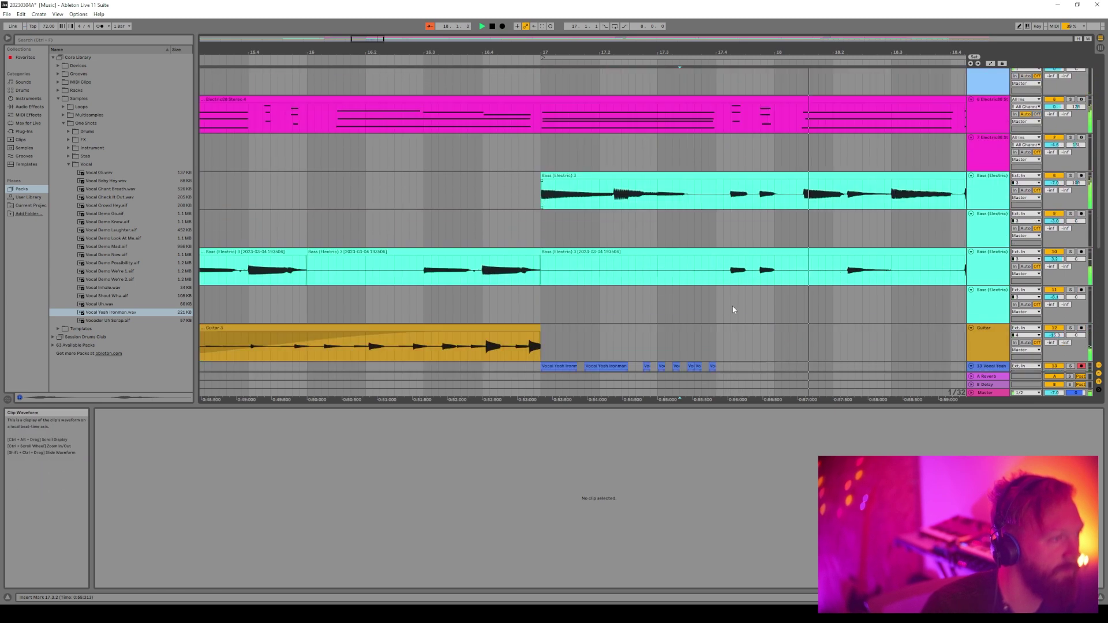
left_click(698, 334)
scroll(575, 338, "down", 4)
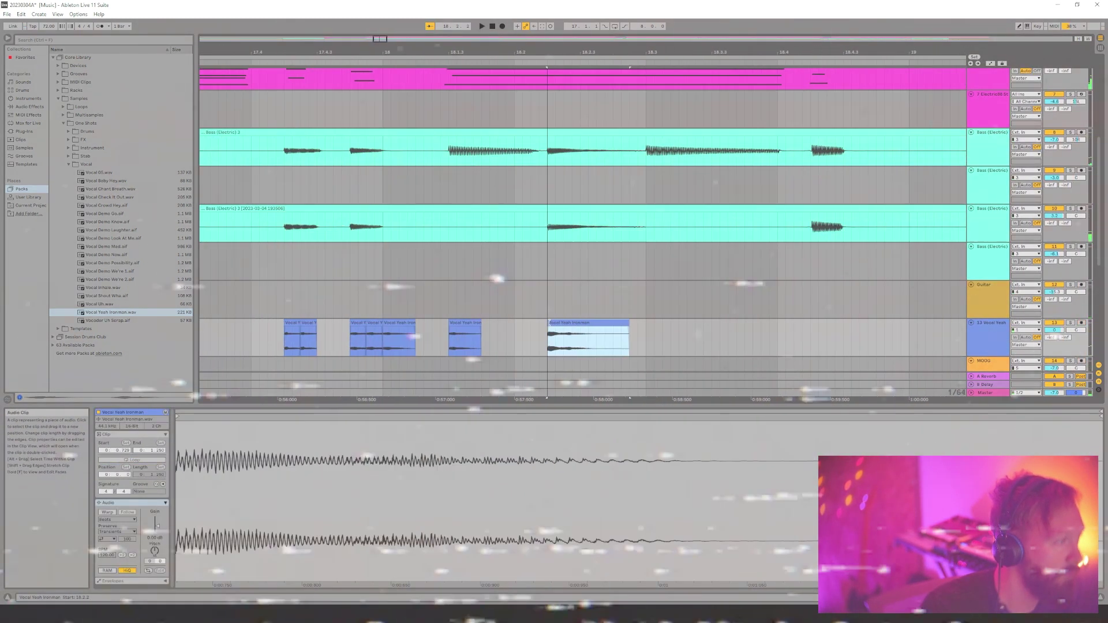
Add the Vocal Check It Out sample to the vocal track after the last chop, near bar 19
scroll(404, 300, "down", 3)
left_click(985, 254)
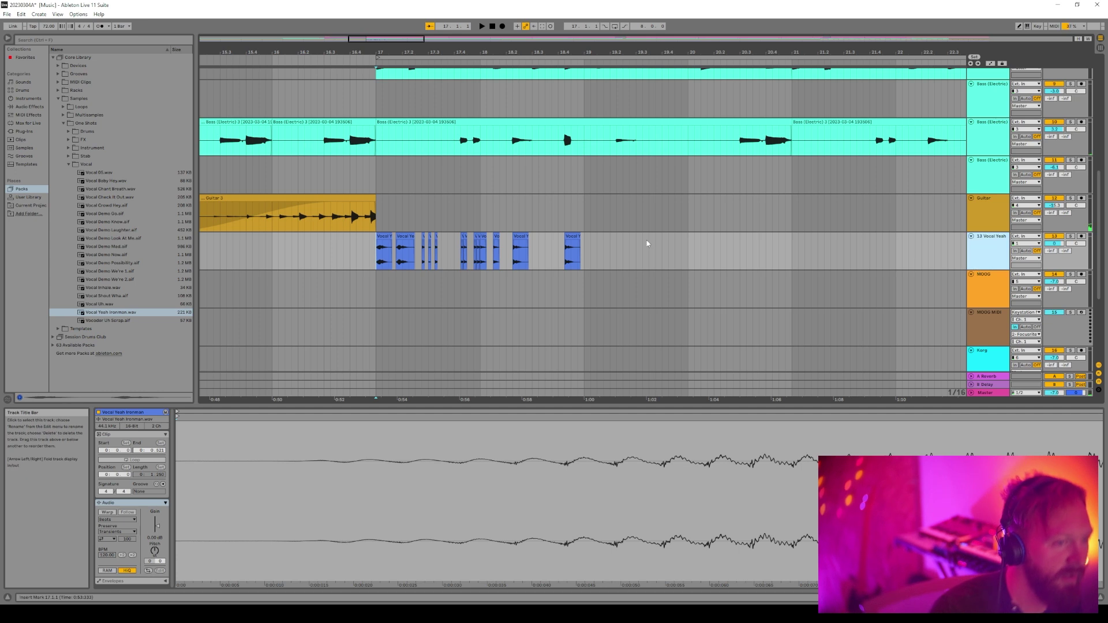
left_click(110, 195)
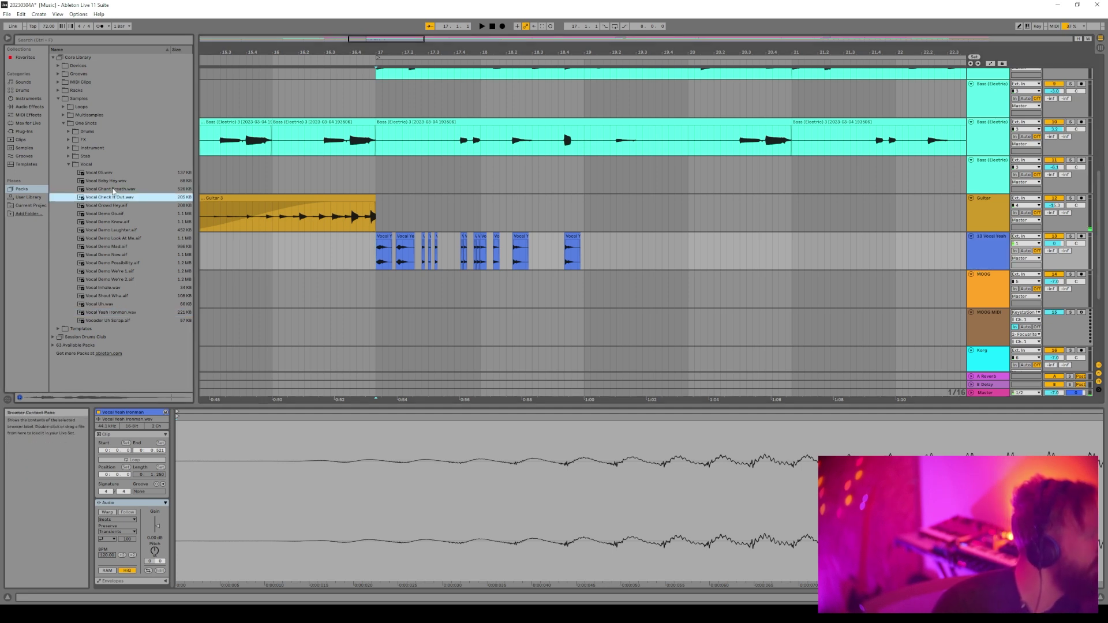
left_click_drag(593, 260, 593, 260)
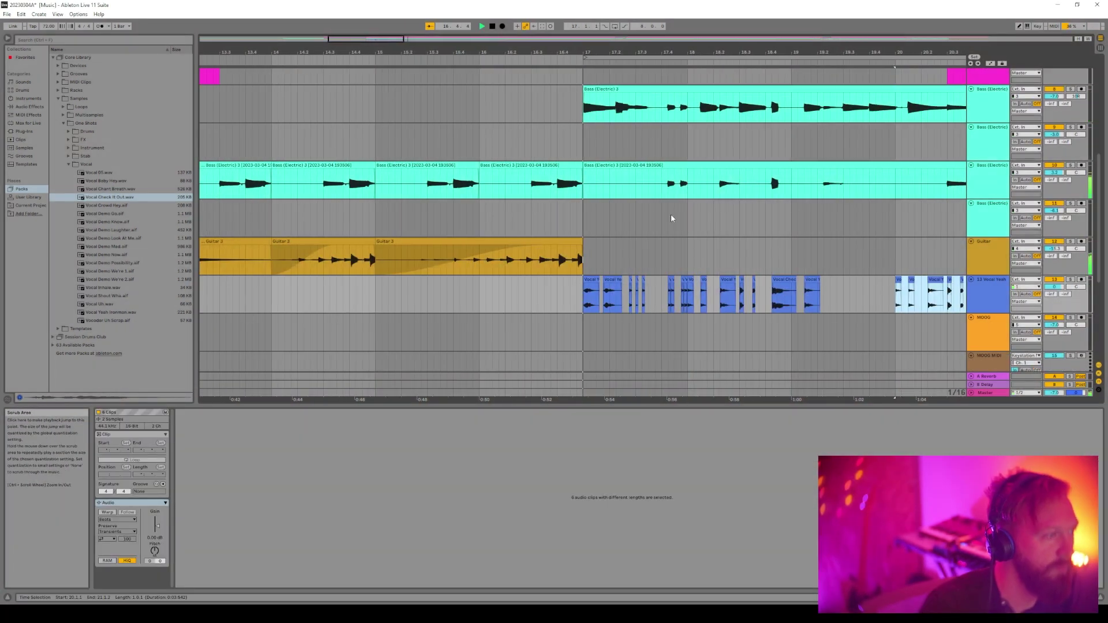
Copy the chops between 17.2 and 18.1 into the gap after bar 19 and consolidate bars 17 to 20 into one clip
key("space")
left_click(666, 327)
left_click(571, 303)
left_click(642, 326)
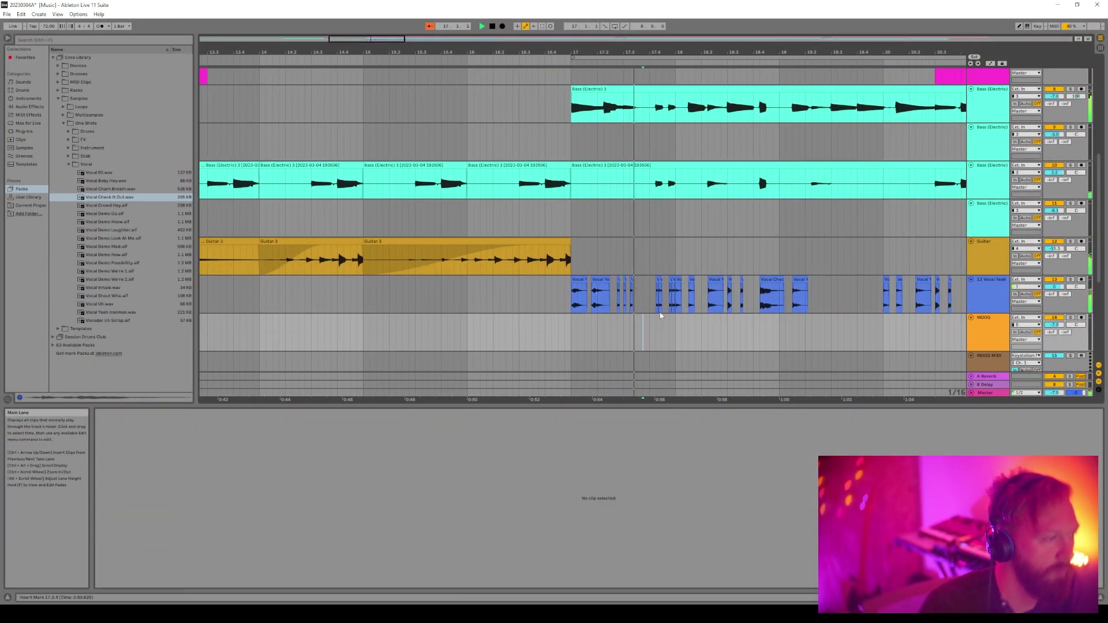
left_click_drag(675, 304, 616, 304)
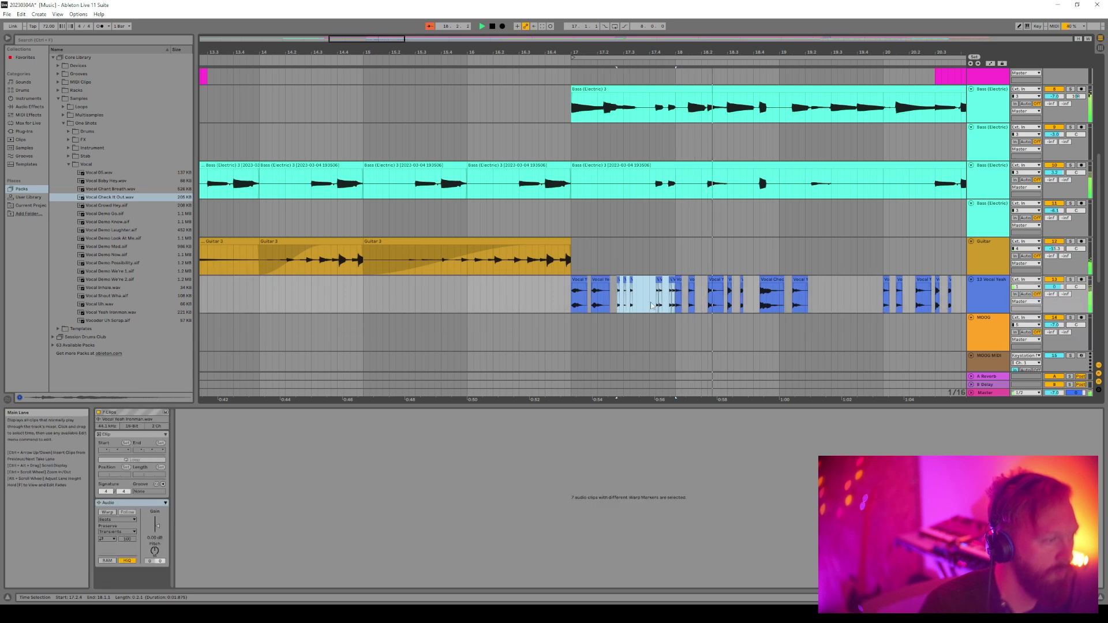
left_click(824, 307)
key("ctrl+v")
right_click(779, 298)
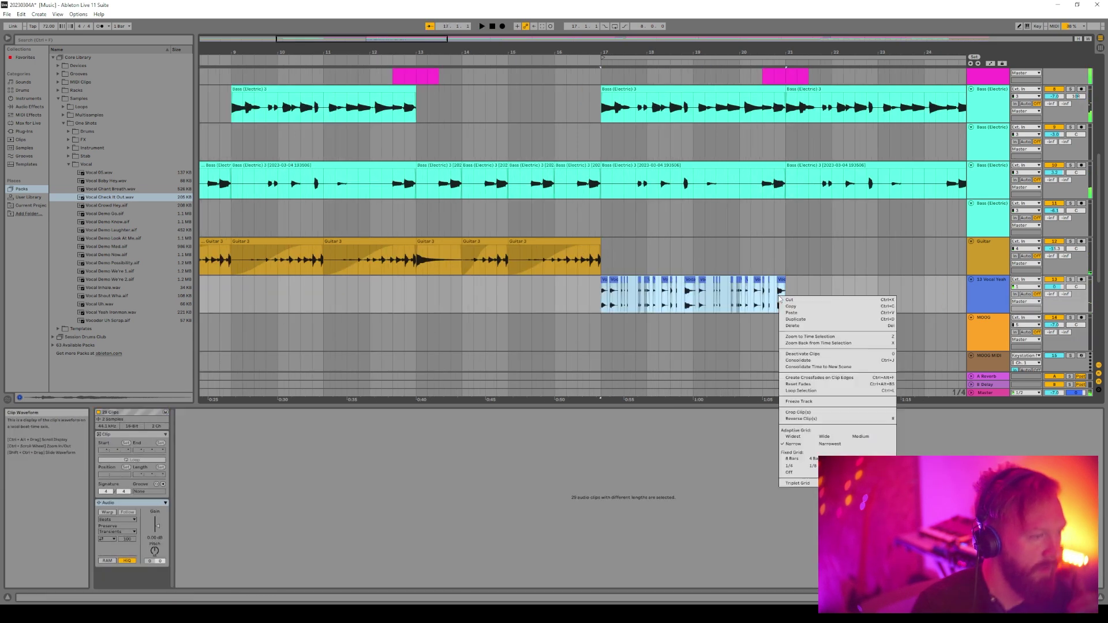
left_click(824, 362)
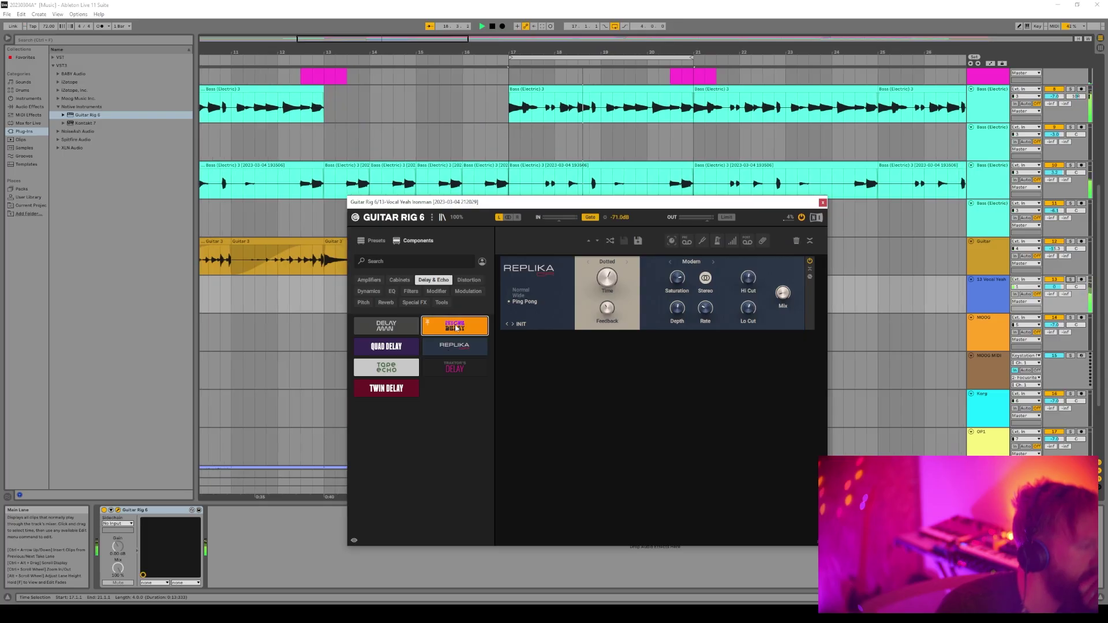
Add Psychedelay after Replika in Guitar Rig 6 and audition iZotope Trash 2's Percussive presets, settling on Brittle
left_click_drag(455, 326, 667, 434)
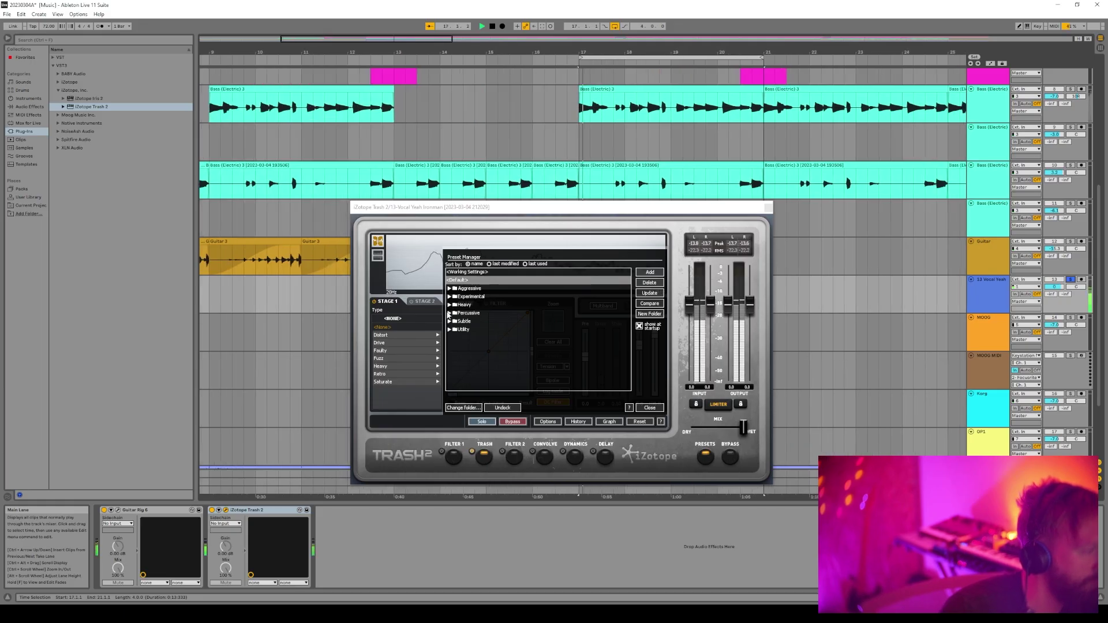
left_click(471, 321)
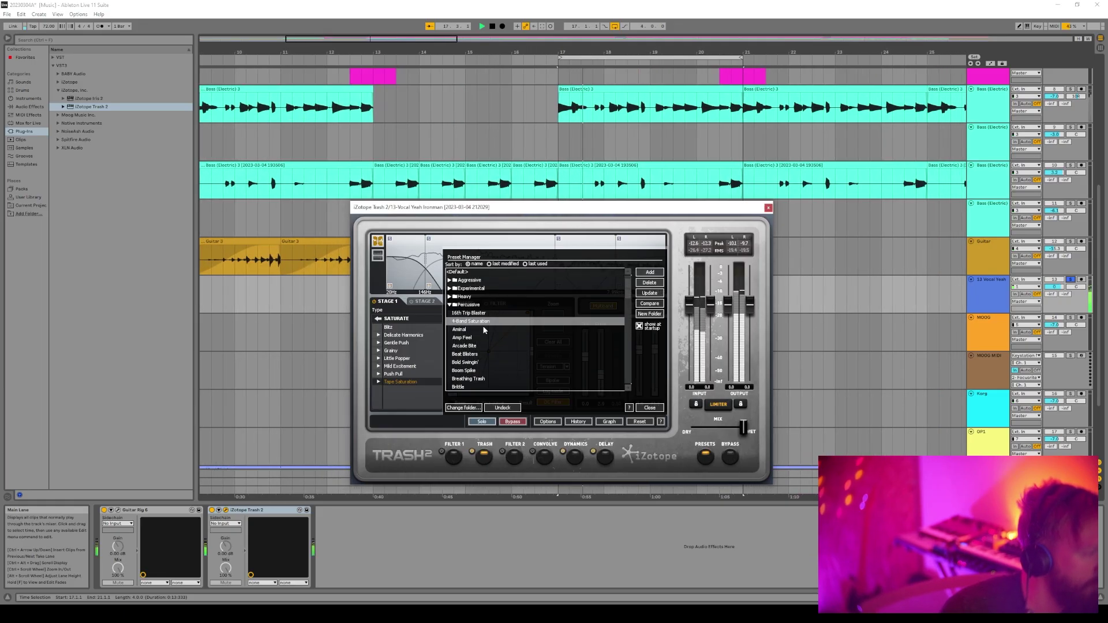
scroll(473, 335, "down", 1)
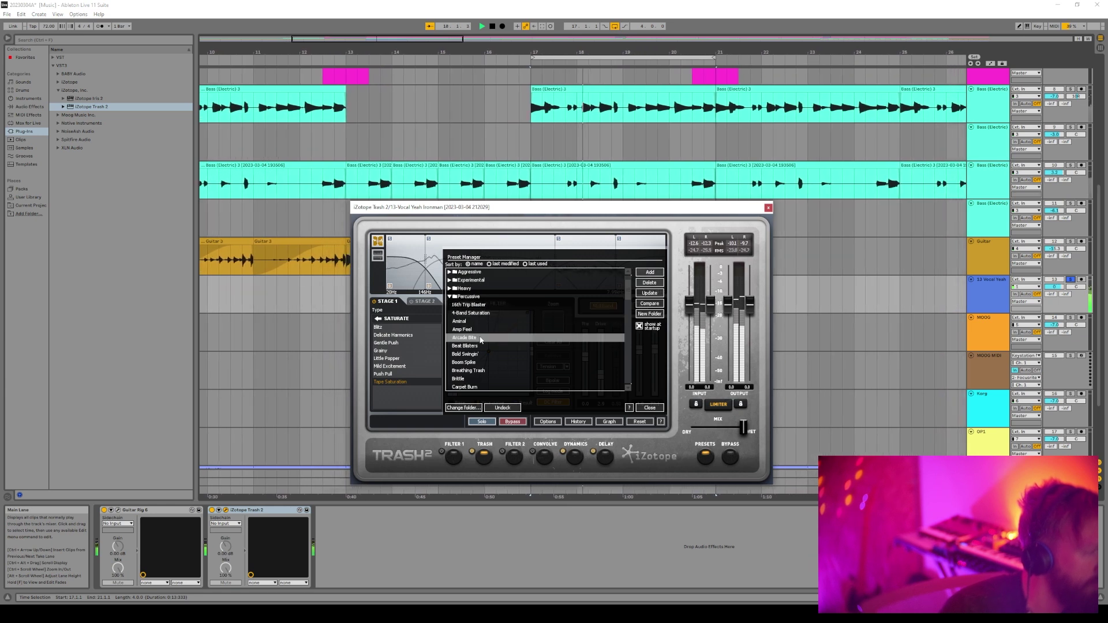
scroll(482, 339, "down", 2)
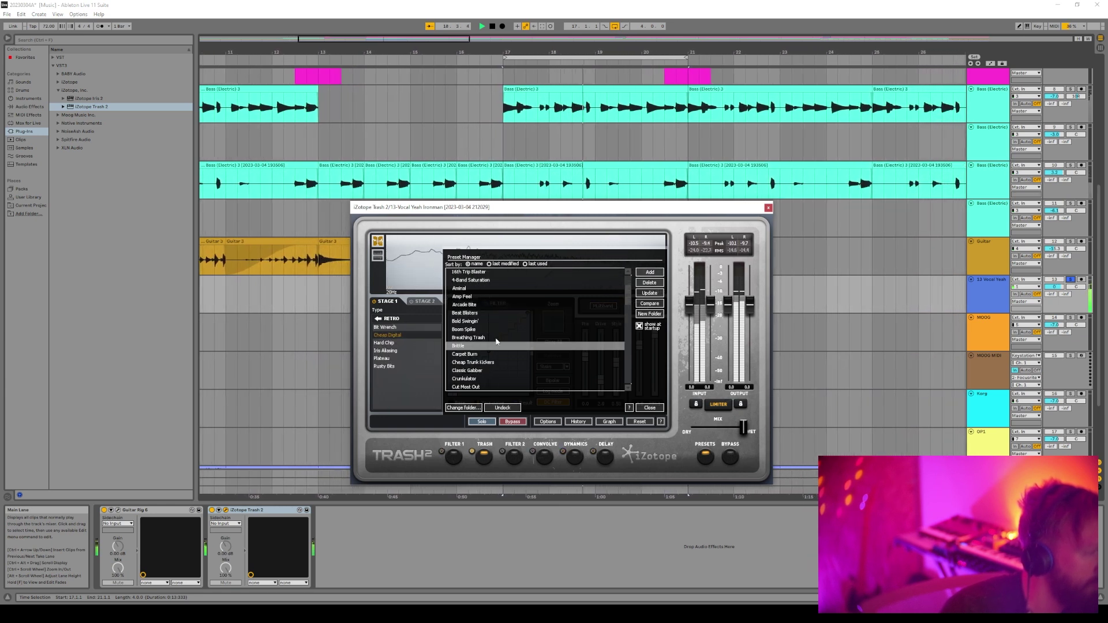
left_click(768, 208)
Add EQ Eight after iZotope Trash 2 on the vocal track
left_click(25, 108)
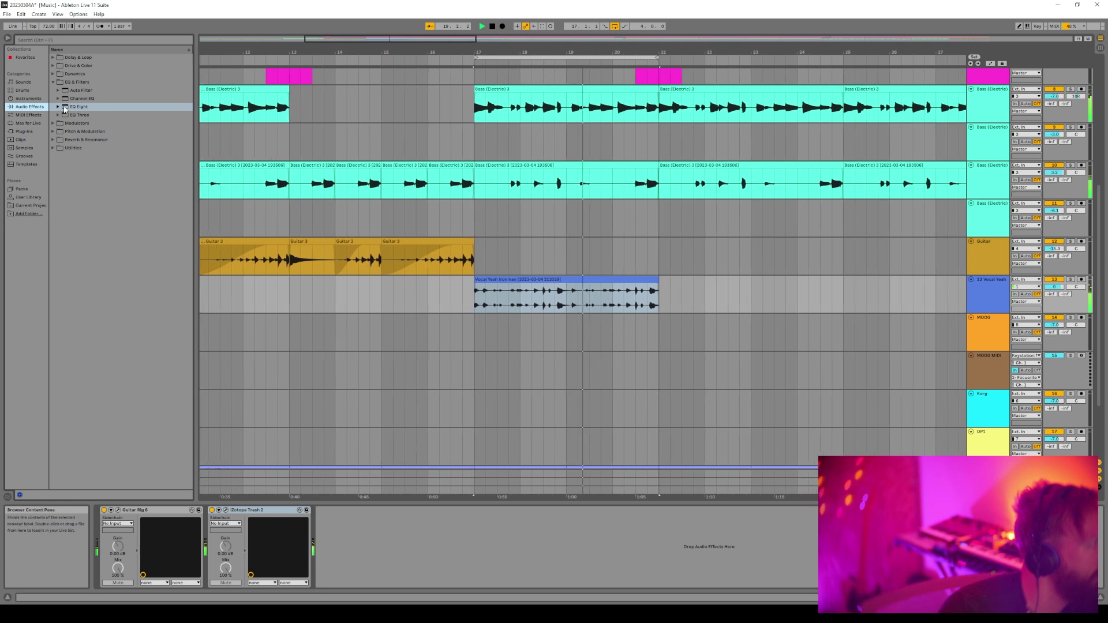
left_click_drag(78, 116, 452, 563)
left_click(693, 342)
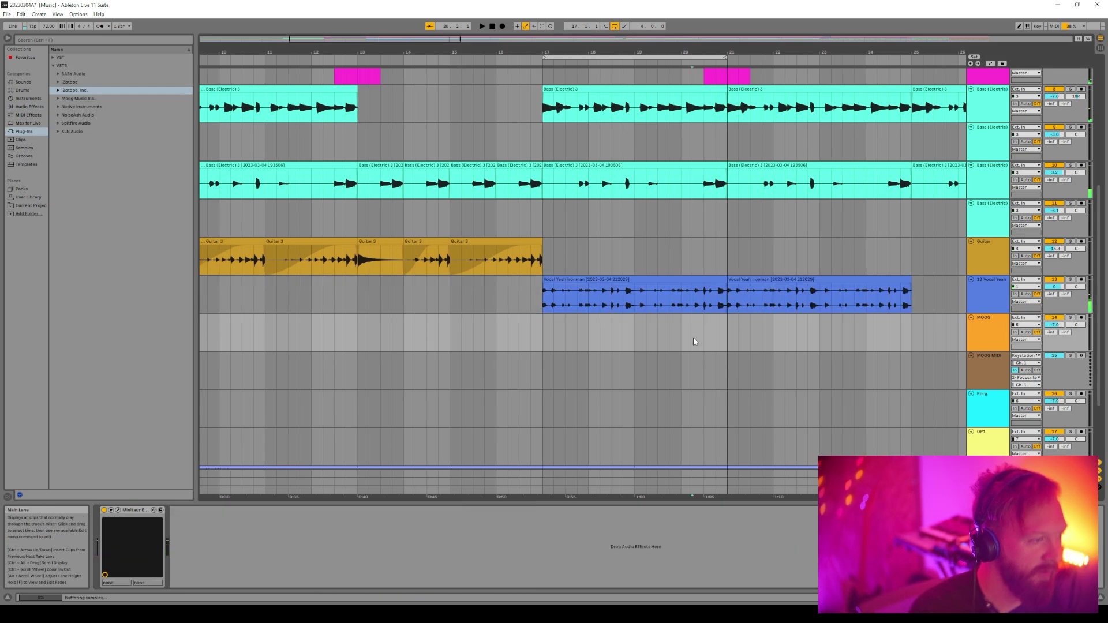
Cut out the vocal clip section between about 17.2 and 17.4 and play back from bar 17
left_click(574, 306)
scroll(573, 324, "up", 1)
scroll(573, 345, "up", 3)
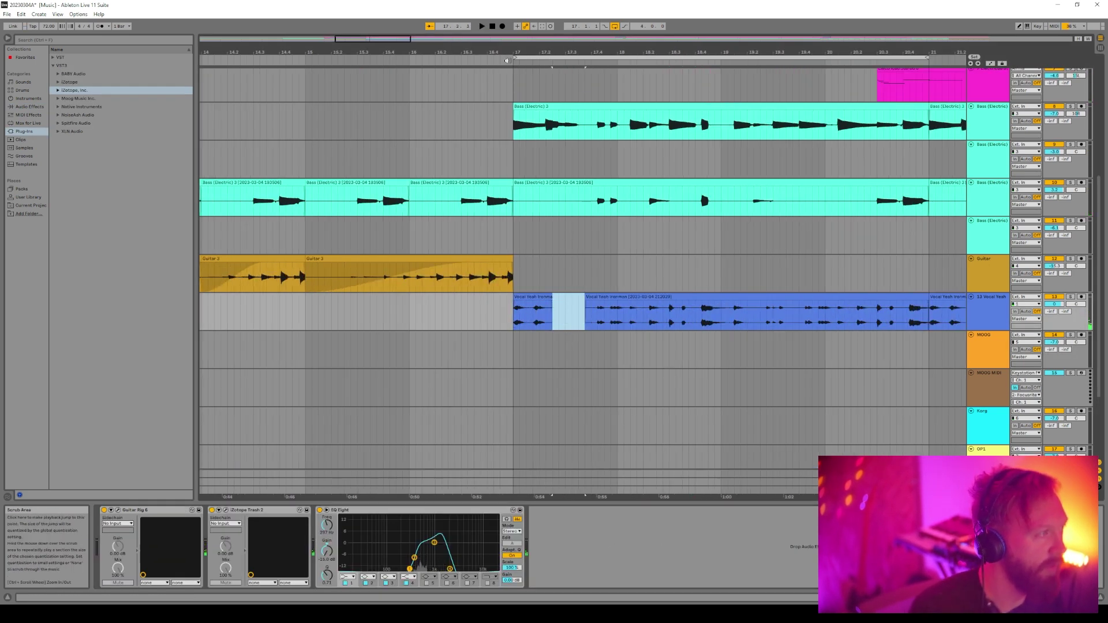
left_click(508, 61)
left_click(626, 386)
scroll(615, 341, "down", 3)
scroll(664, 329, "up", 1)
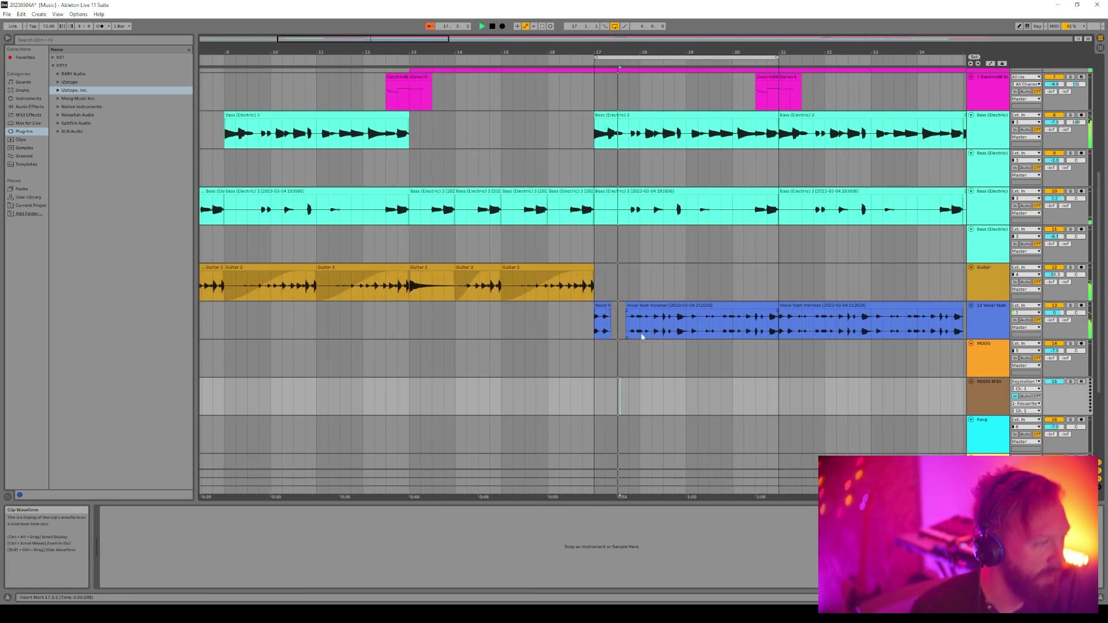
Delete another short section of the vocal clip at the start of bar 18
left_click(640, 333)
key("Delete")
left_click(687, 366)
left_click(682, 338)
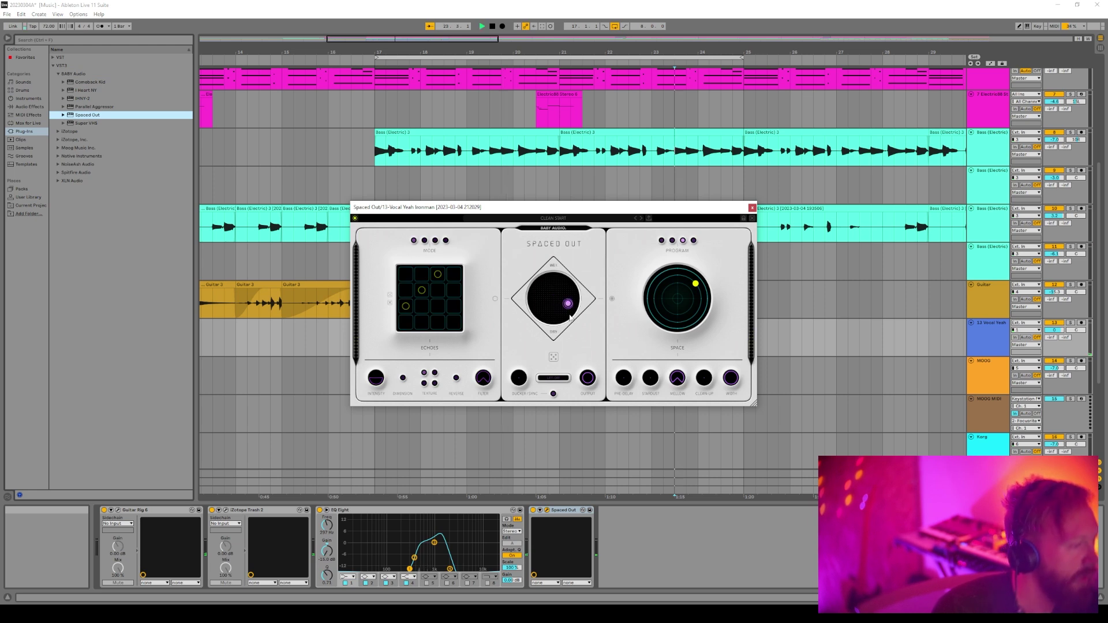
Fine-tune the Space section of Spaced Out on the vocal track during playback and hide its plug-in window
scroll(370, 113, "right", 5)
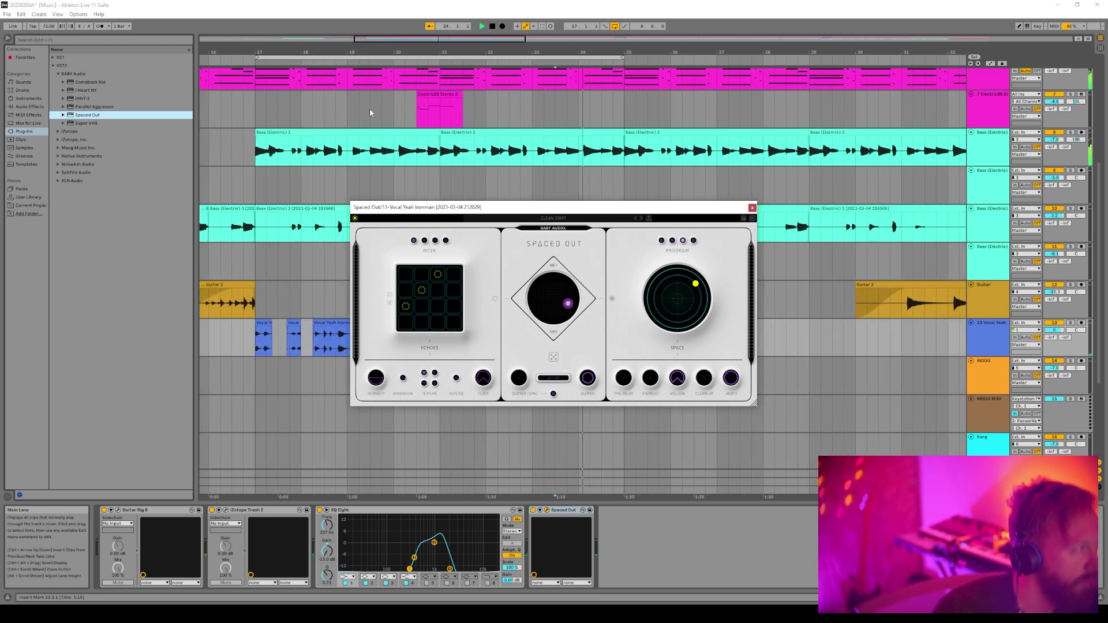
mouse_move(695, 290)
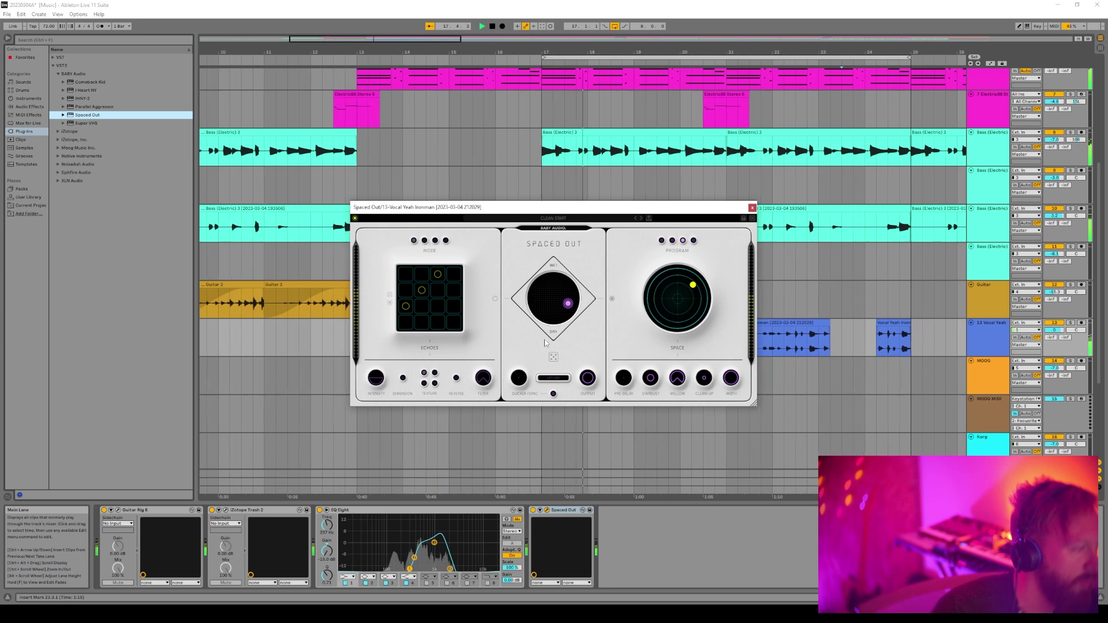
key("ctrl+alt+p")
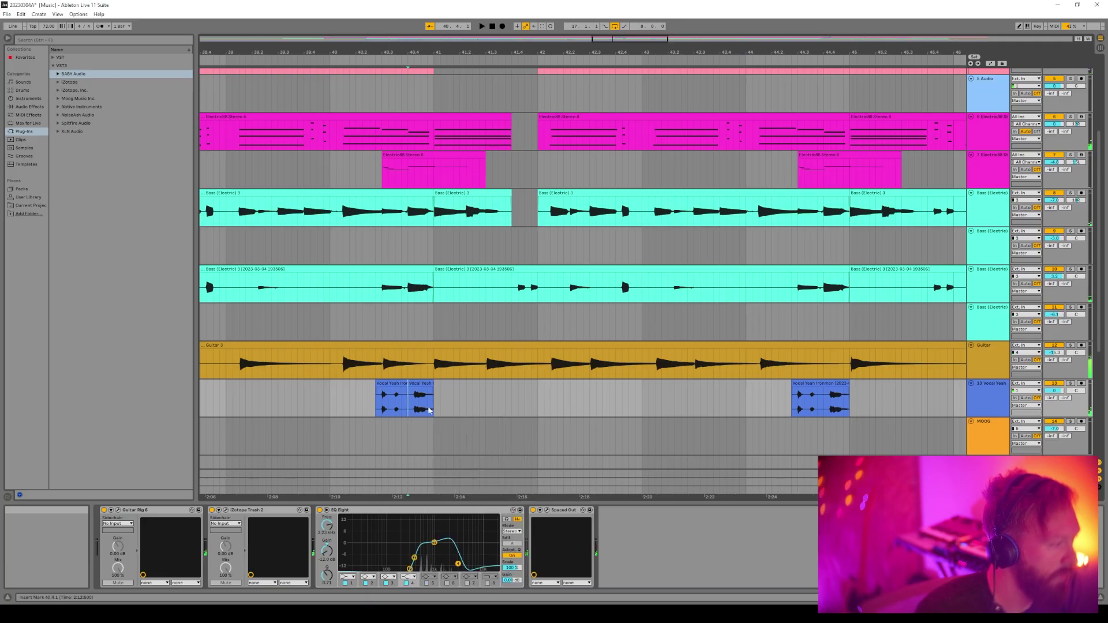
Repeat the last vocal slice back to back from bar 41 to about 41.3 and play the stutter
left_click(429, 410)
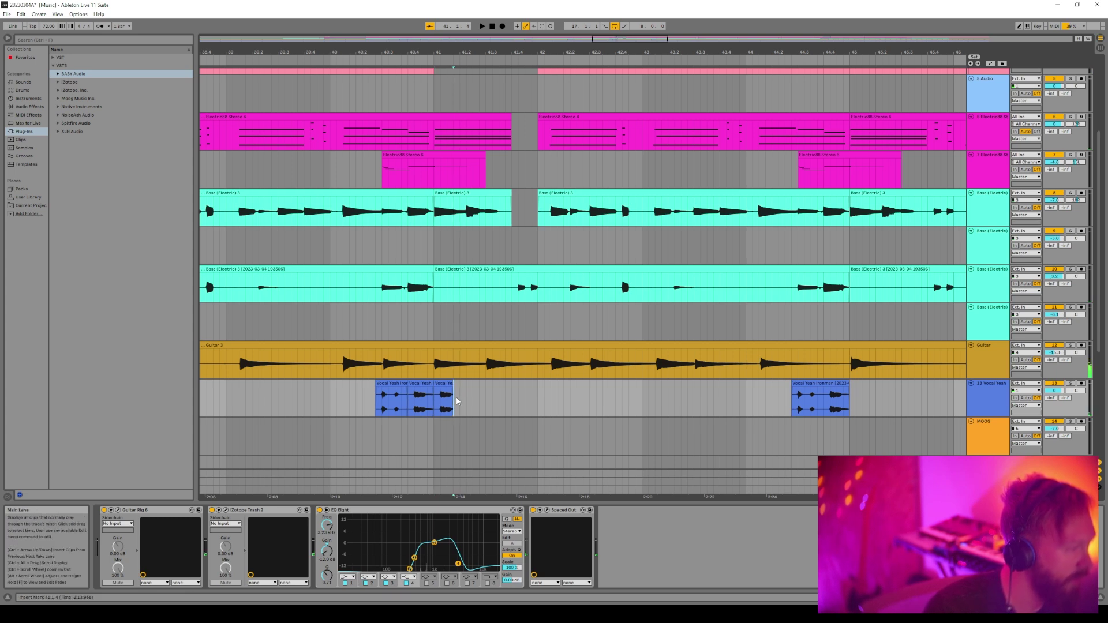
left_click_drag(431, 56, 586, 421)
left_click(579, 407)
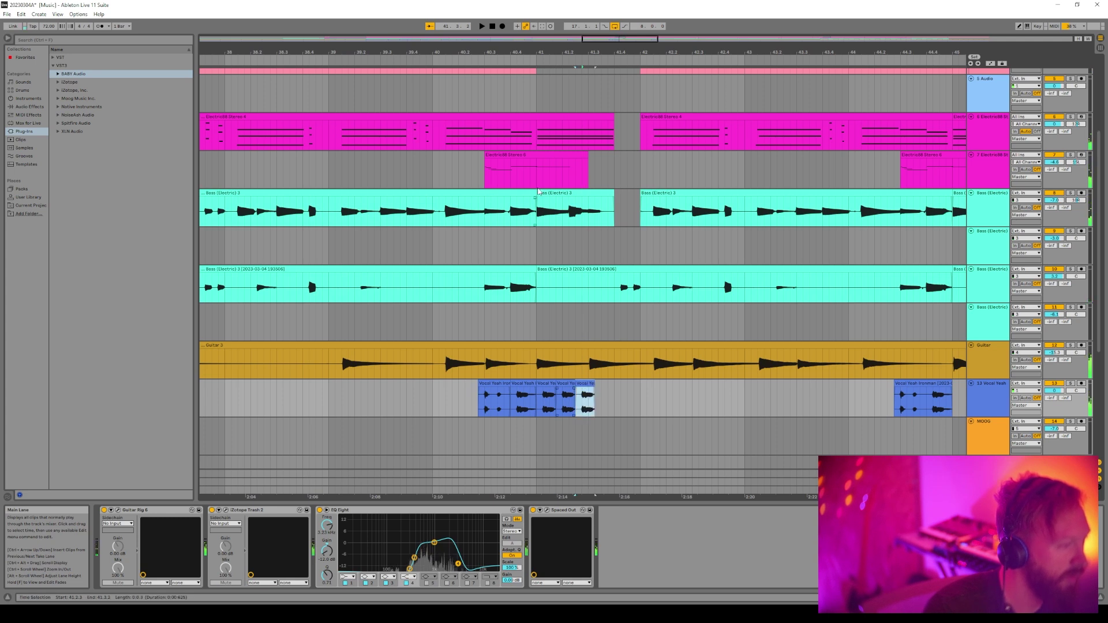
left_click(523, 61)
Paste two more vocal slices to extend the stutter to just before bar 42, and save the project
left_click(610, 438)
left_click(631, 411)
key("ctrl+v")
key("ctrl+v")
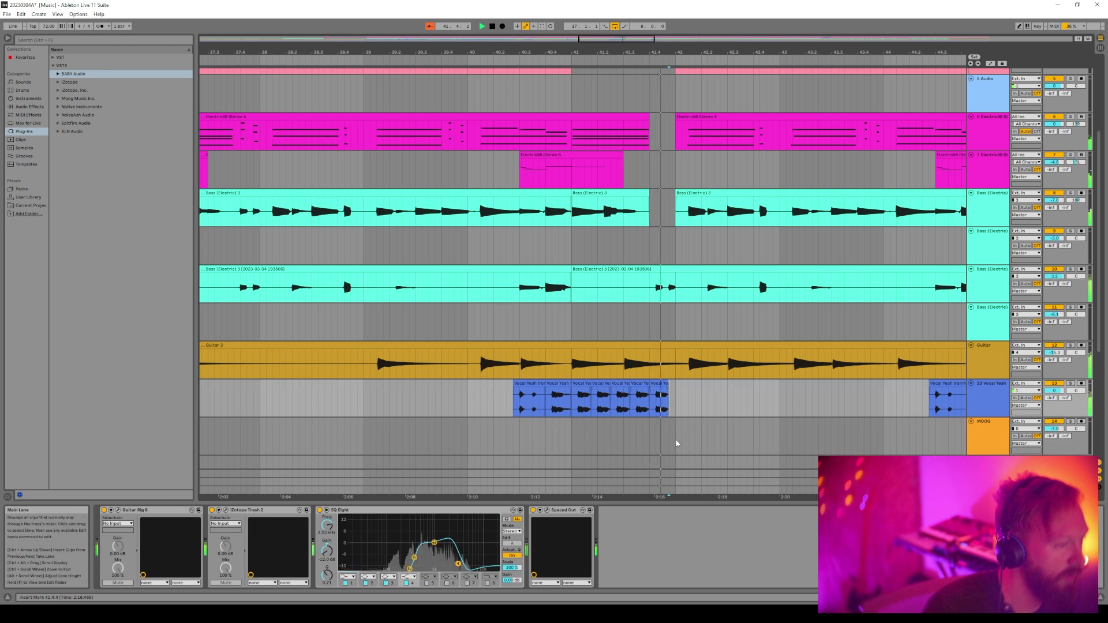
key("minus")
key("minus")
key("minus")
key("ctrl+s")
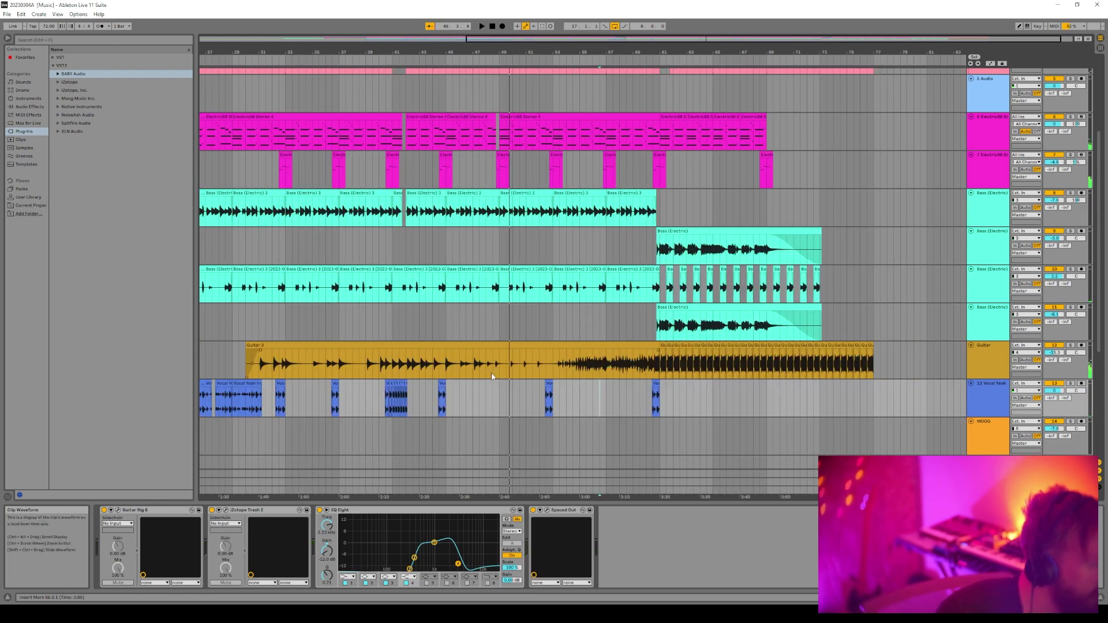
Duplicate the Guitar track, keep only about bars 48 to 53 on the copy, and solo it
left_click(491, 373)
right_click(988, 365)
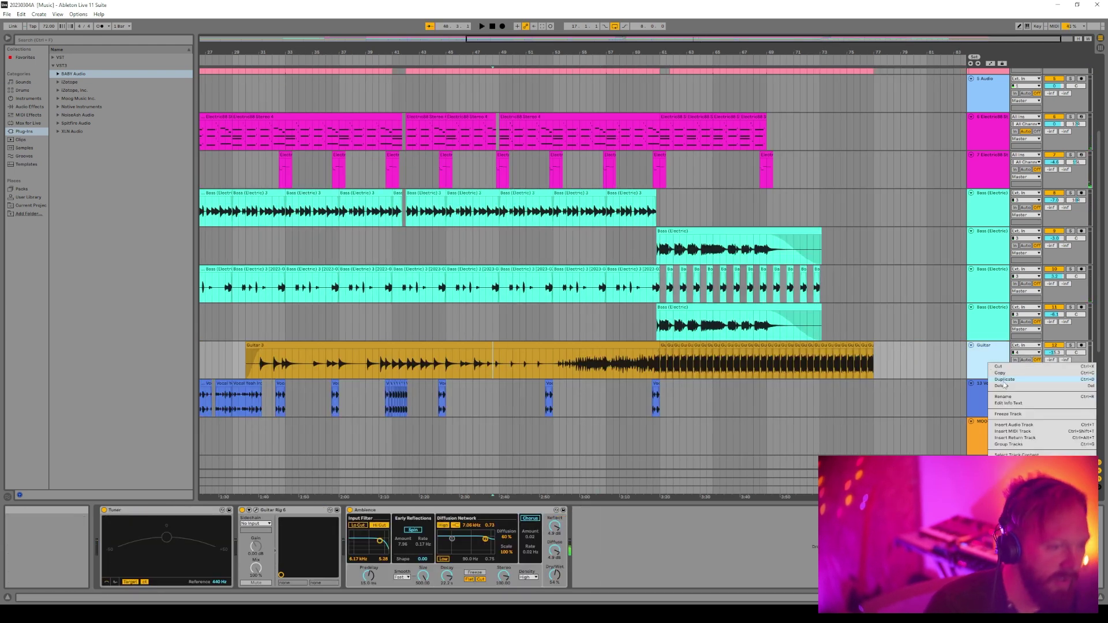
left_click(1005, 379)
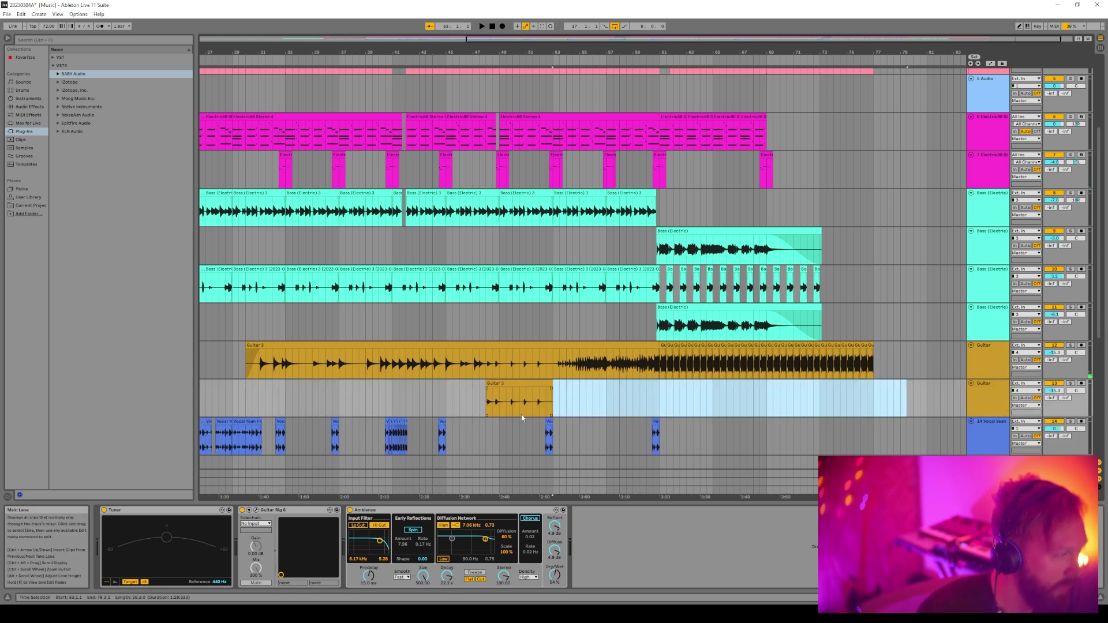
left_click(492, 77)
left_click(970, 401)
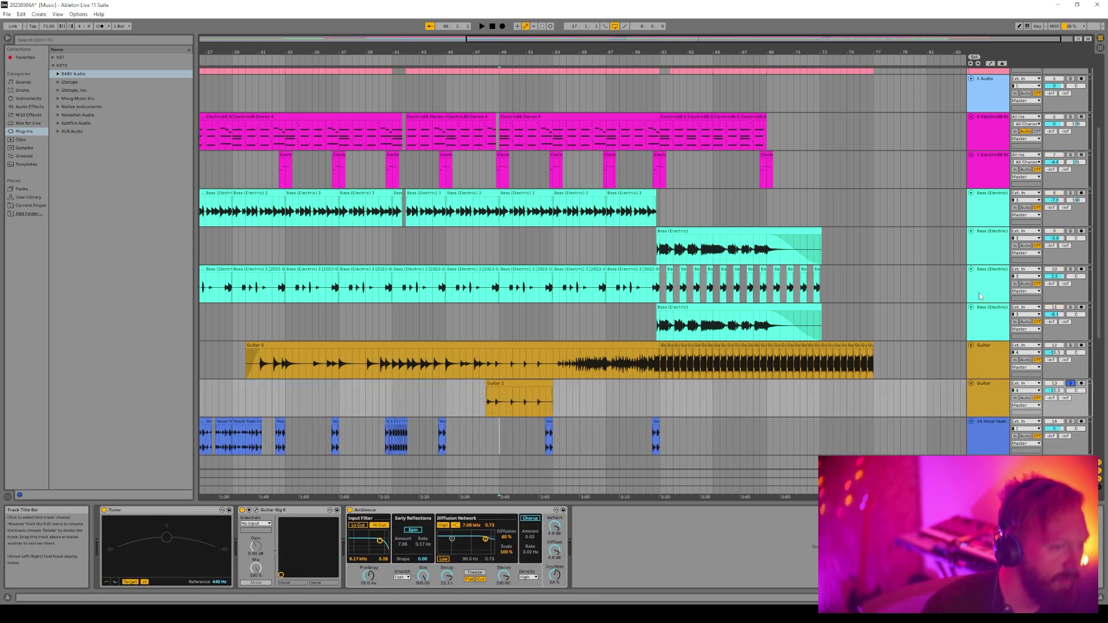
Copy the GTR Stomp 2 and Guitar Rig 6 effects from the third Bass (Electric) track for use on the duplicated Guitar track
left_click(980, 296)
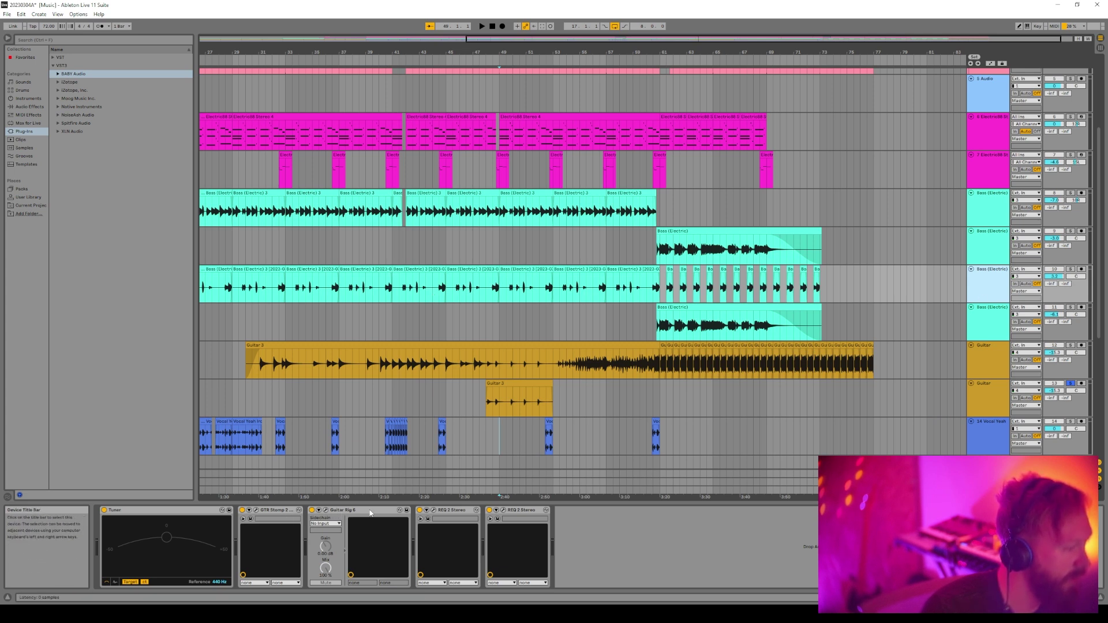
left_click(326, 510)
left_click(327, 510)
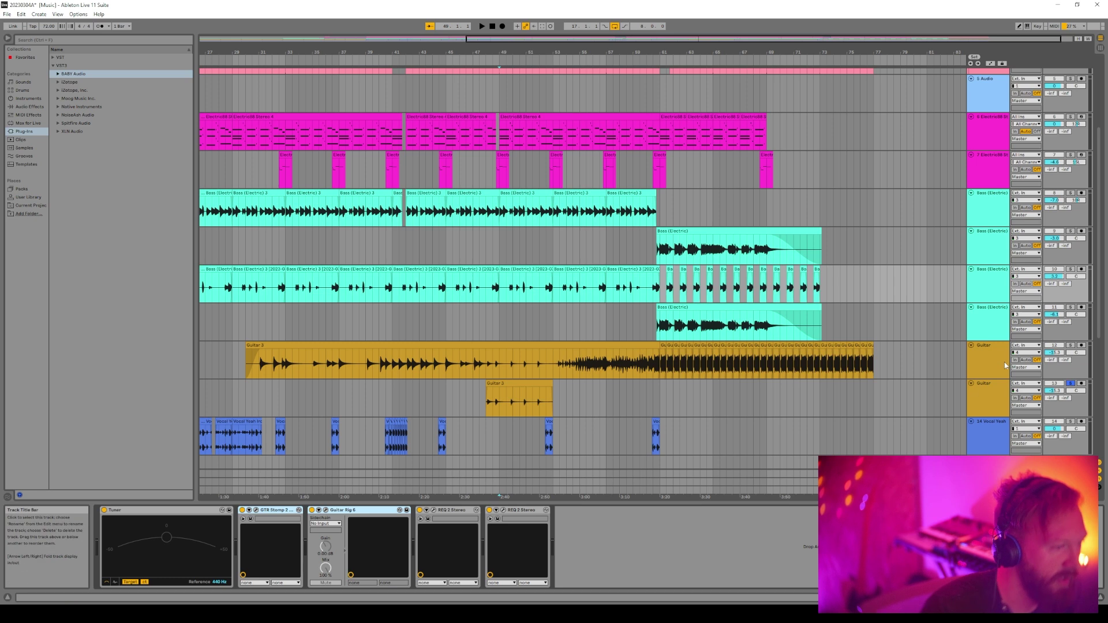
left_click(909, 409)
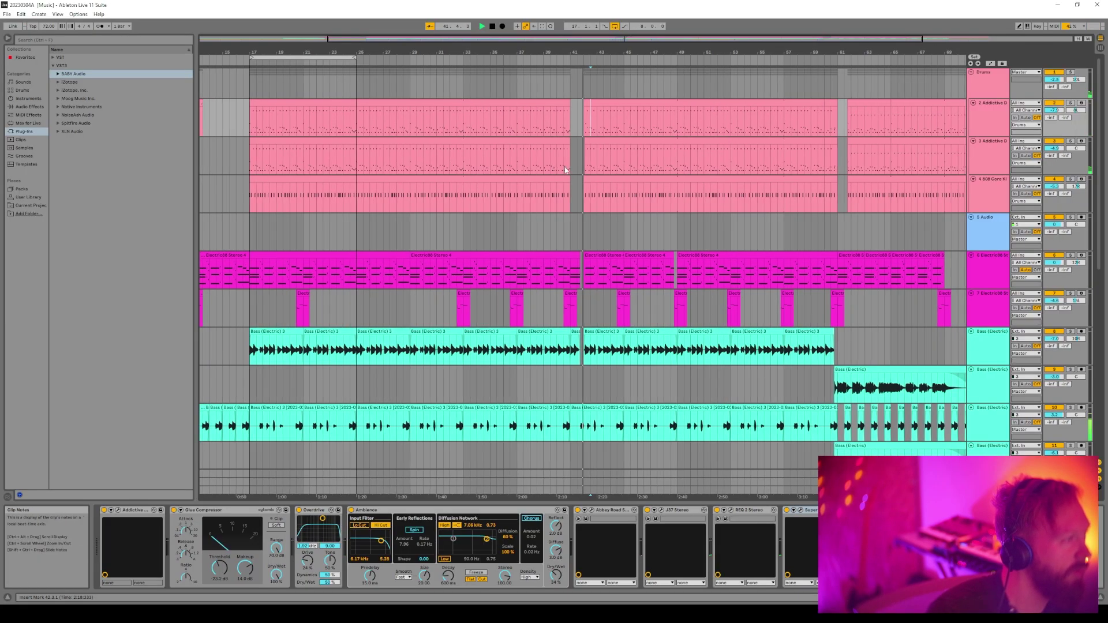
Stop playback and open the short clip just after the bar 41 gap on the first Addictive Drums track
scroll(571, 260, "down", 3)
scroll(626, 149, "up", 3)
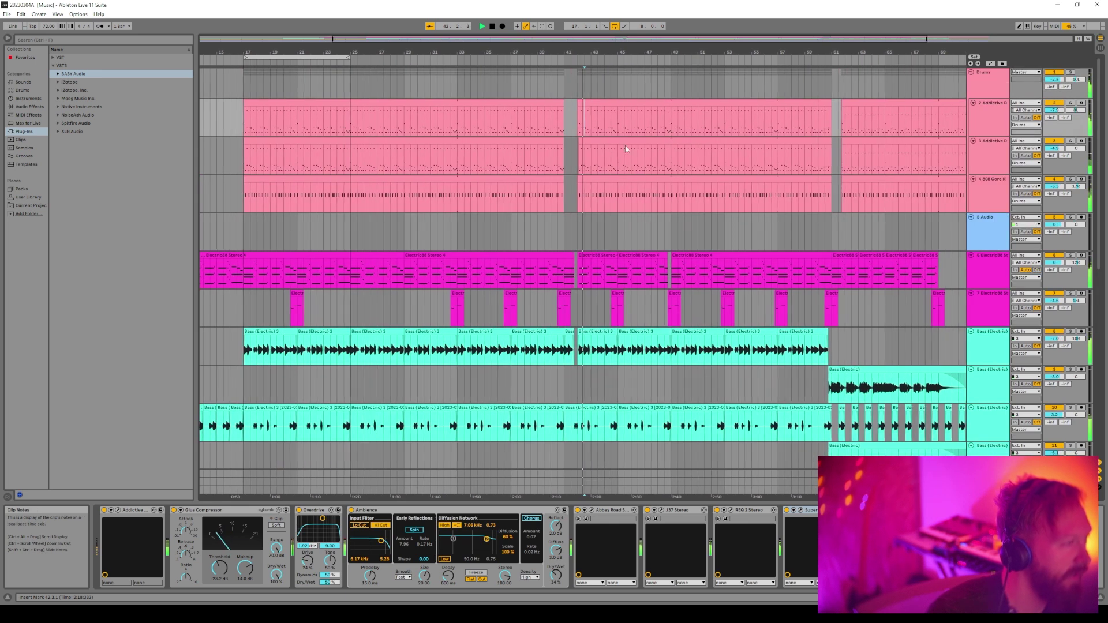
key("space")
left_click(608, 101)
double_click(577, 104)
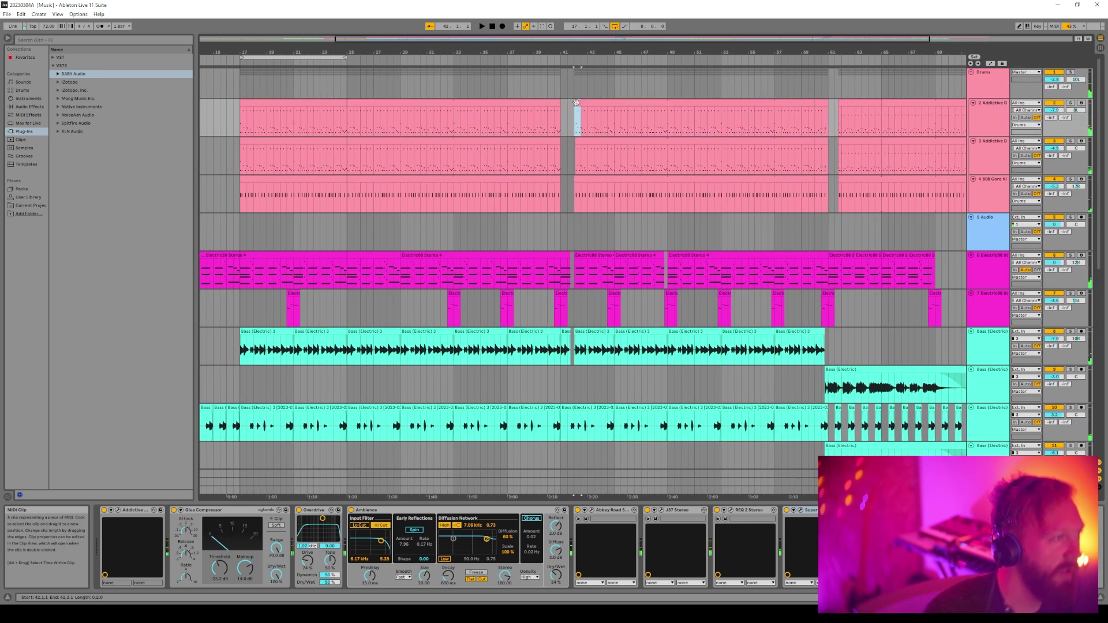
key("plus")
key("plus")
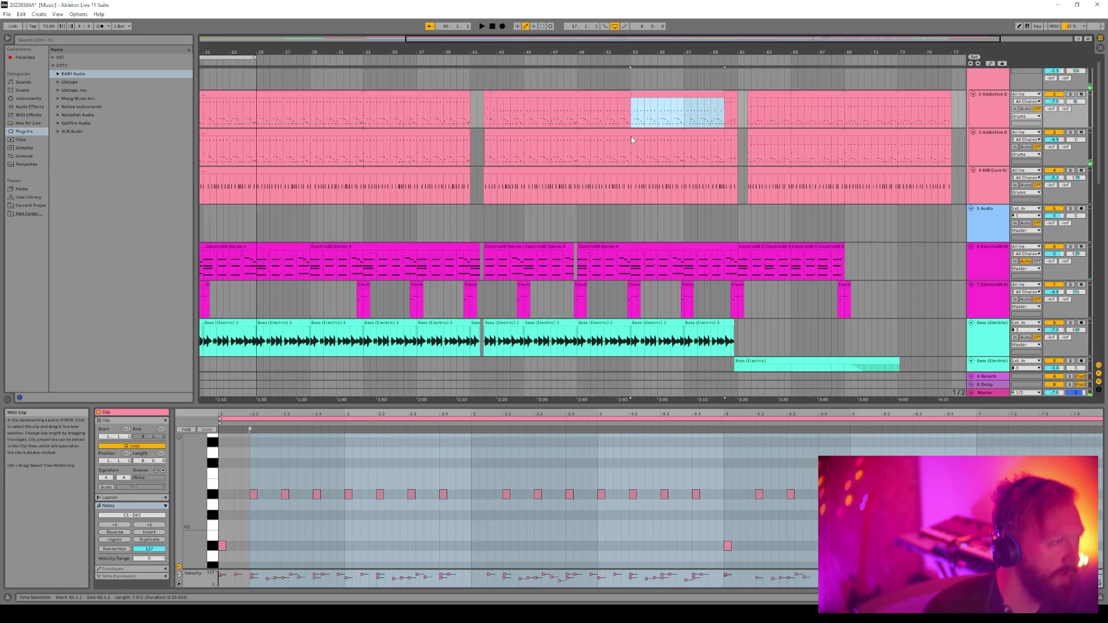
Open the first Addictive Drums track's clip spanning bars 53 to 60 and select all its G#2 notes
scroll(651, 347, "down", 3)
scroll(631, 341, "down", 3)
scroll(629, 339, "up", 8)
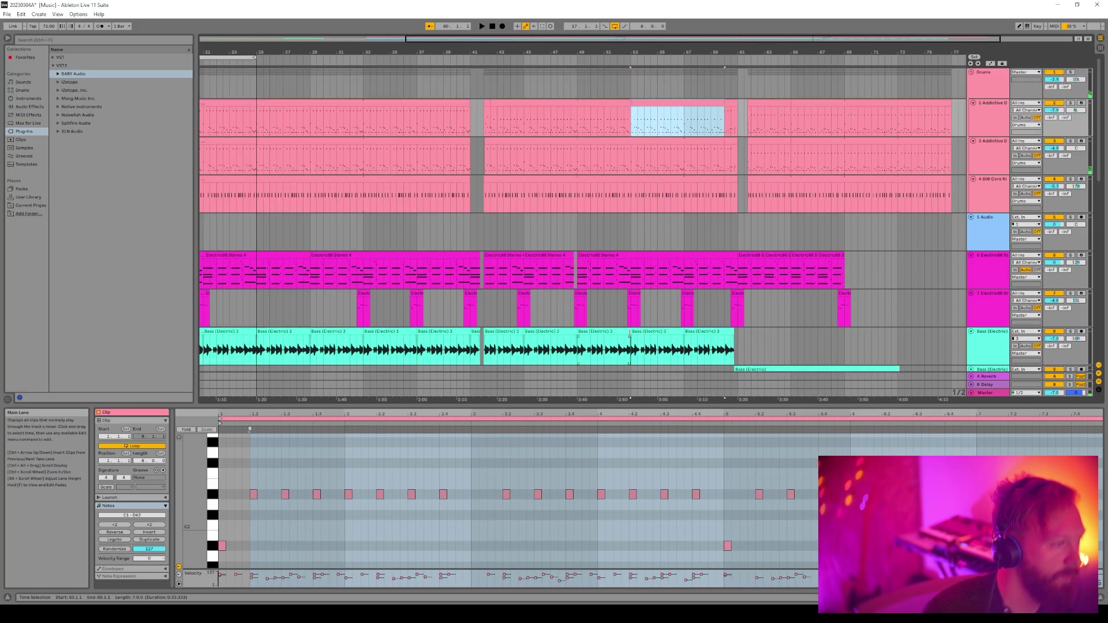
double_click(645, 105)
left_click(213, 495)
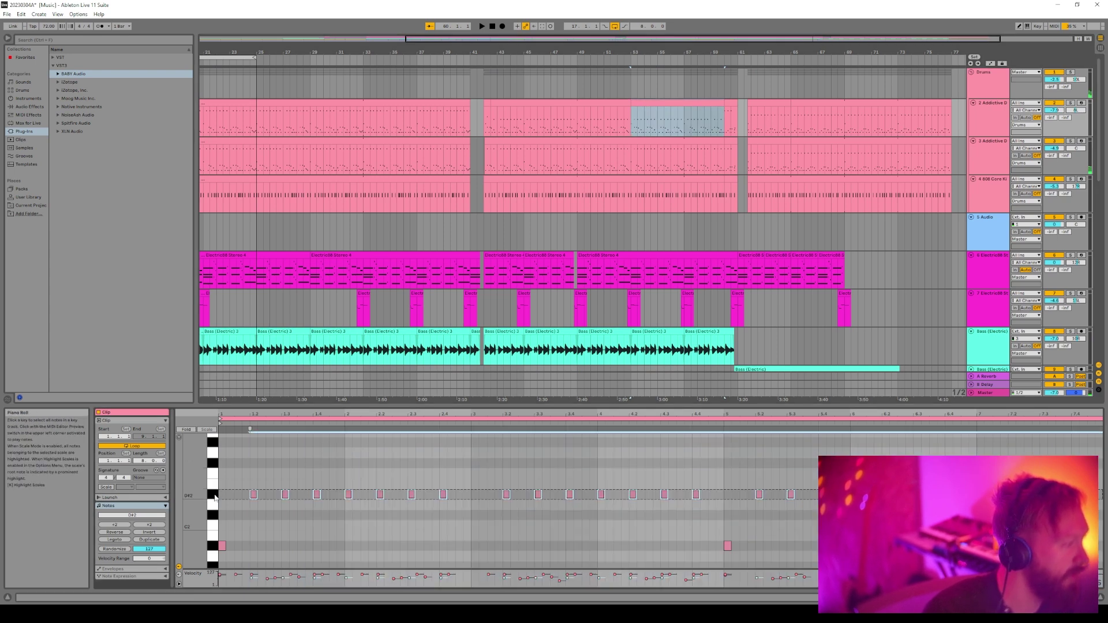
scroll(254, 524, "up", 1)
left_click_drag(256, 524, 257, 463)
Place a copy of the first Addictive Drums track above the Drums group, keeping only bars 61.4 to 77, and toggle its solo
left_click(995, 105)
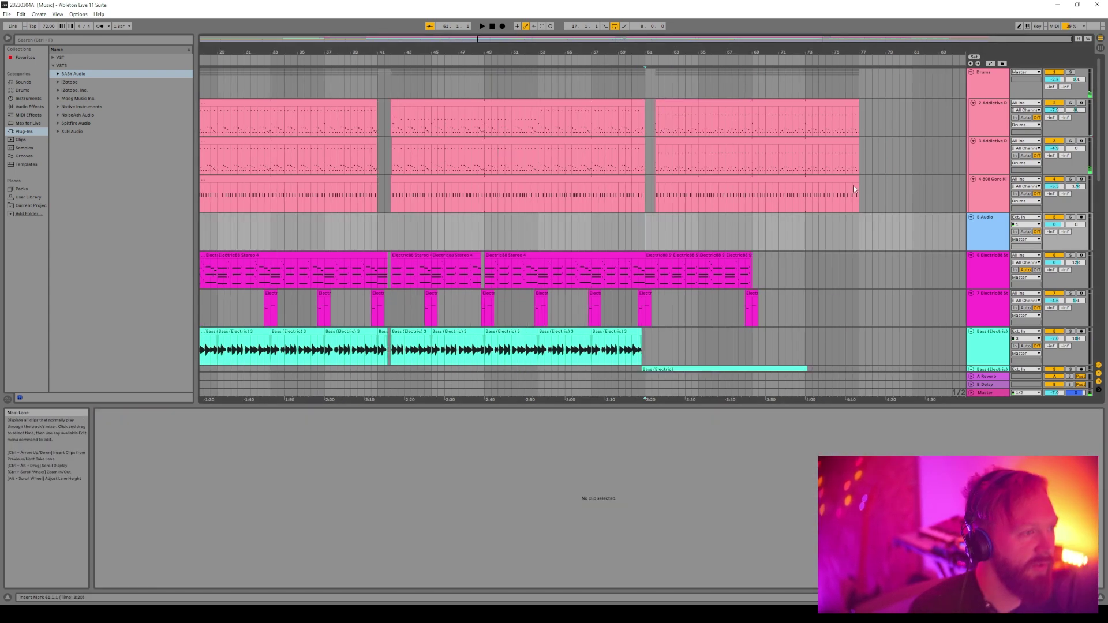
right_click(987, 119)
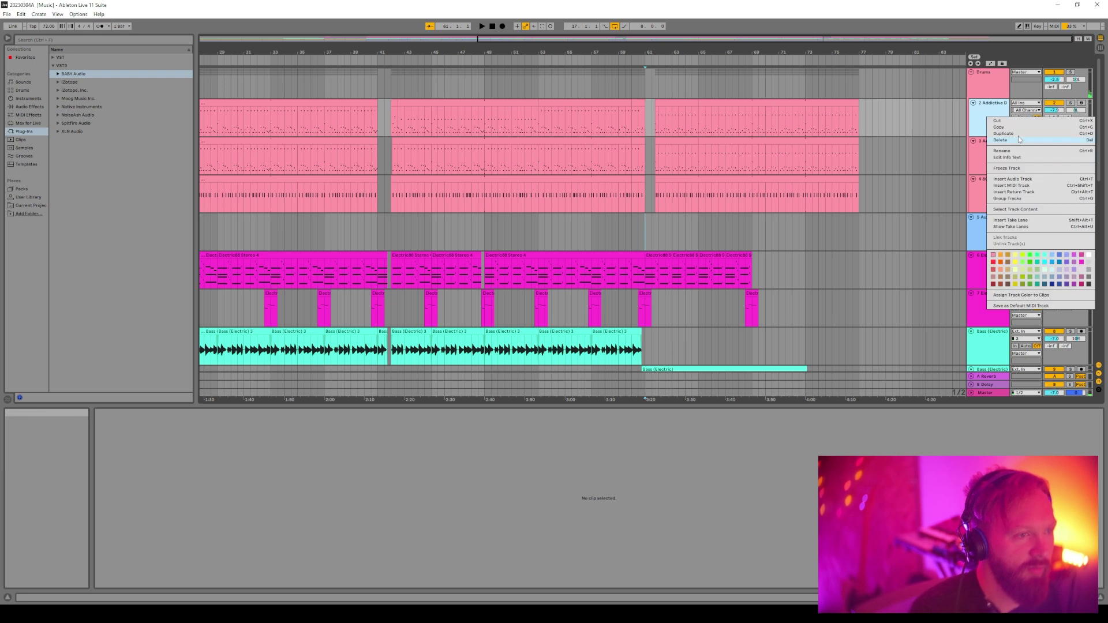
left_click(1067, 266)
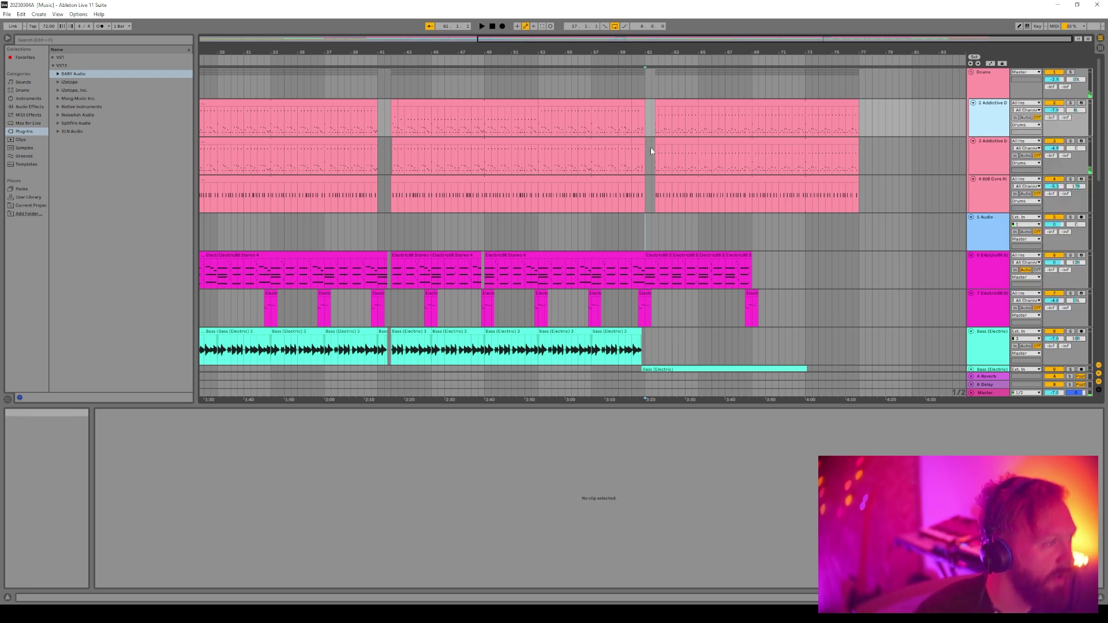
key("ctrl+z")
left_click_drag(987, 71, 989, 74)
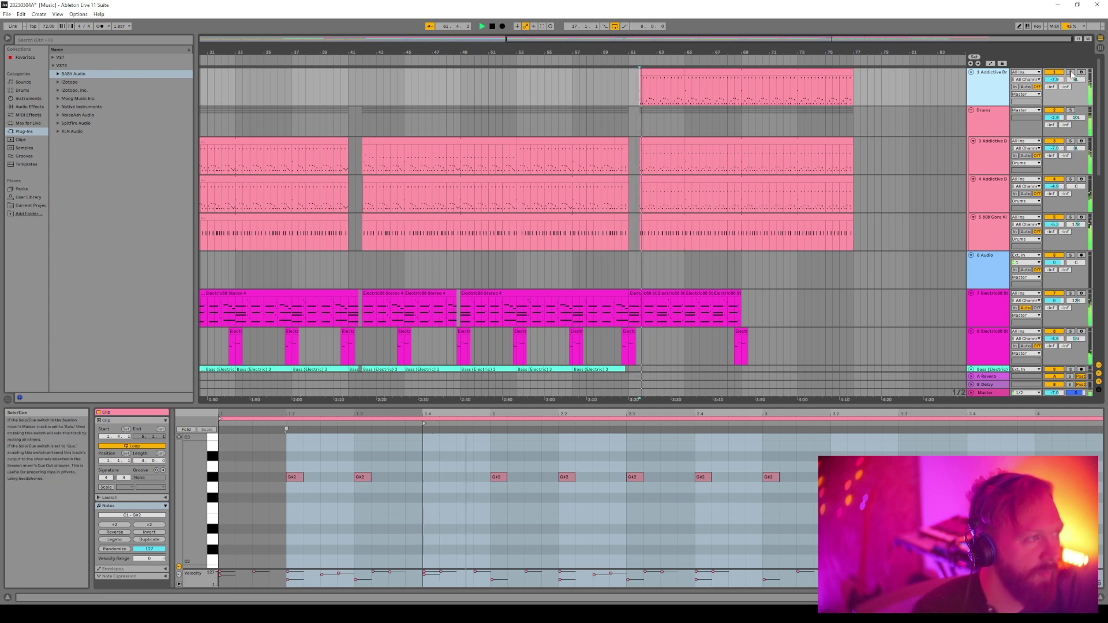
left_click(1071, 72)
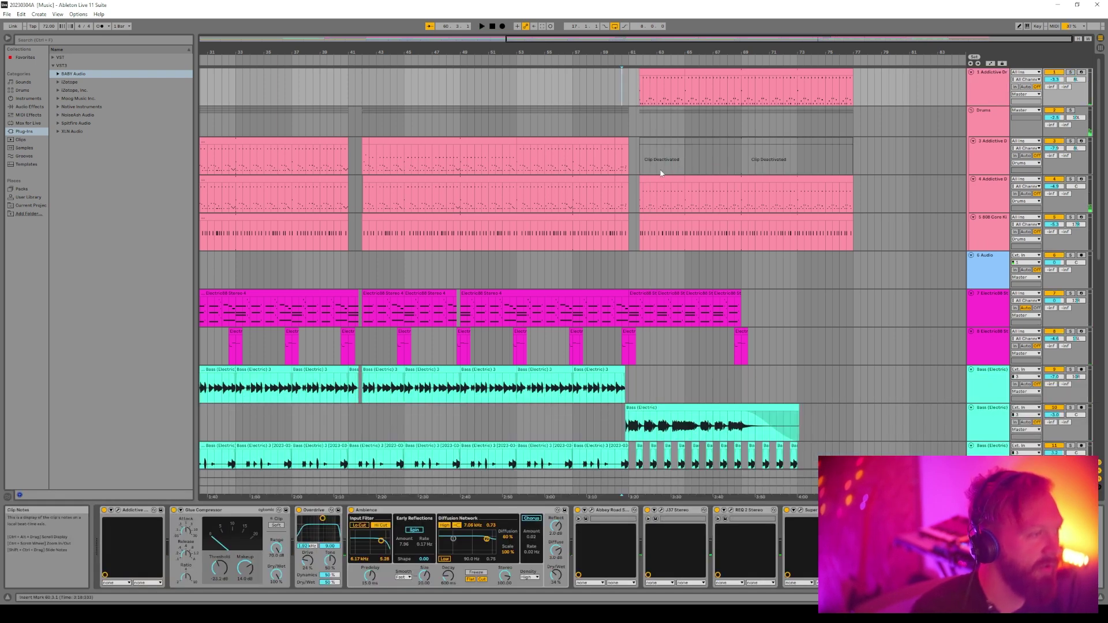
Check the copied drum track's closing clips, the second Addictive Drums track and the effect chain on the Drums group
left_click(663, 72)
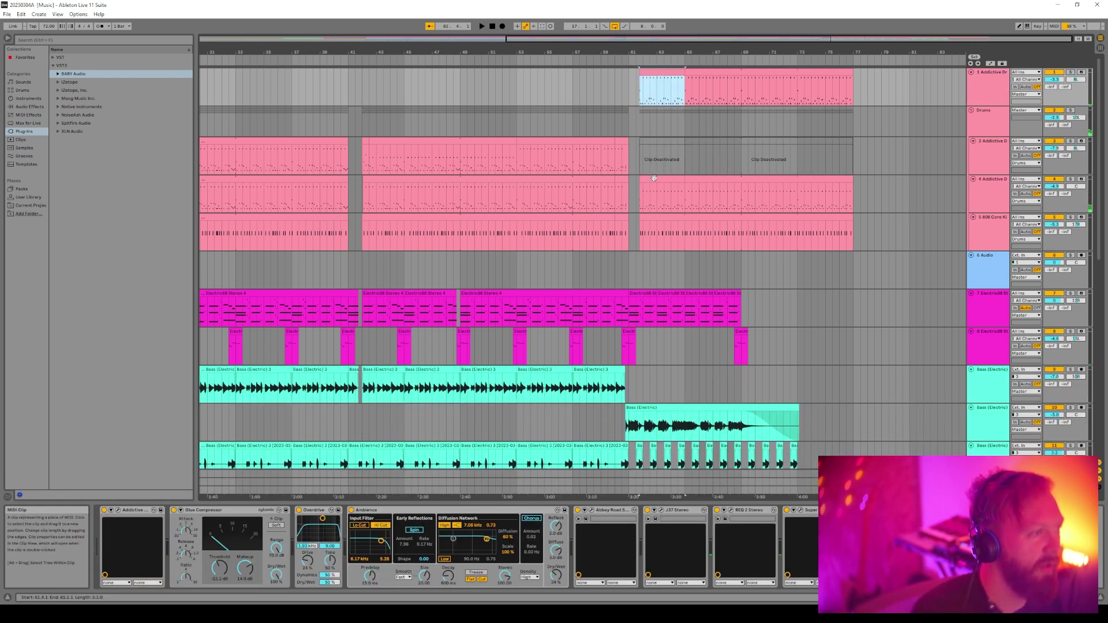
left_click(655, 178)
left_click(707, 179)
left_click(706, 71)
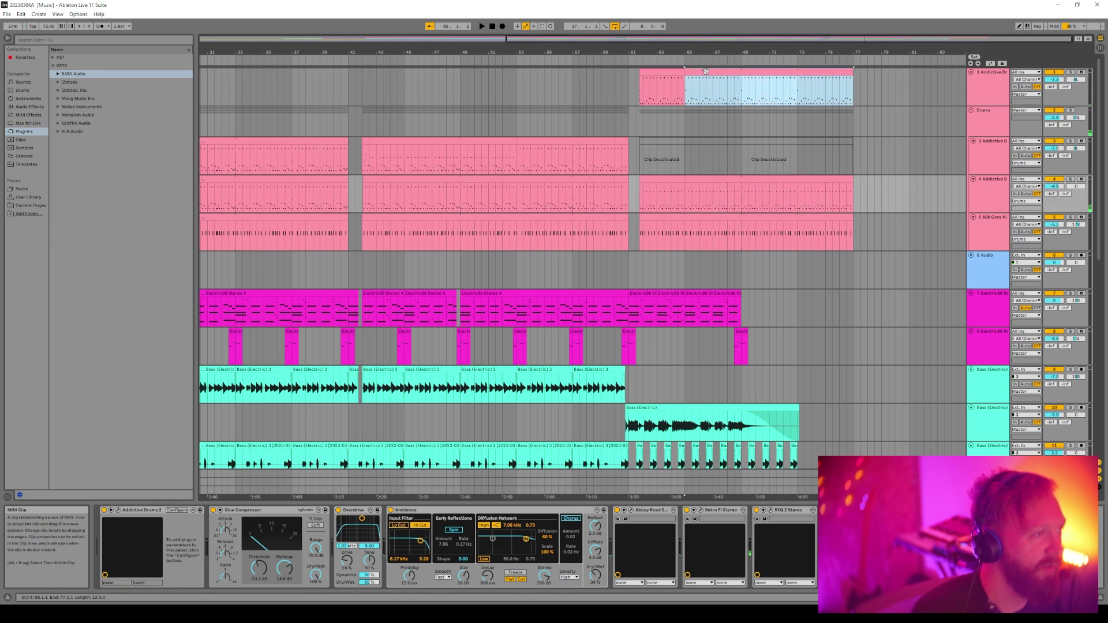
left_click(989, 122)
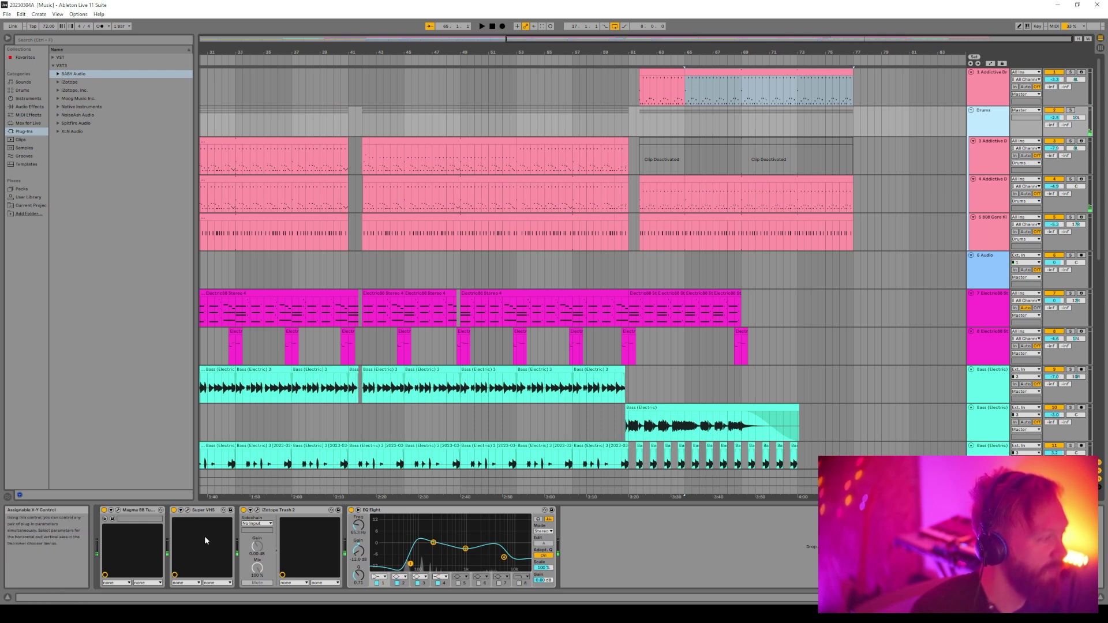
Play the arrangement from about bar 61, adjust the copied Addictive Drums track's panning, and stop playback
left_click(619, 60)
left_click(636, 272)
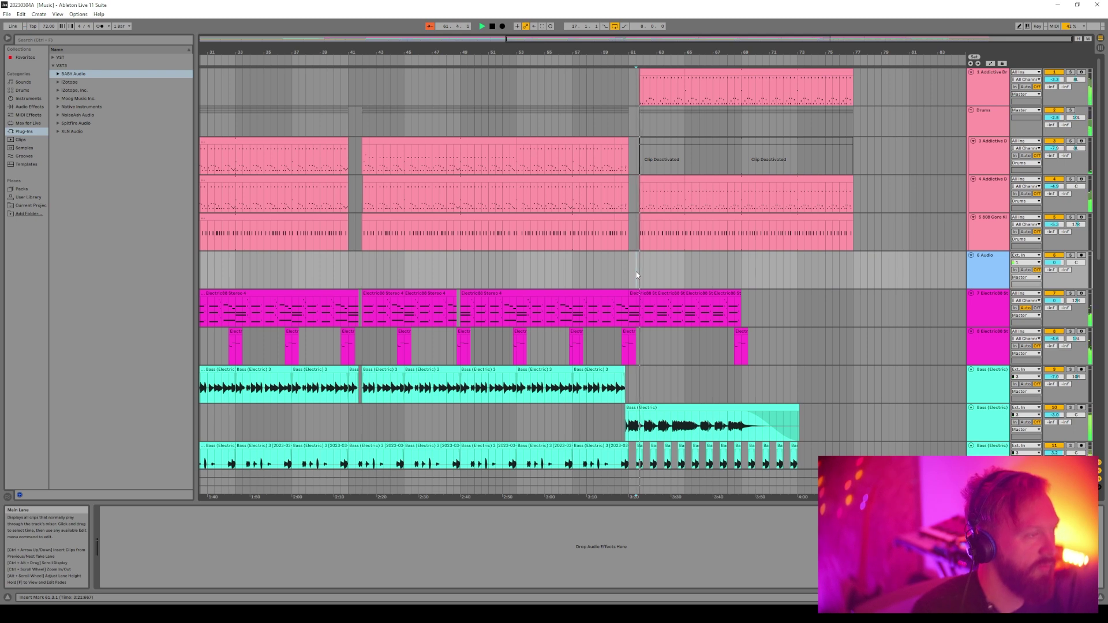
left_click_drag(1076, 79, 1076, 67)
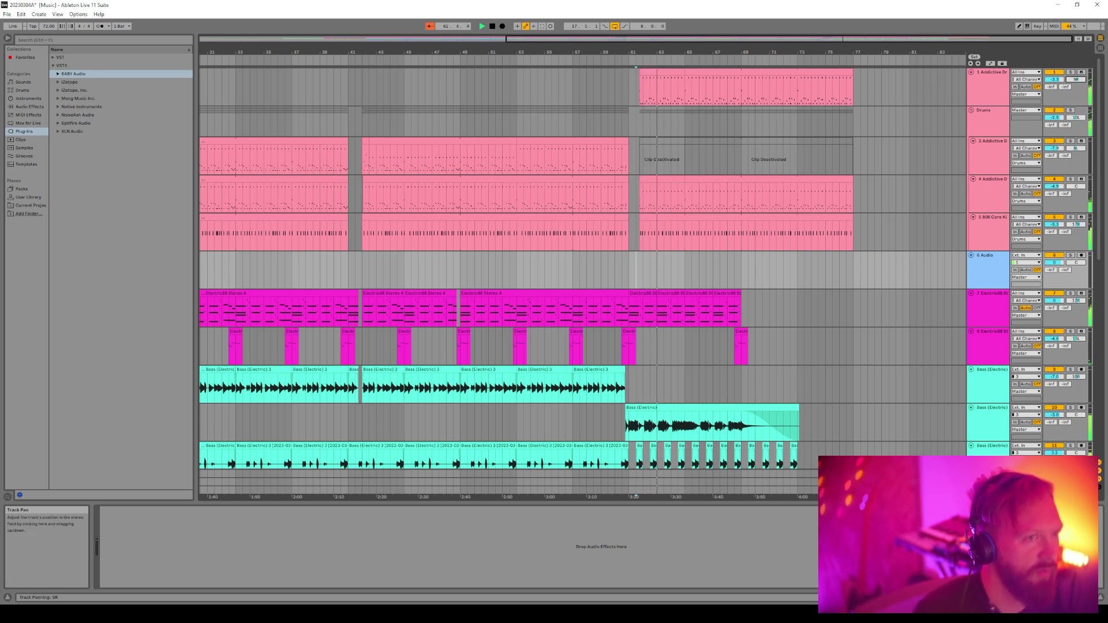
left_click(492, 26)
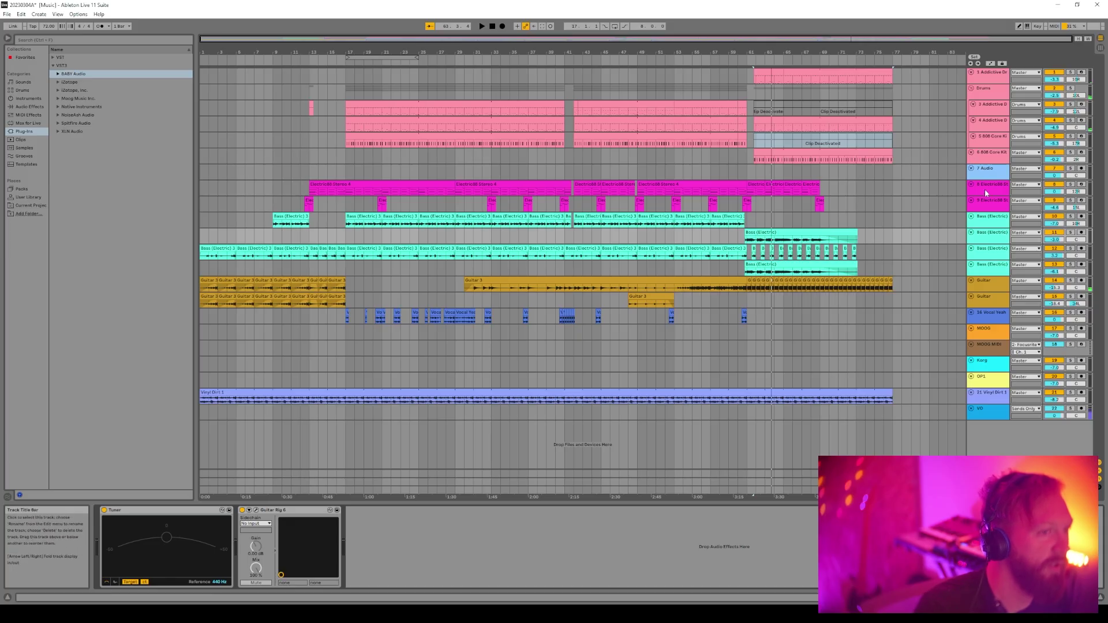
Show the effect chain of the upper Electric88 track
left_click(987, 194)
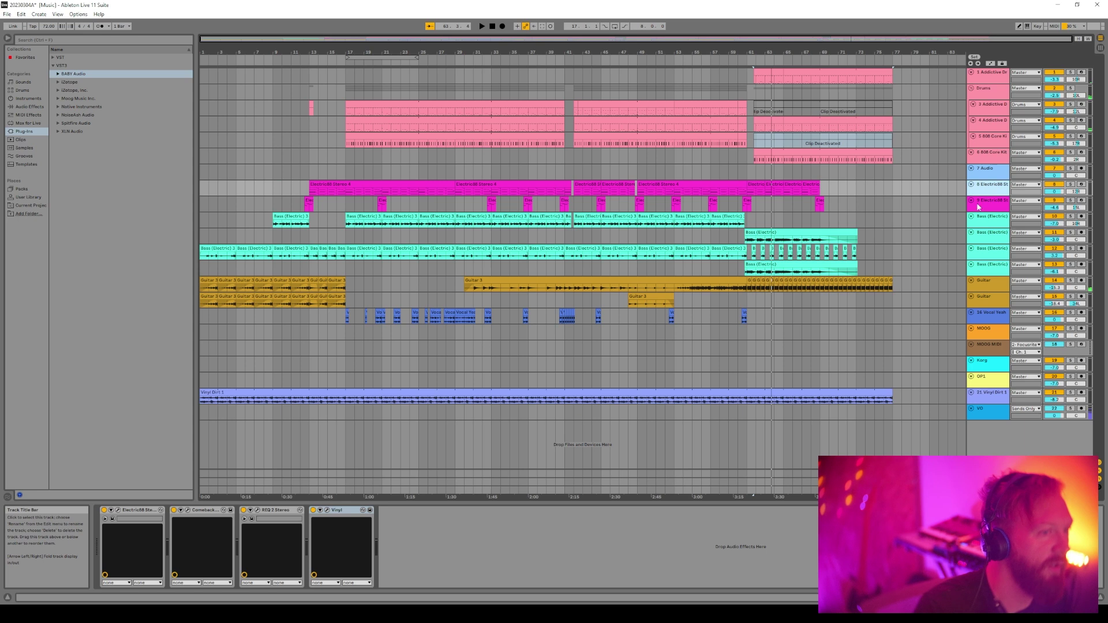
left_click(962, 241)
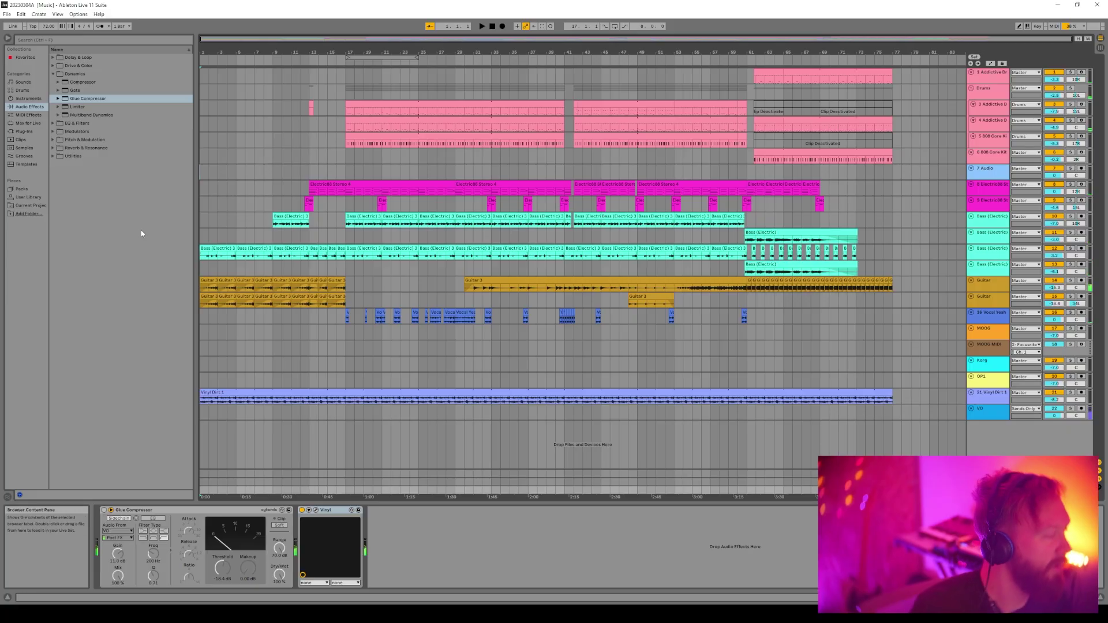
Search the plug-ins for "gw", insert GW MixCentric Stereo between Glue Compressor and Vinyl on the Master, and close its window
left_click(24, 132)
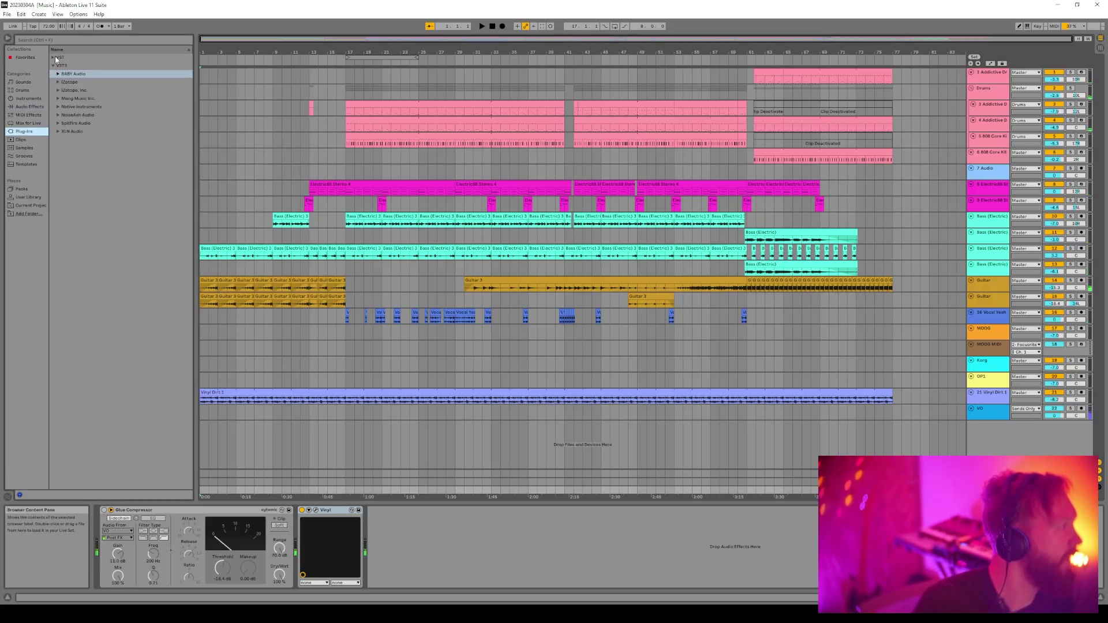
left_click(48, 41)
type("gw")
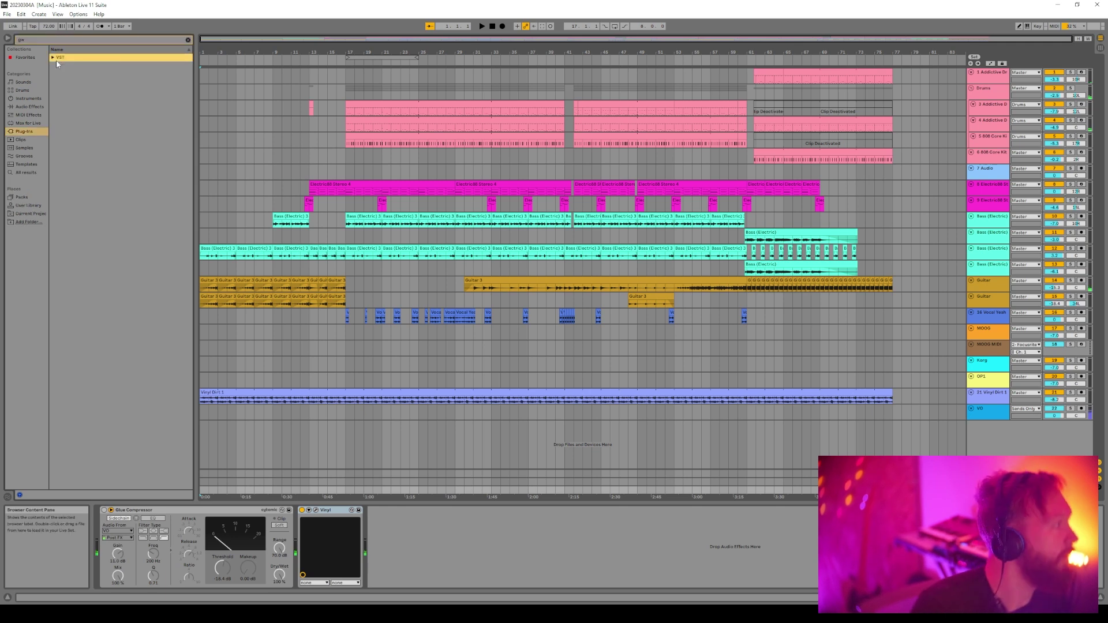
left_click_drag(99, 82, 349, 474)
left_click_drag(401, 539, 316, 513)
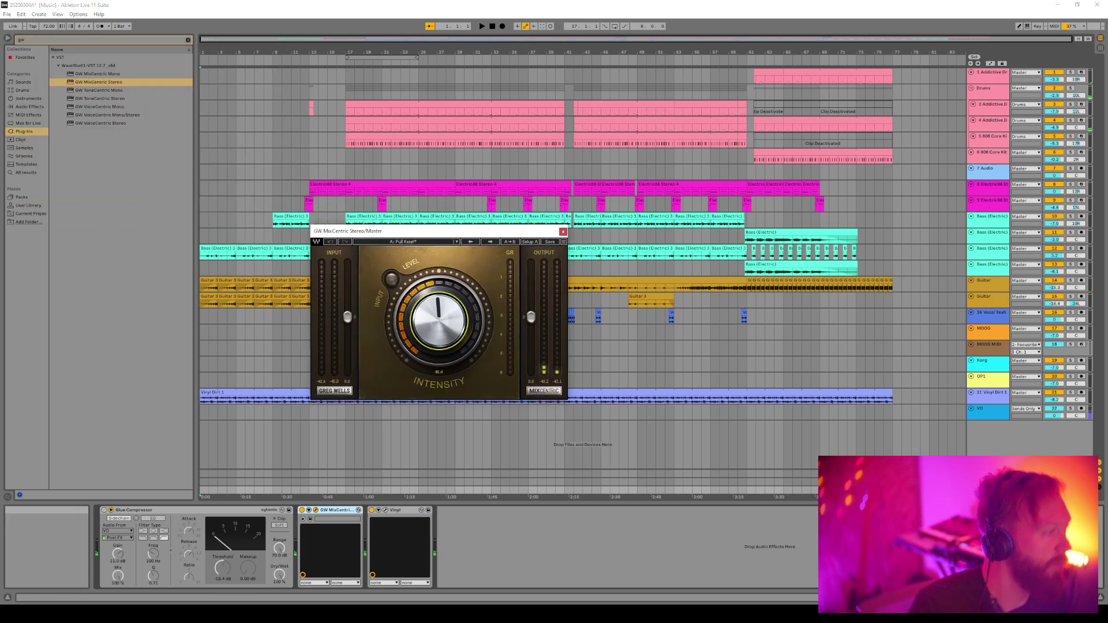
left_click(563, 231)
Delete the drum, electric piano and bass material between bars 25 and 33
left_click(427, 336)
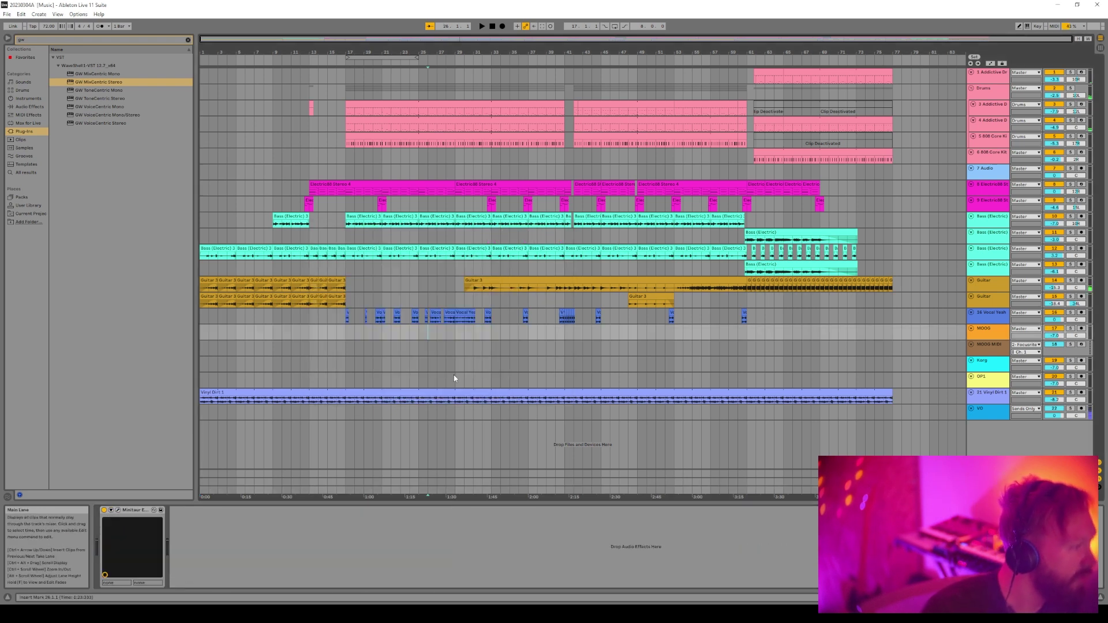
left_click(459, 362)
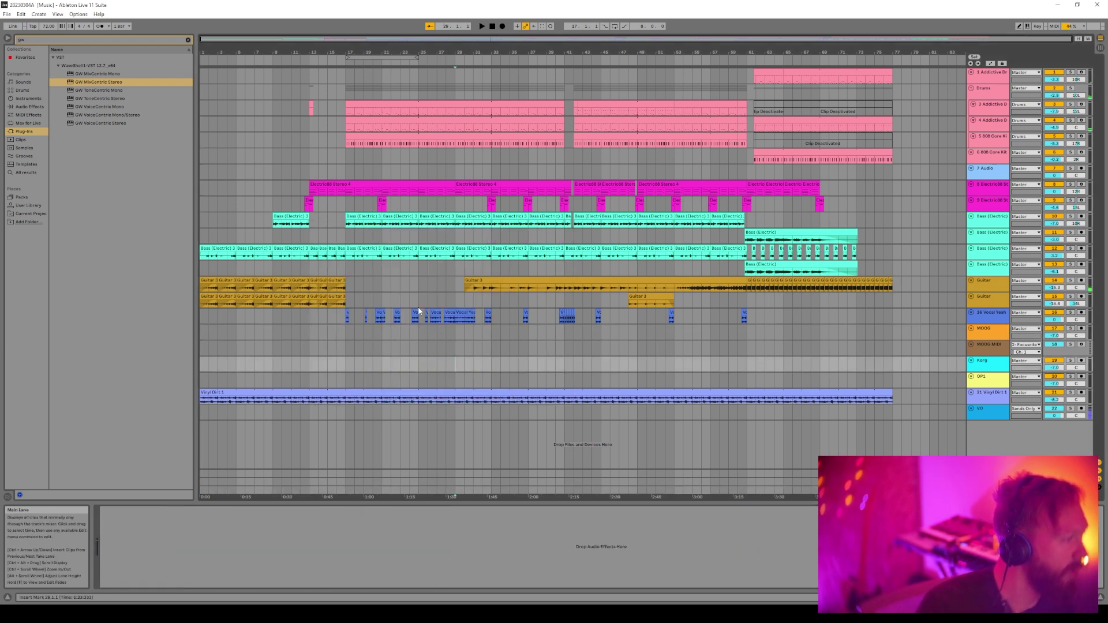
left_click_drag(420, 107, 491, 270)
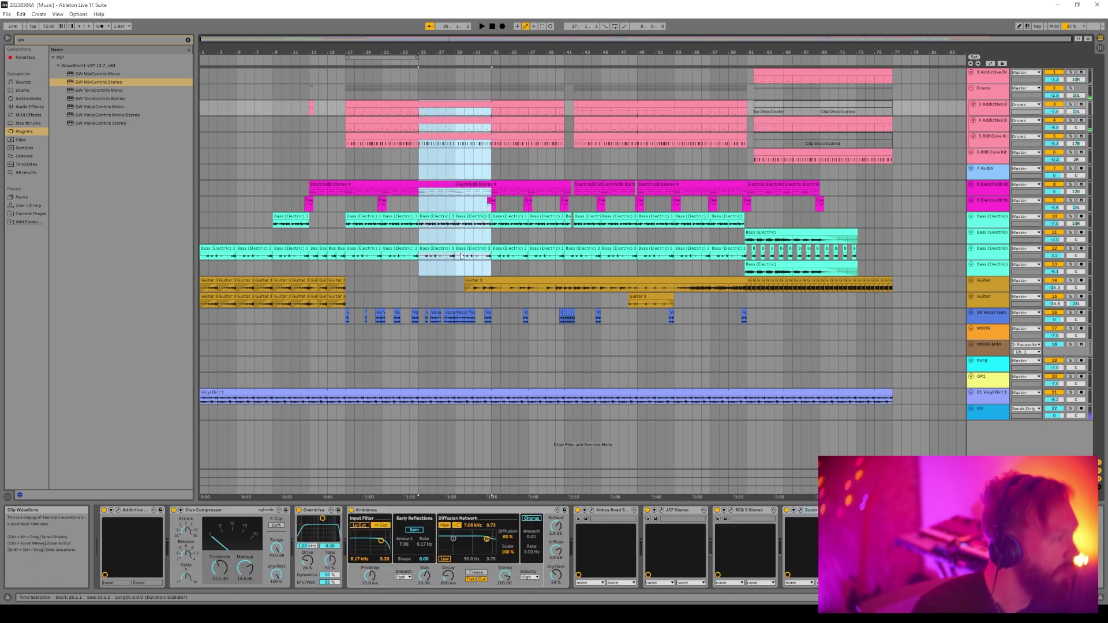
key("Delete")
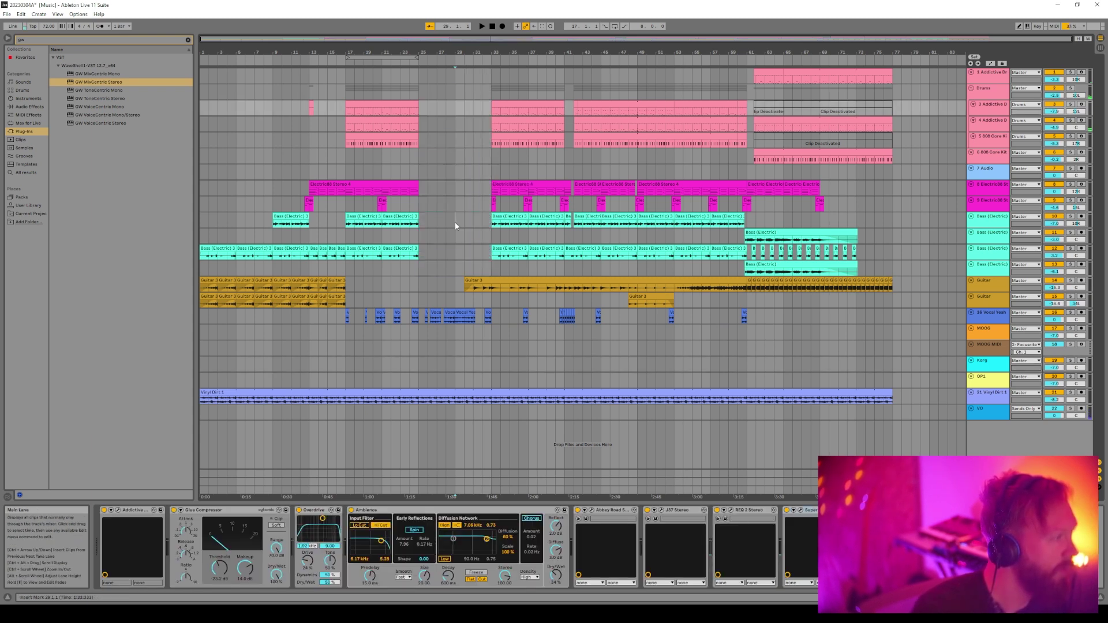
Move the remaining later clips eight bars earlier to close the gap from bar 25, and save the project
left_click(455, 222)
left_click(482, 278, "shift")
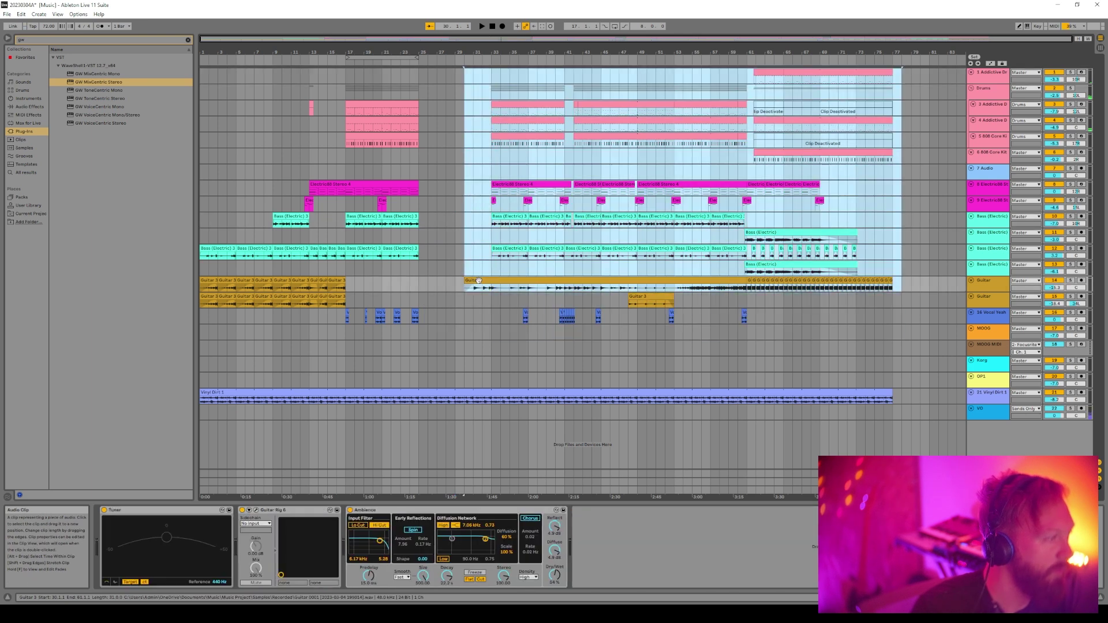
left_click_drag(483, 278, 413, 283)
double_click(492, 26)
left_click(6, 14)
left_click(37, 90)
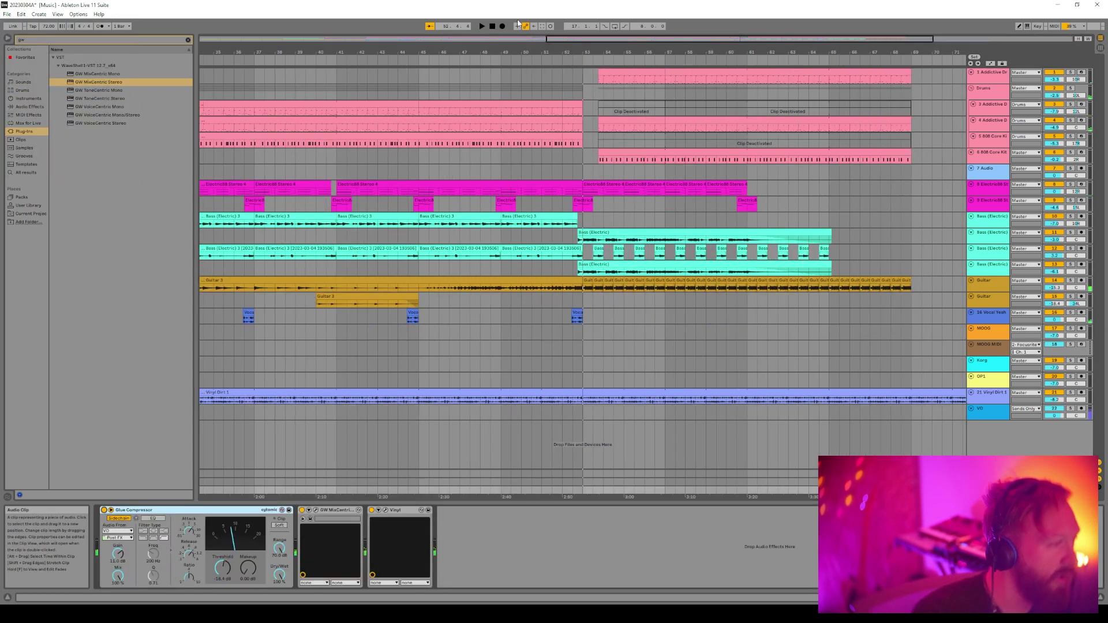
Lower the Channel EQ Low Gain automation on the second Bass (Electric) track around bar 53 and play the transition
left_click(593, 231)
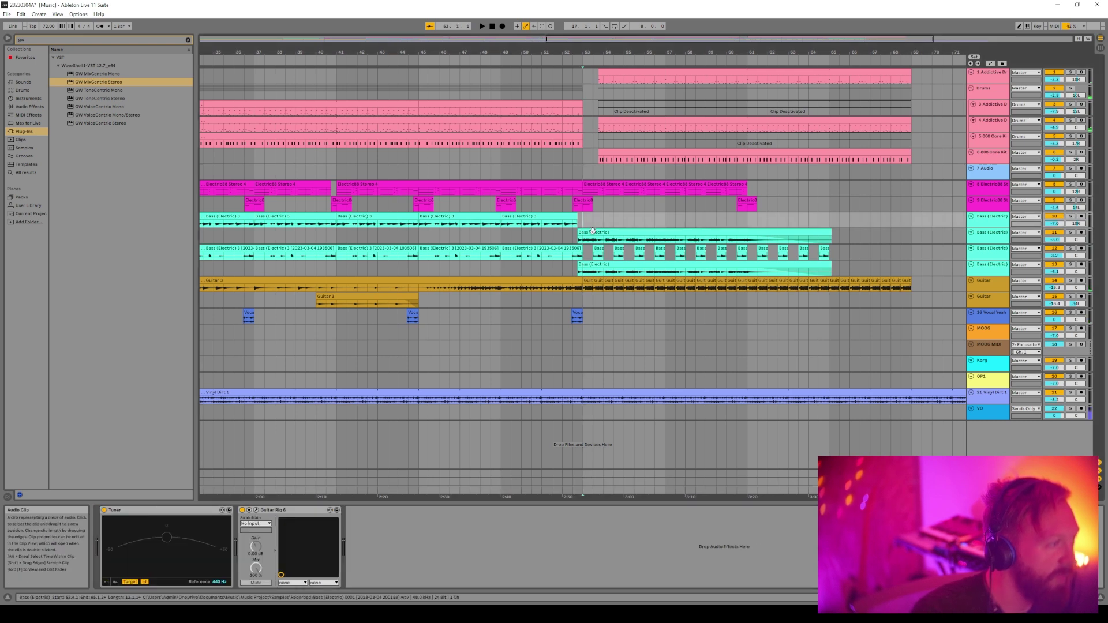
left_click(599, 250)
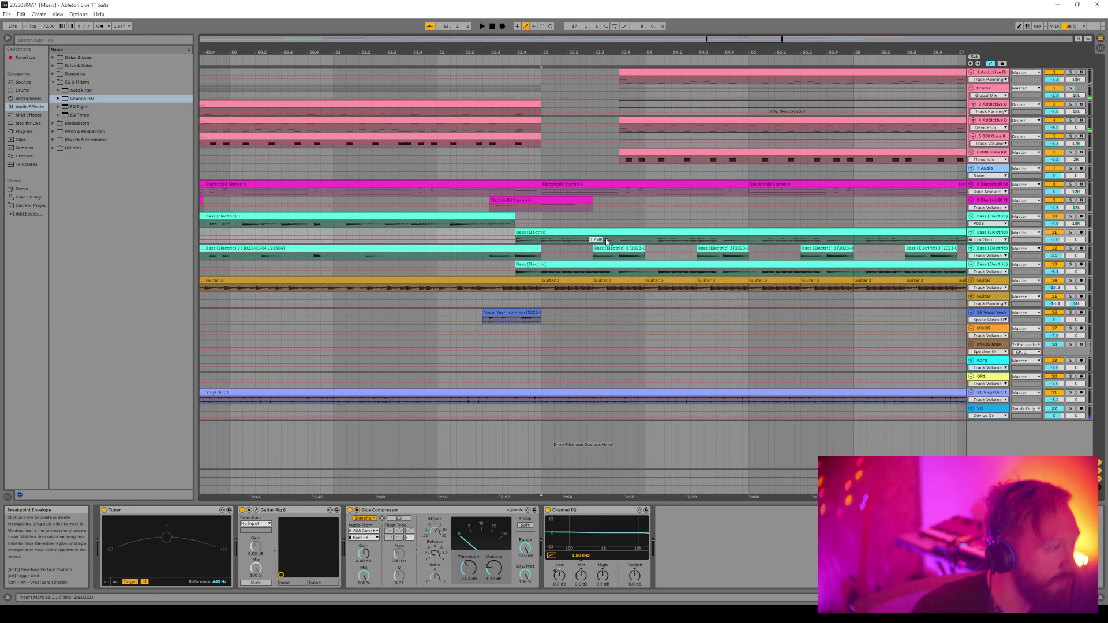
left_click_drag(607, 241, 607, 246)
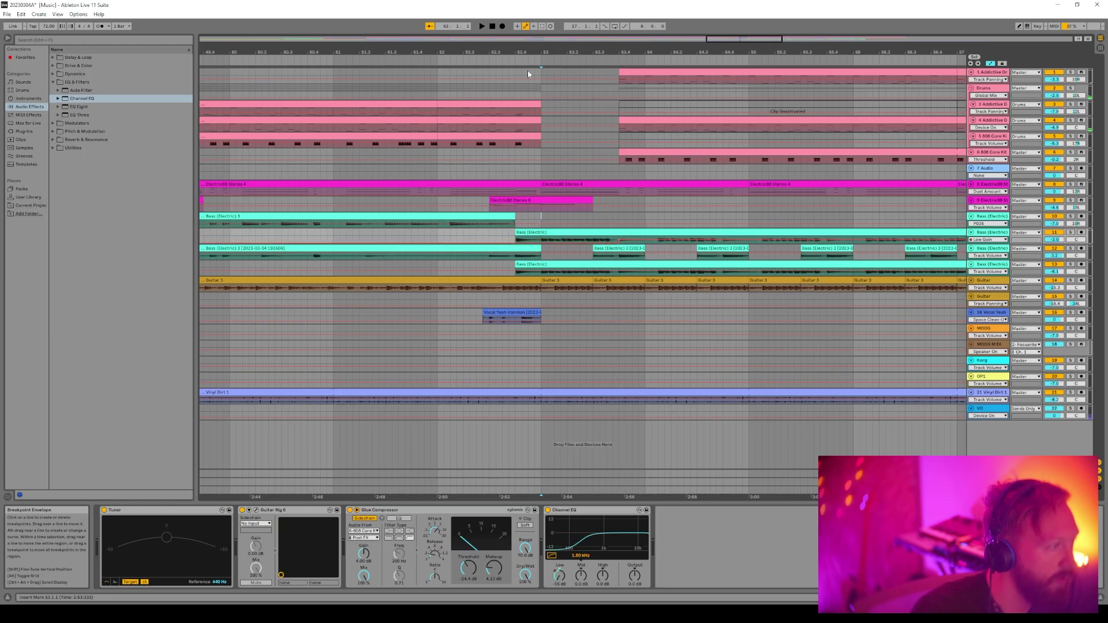
key("space")
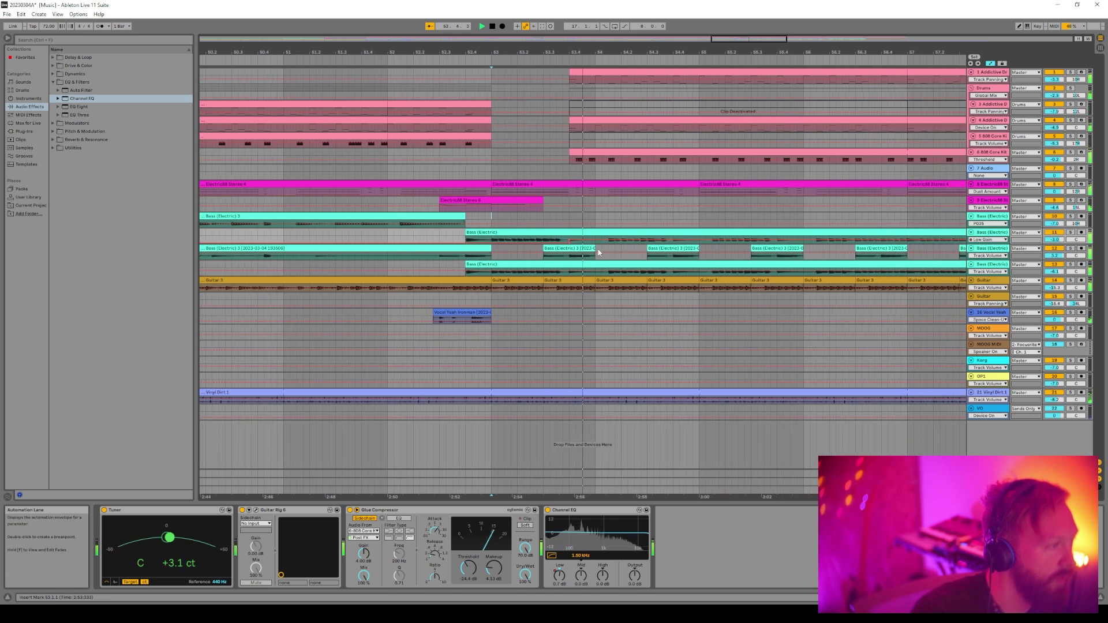
scroll(580, 297, "down", 5, "ctrl")
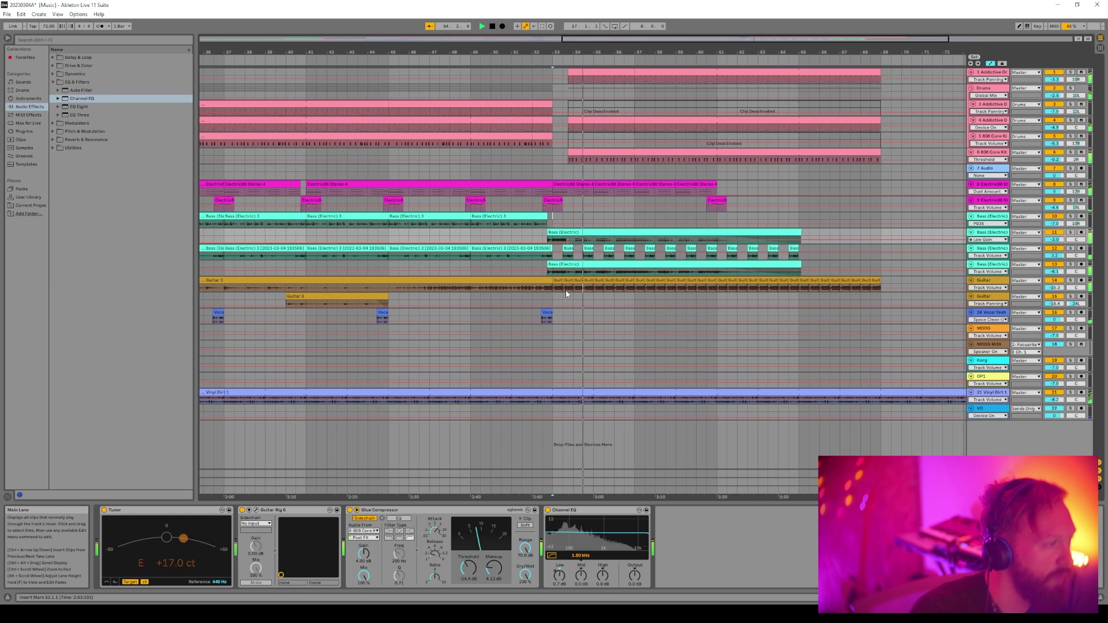
Hide the arrangement automation and deepen the band 6 cut in REQ 2 on the Addictive Drums 2 track to about -17.6 dB near 527 Hz
left_click(58, 14)
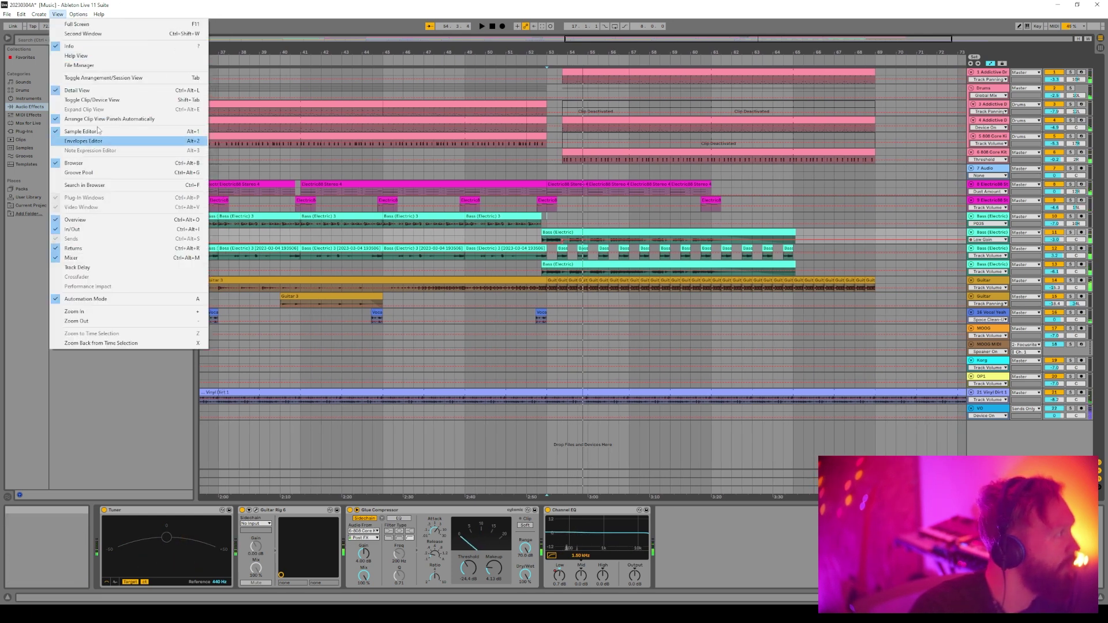
left_click(86, 299)
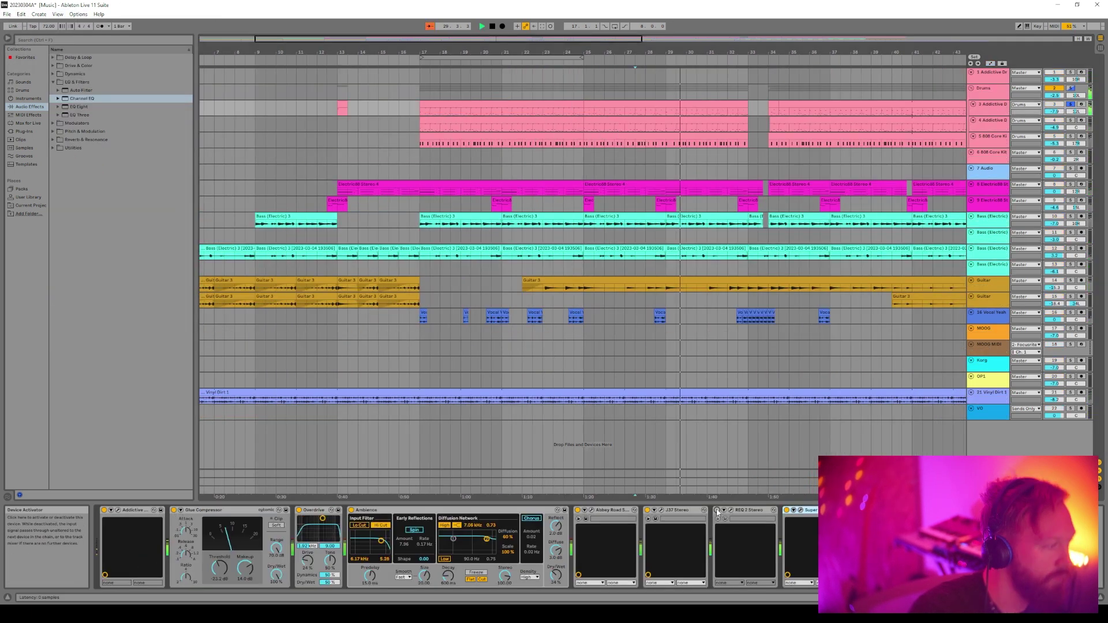
left_click(730, 510)
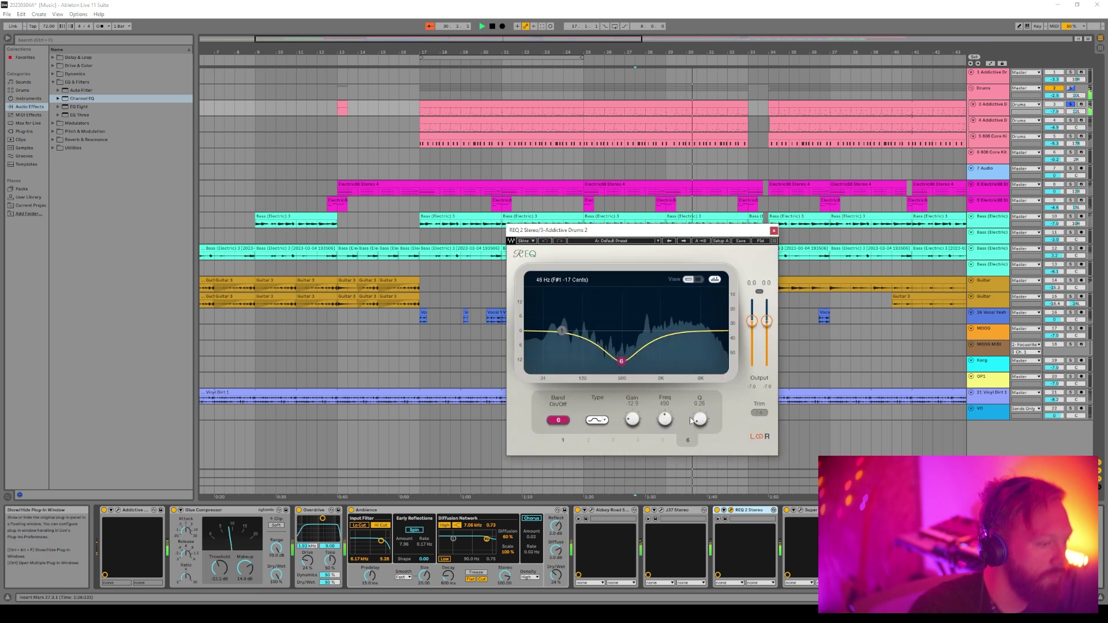
mouse_move(621, 361)
left_mouse_down()
mouse_move(623, 340)
mouse_move(624, 360)
left_mouse_up()
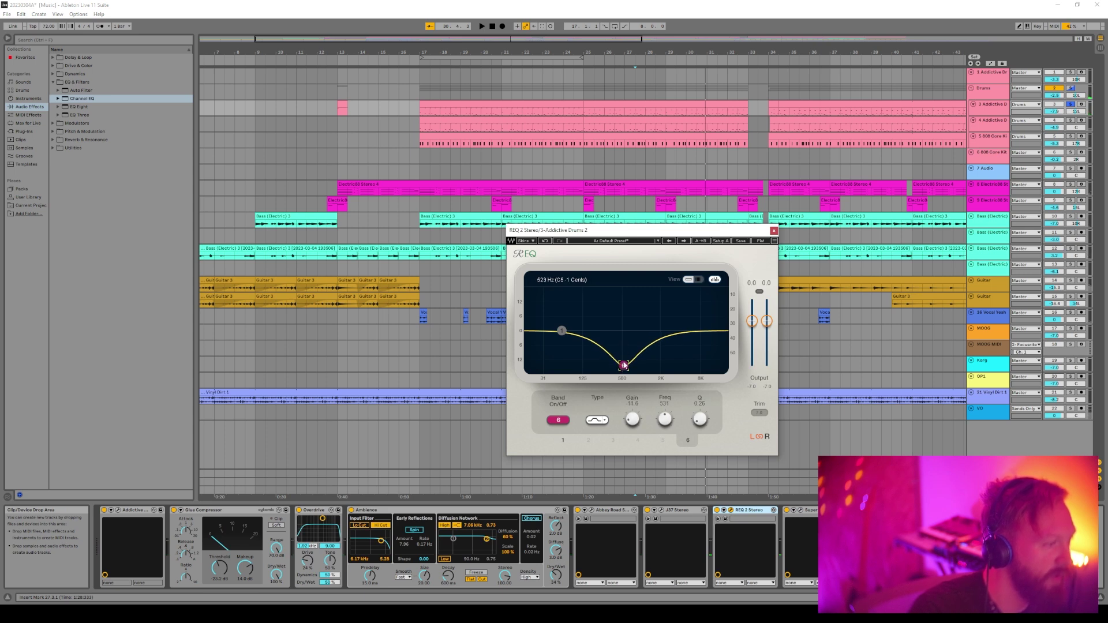
Show the automation on the tracks again across the whole arrangement
scroll(550, 169, "down", 3)
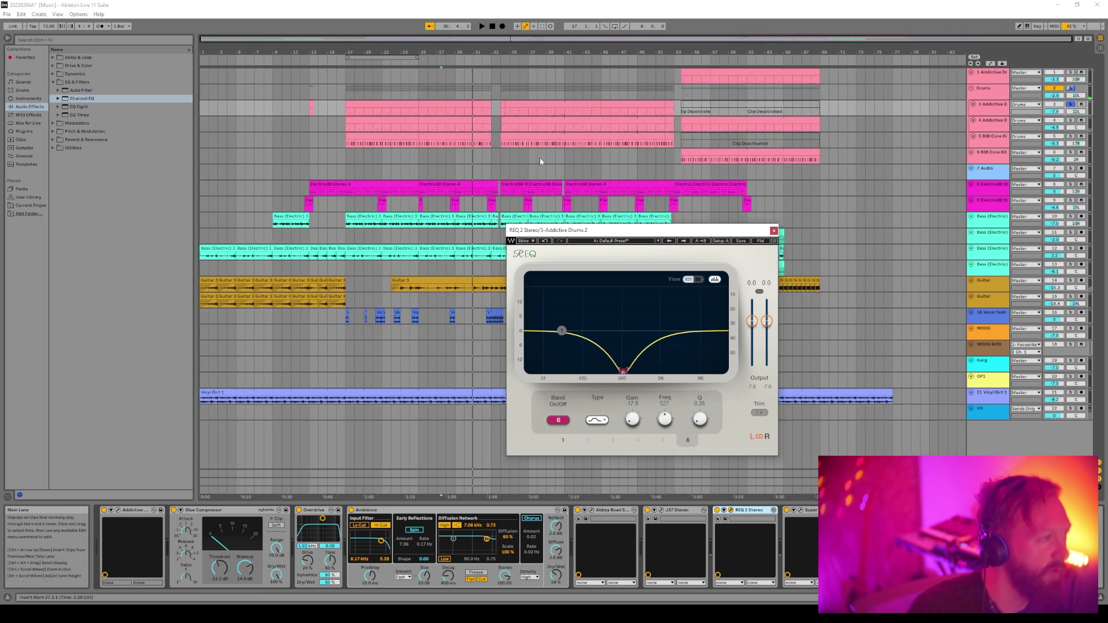
left_click(57, 15)
left_click(114, 299)
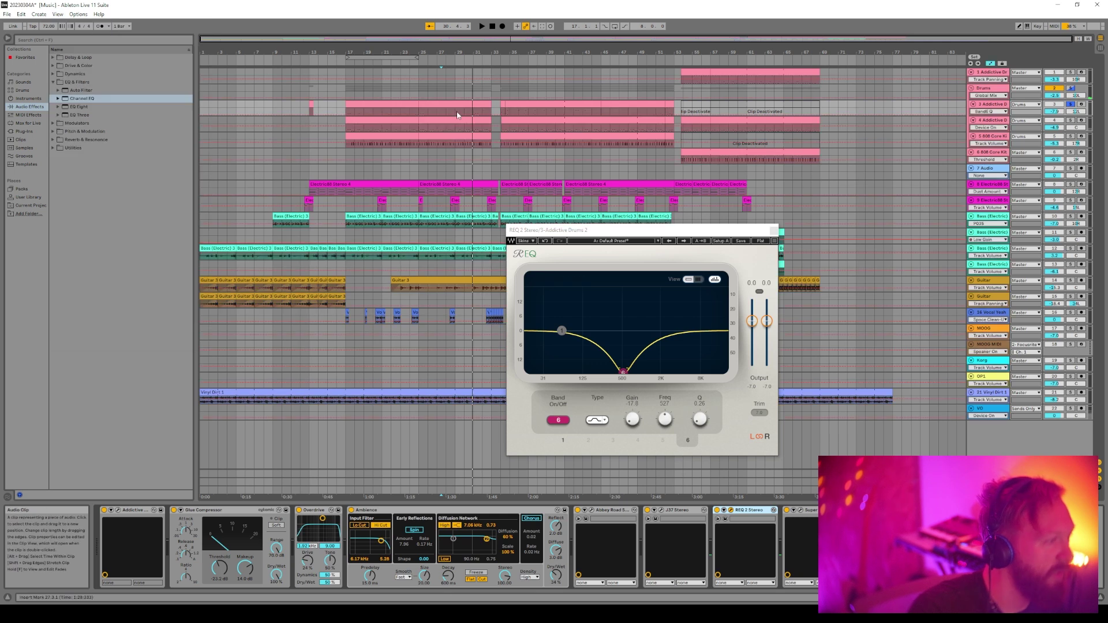